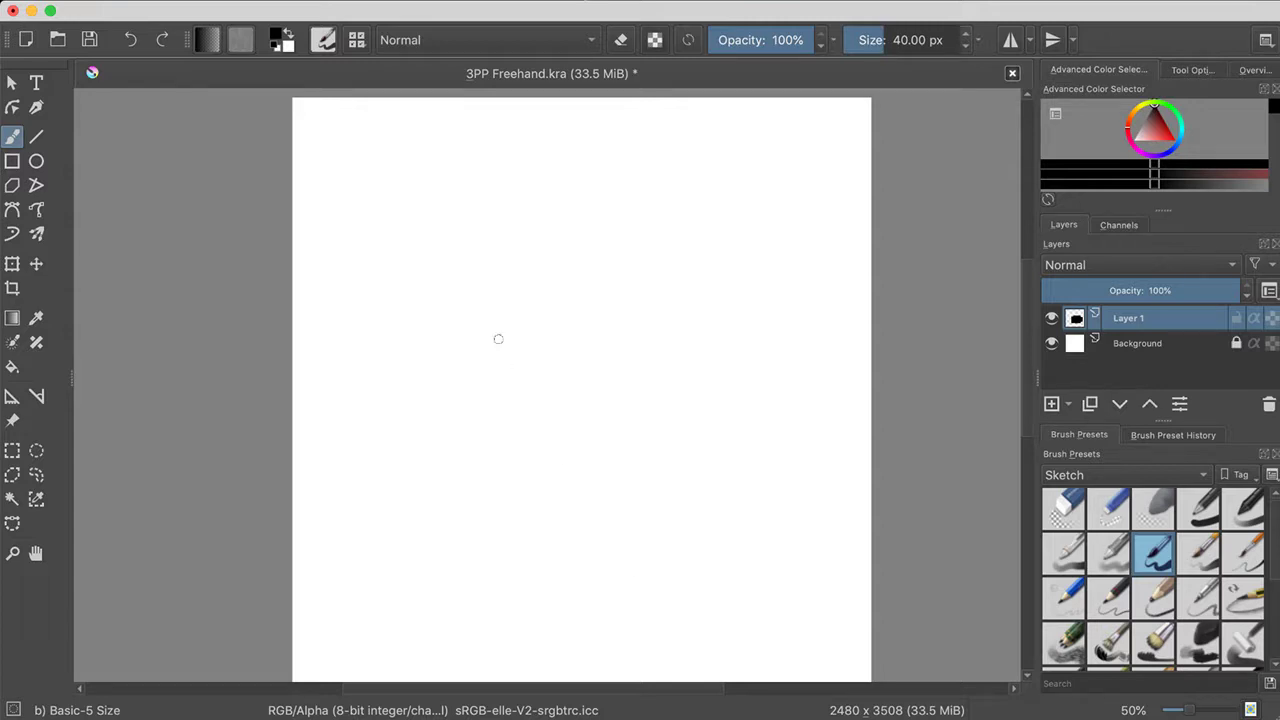
Zoom in on the blank 2480 x 3508 page and save it as 3PP Freehand.kra
scroll(497, 337, up, 3)
drag(527, 459, 553, 579)
scroll(501, 338, up, 1)
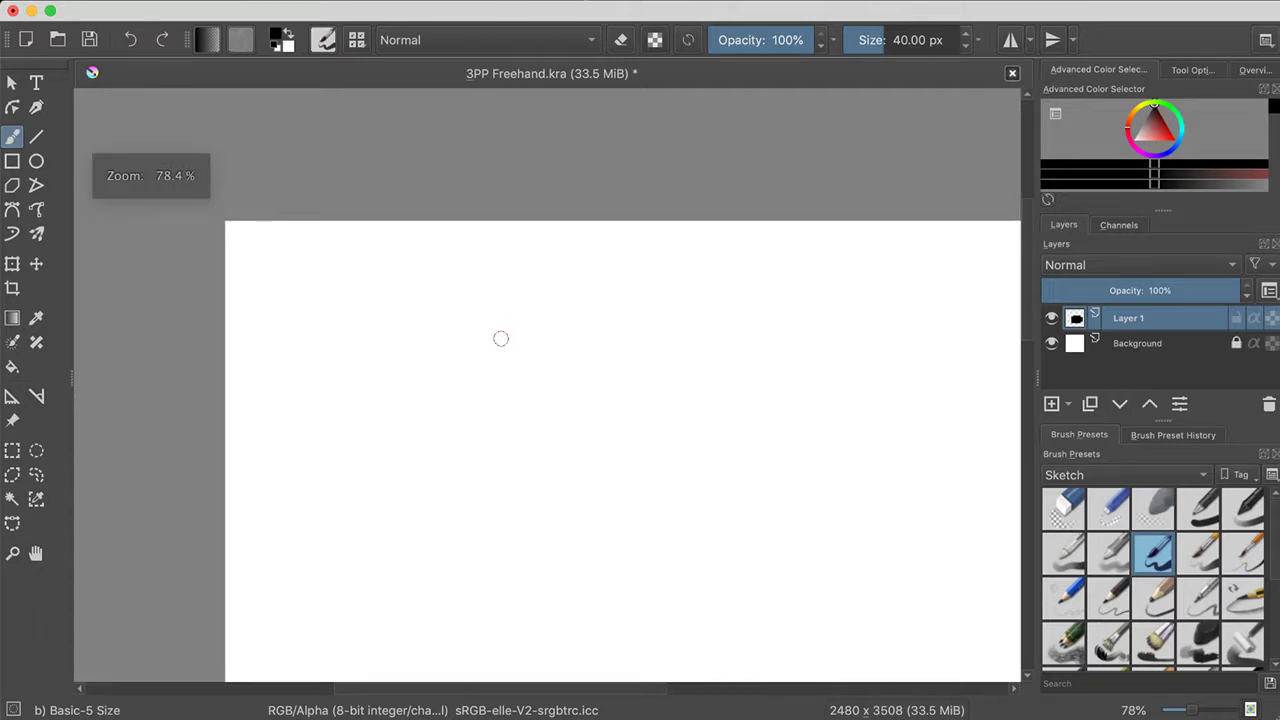
drag(500, 337, 476, 275)
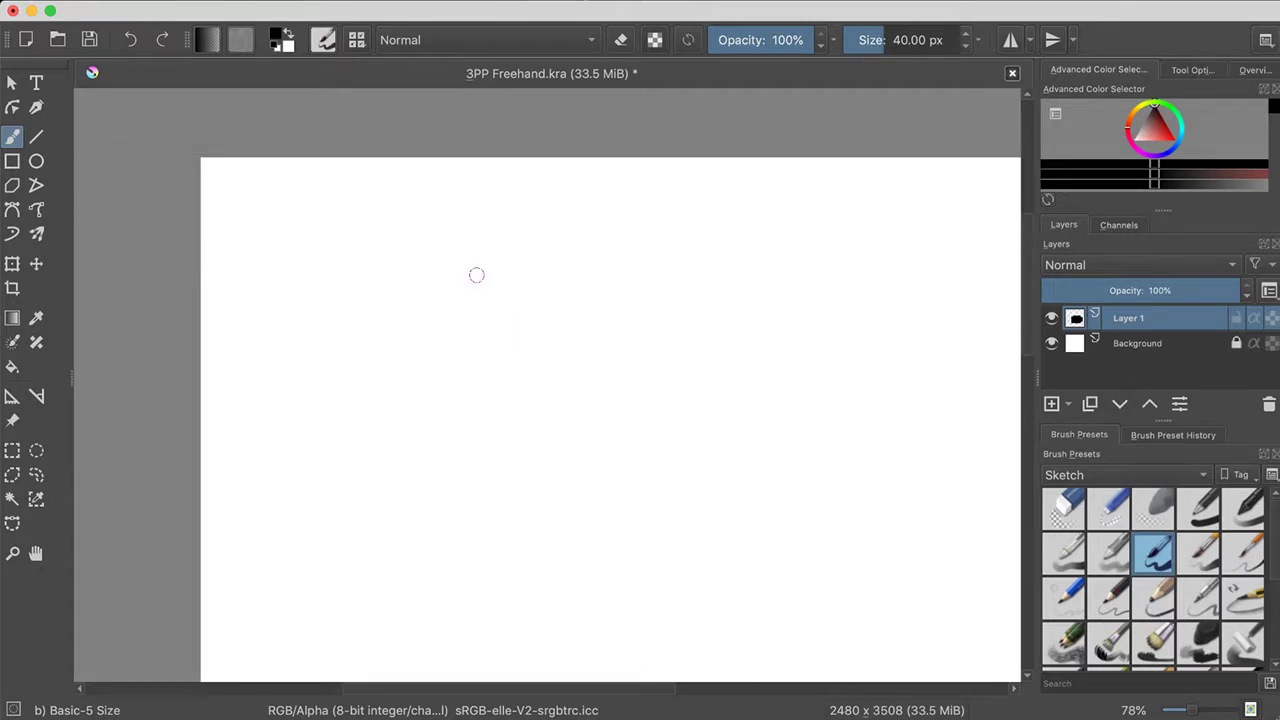
drag(476, 275, 387, 241)
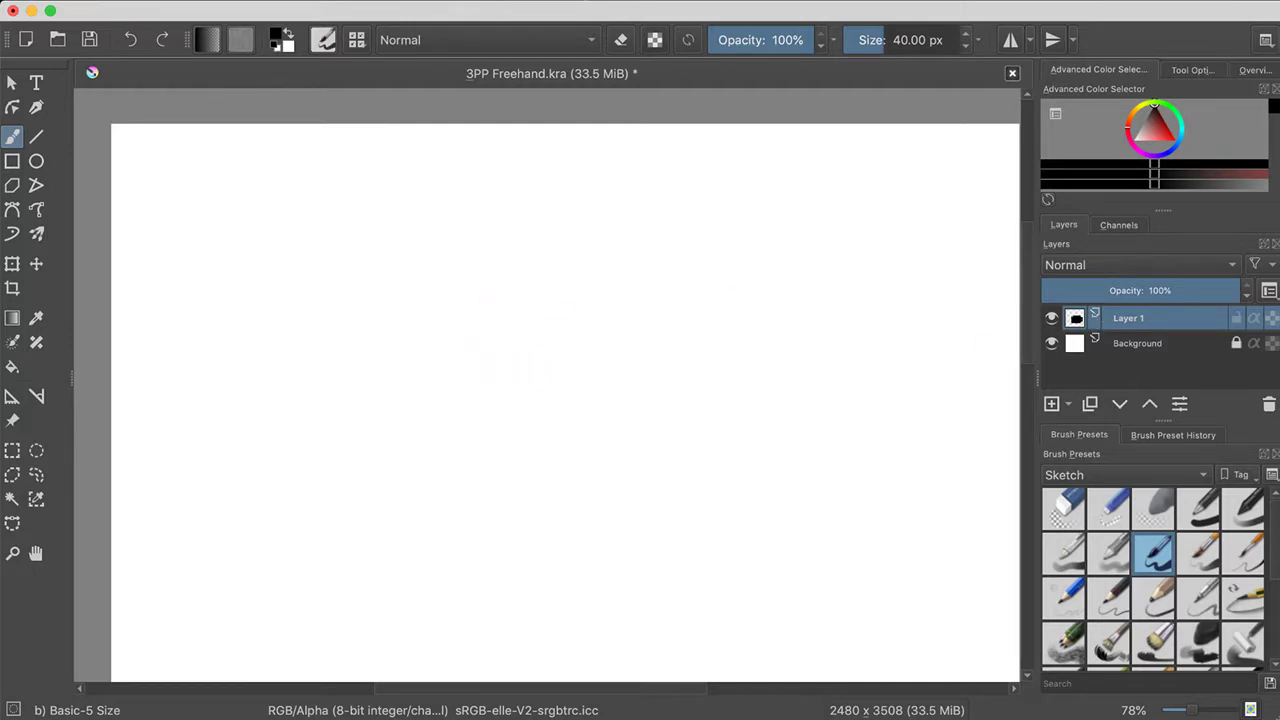
key(ctrl+s)
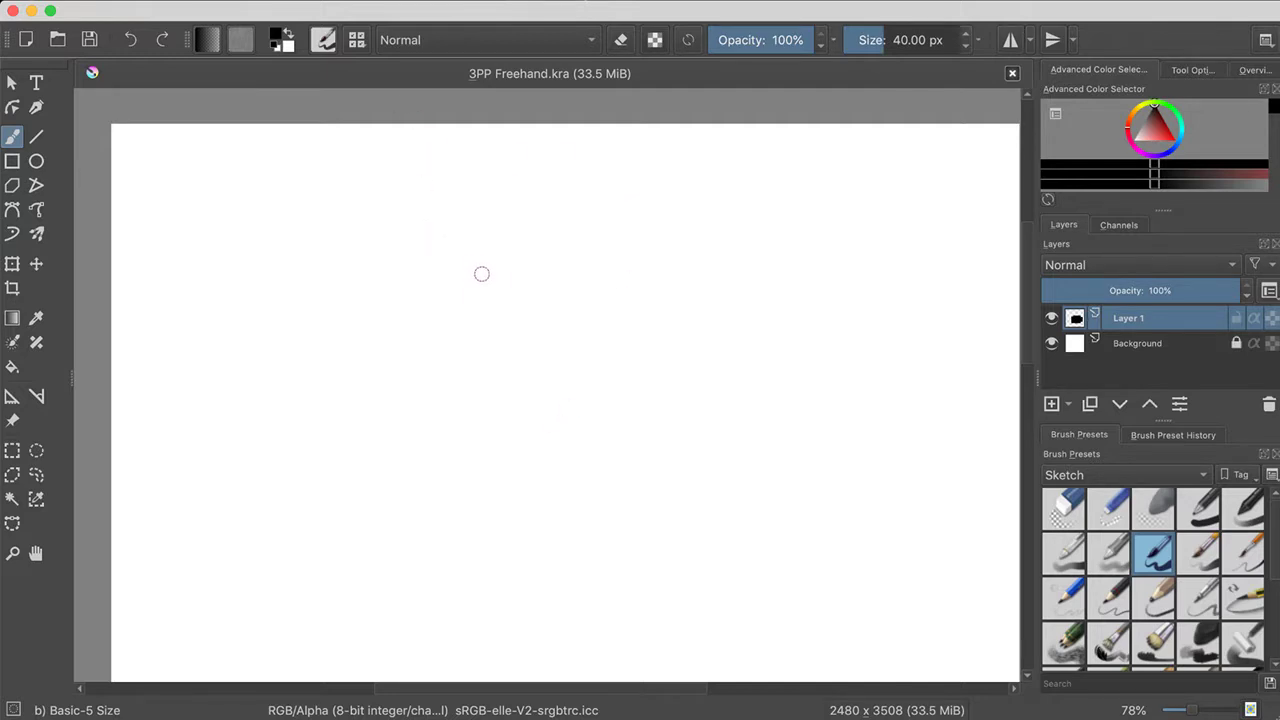
drag(470, 289, 458, 263)
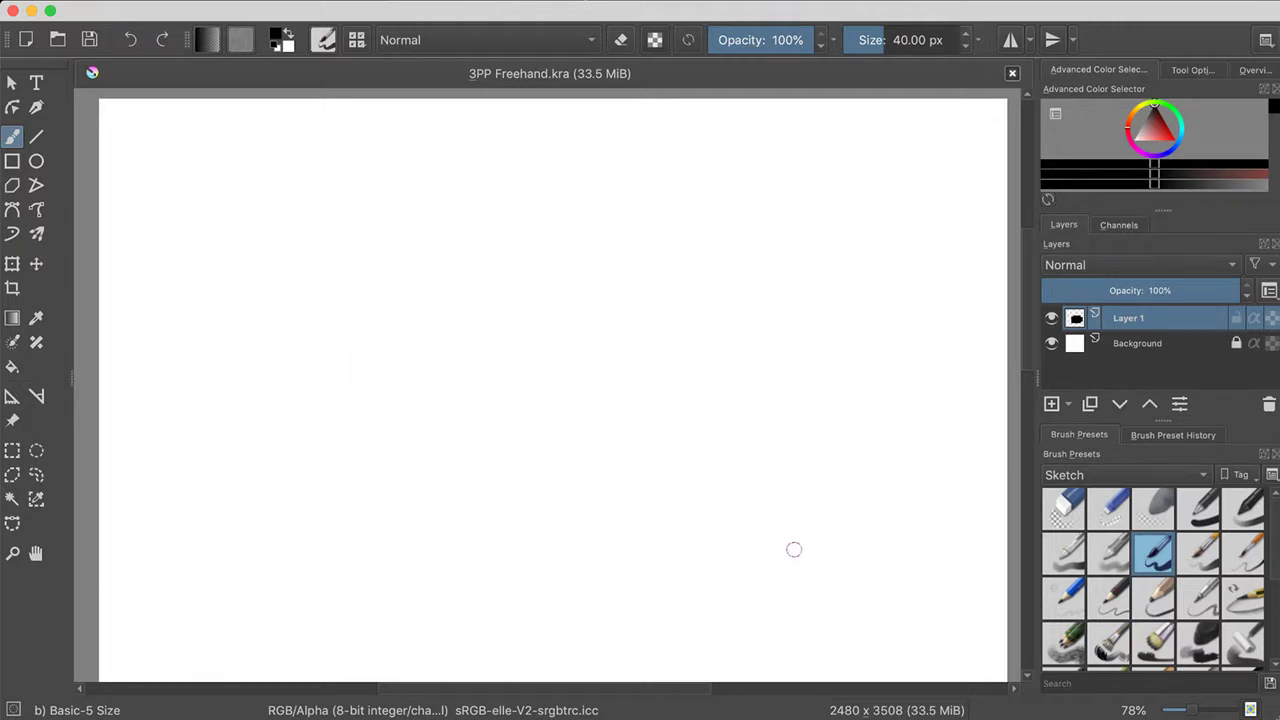
scroll(794, 545, up, 2)
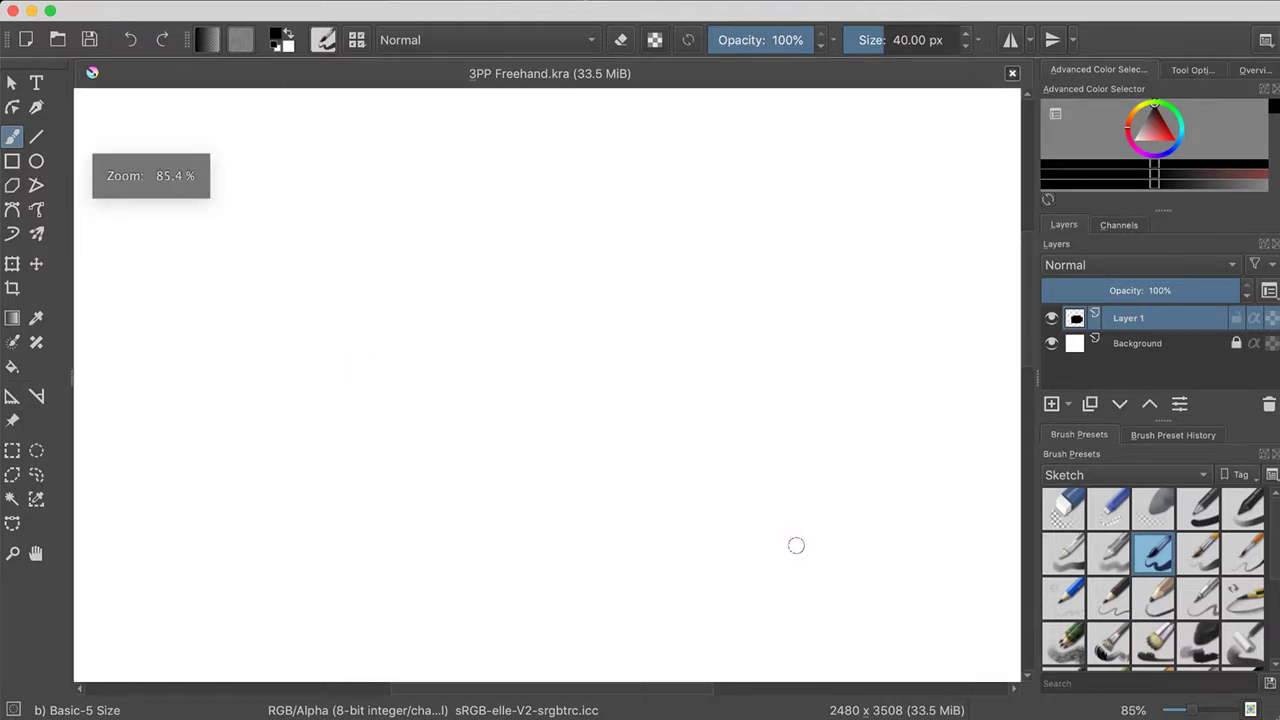
Undo the trial strokes at the page top and switch to the 10 px Pencil-2 preset
drag(871, 623, 860, 580)
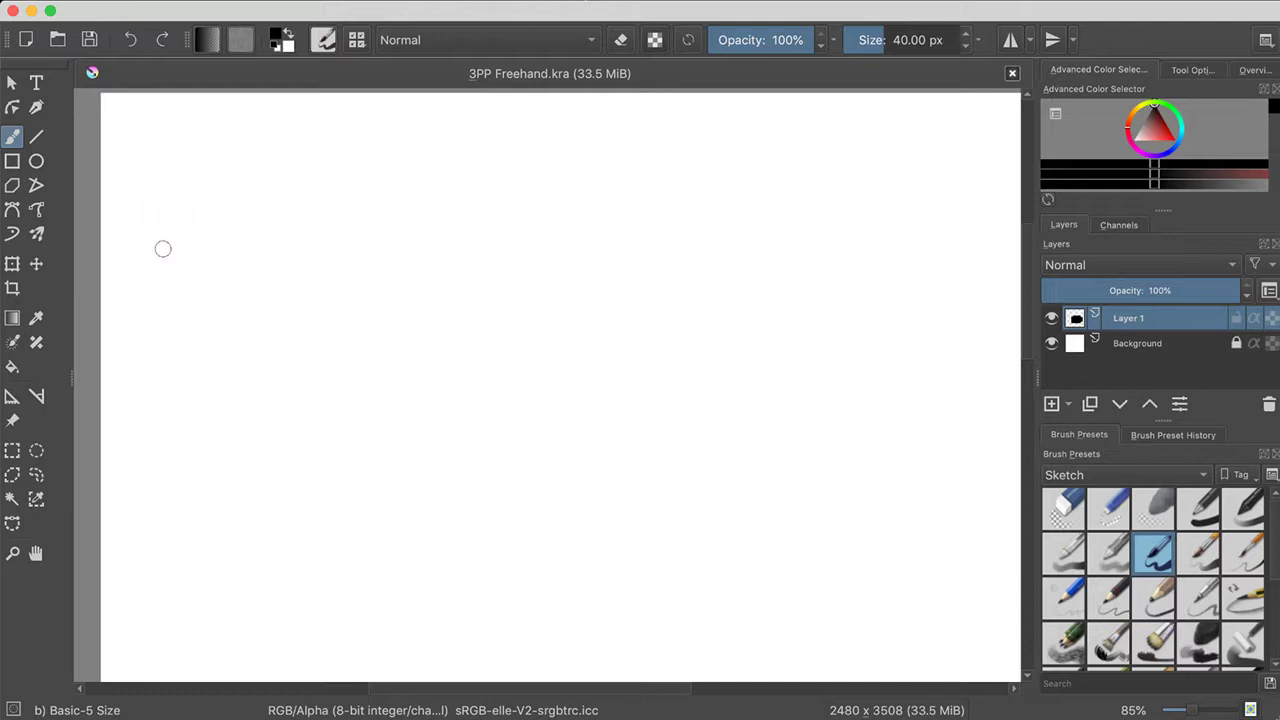
drag(144, 234, 1012, 247)
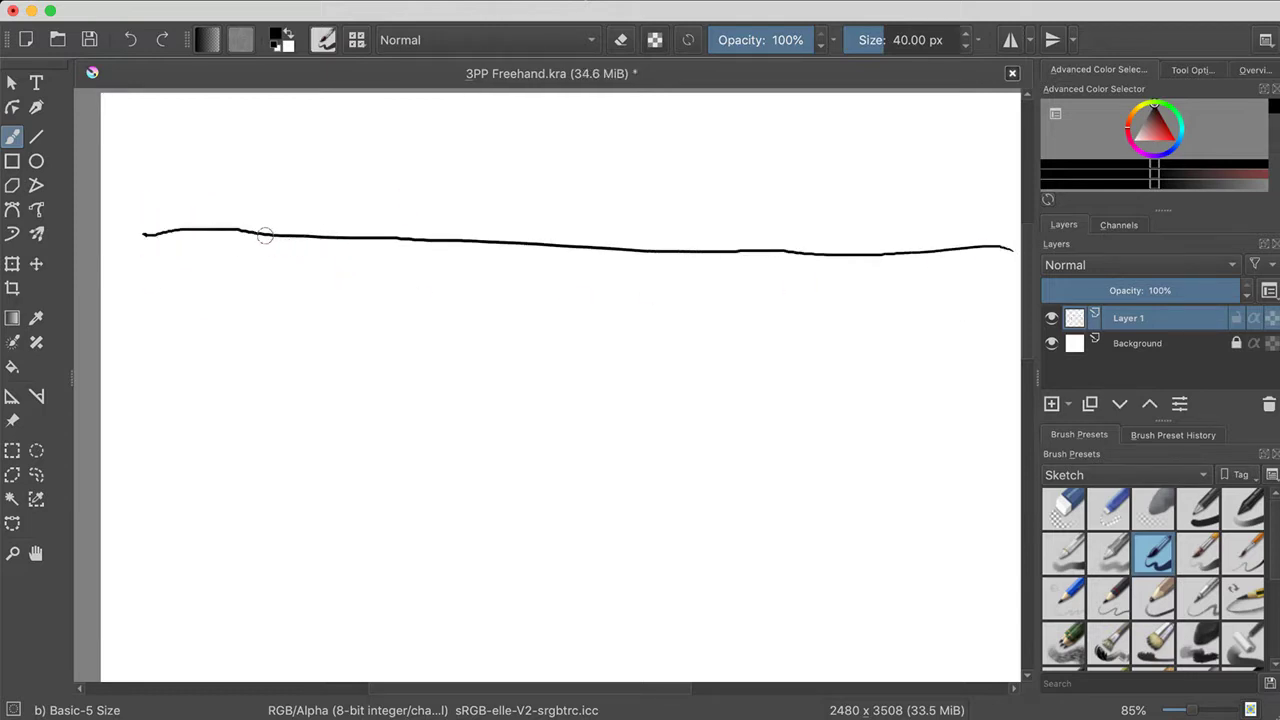
key(ctrl+z)
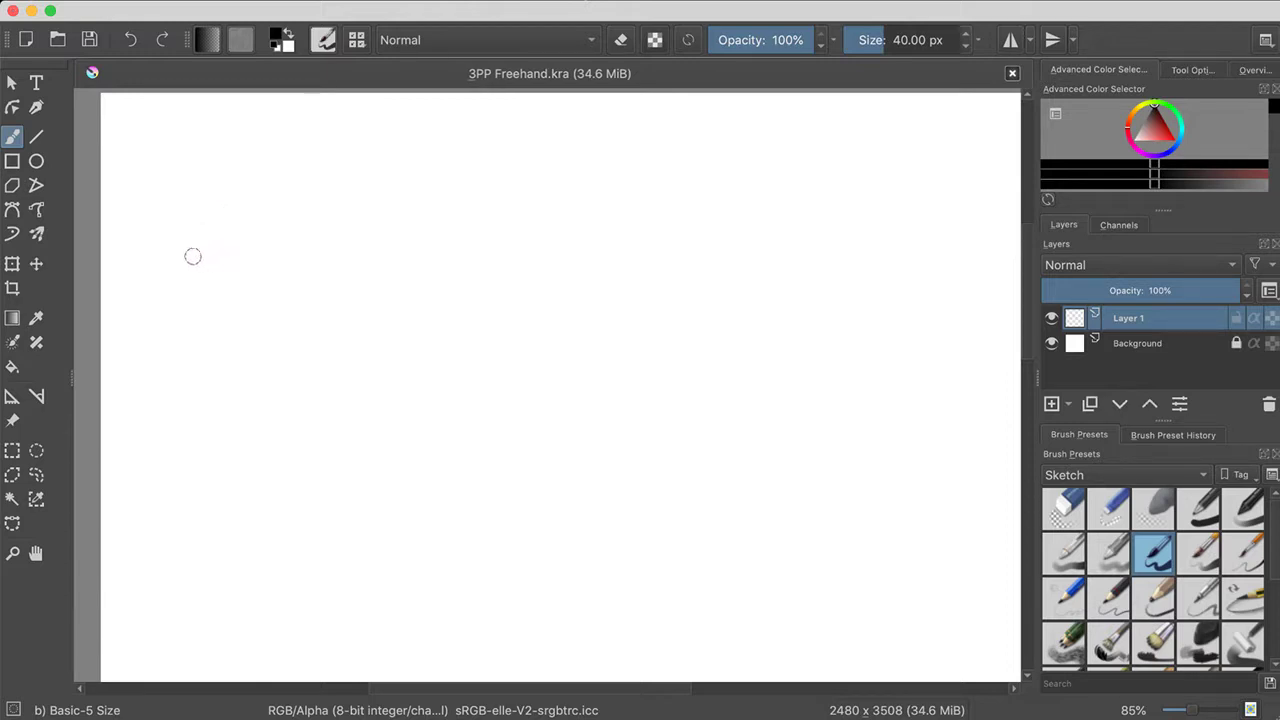
mouse_move(149, 232)
mouse_down()
mouse_move(235, 228)
mouse_move(175, 233)
mouse_move(229, 237)
mouse_up()
key(ctrl+z)
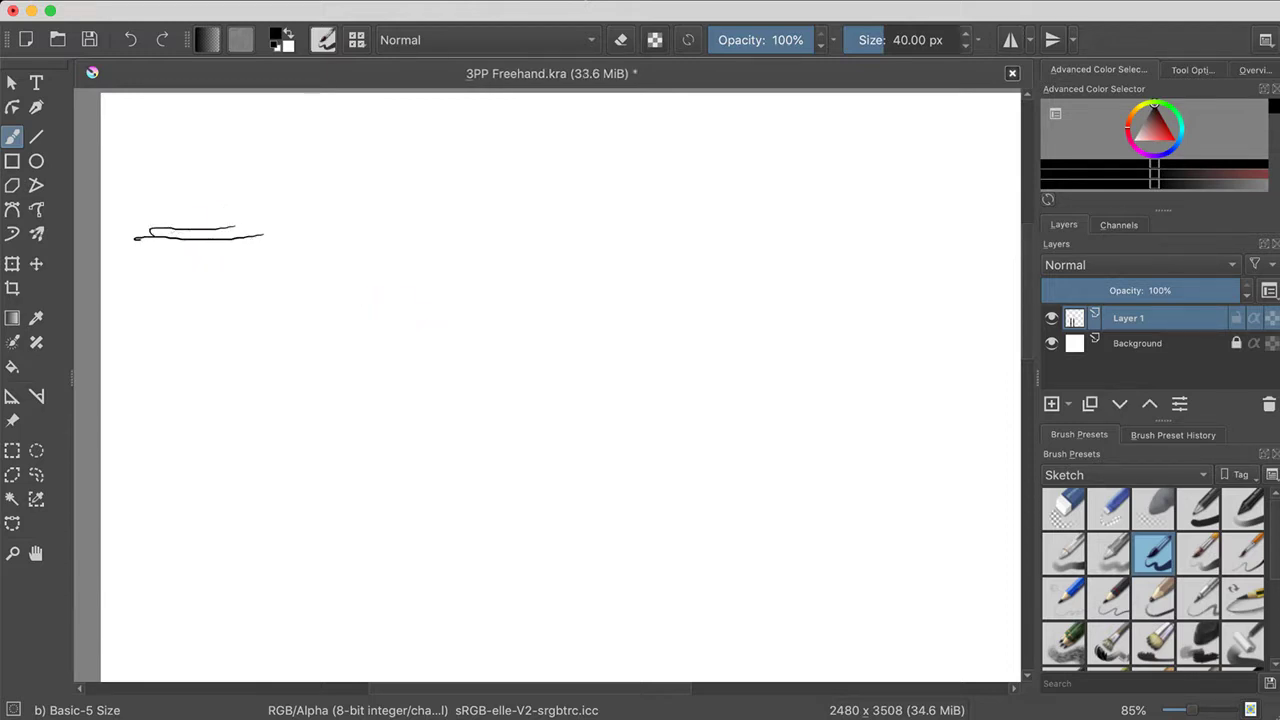
key(ctrl+z)
key(ctrl+z)
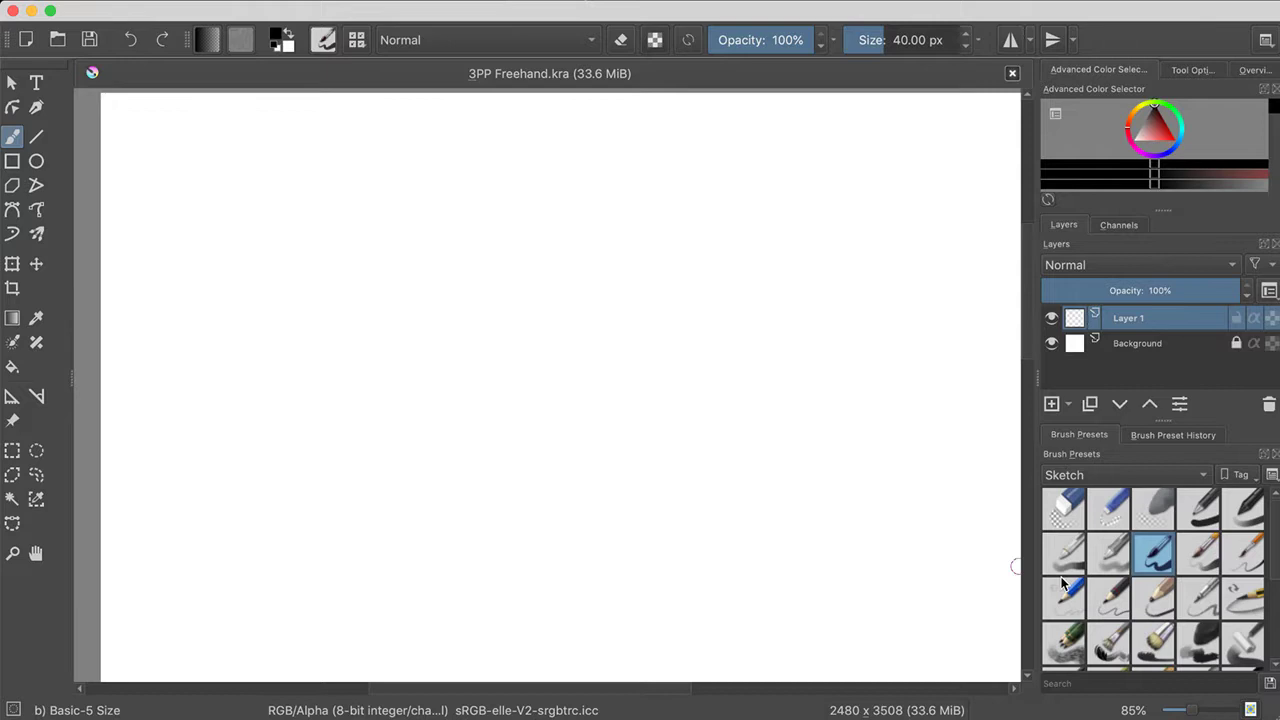
click(1140, 598)
click(1115, 600)
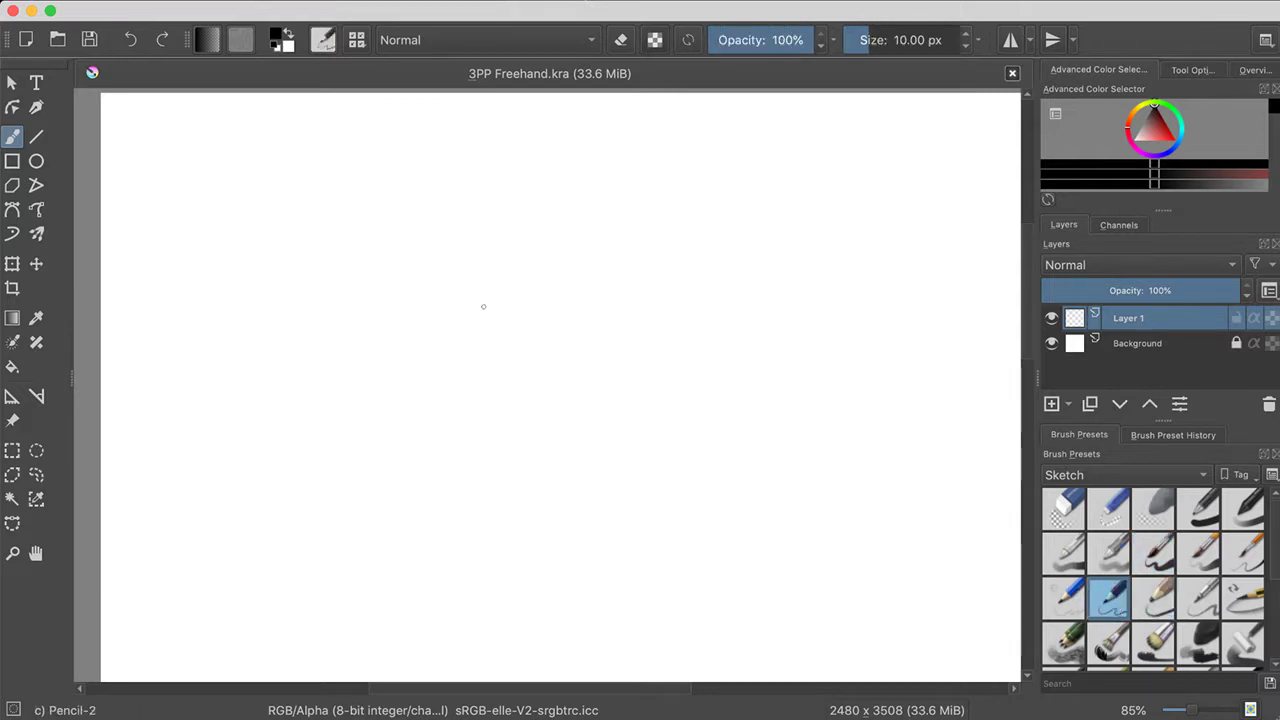
Sketch a horizon line near the page top with X marks at both vanishing points
drag(138, 227, 424, 205)
drag(344, 222, 518, 214)
drag(394, 216, 558, 220)
drag(324, 220, 674, 226)
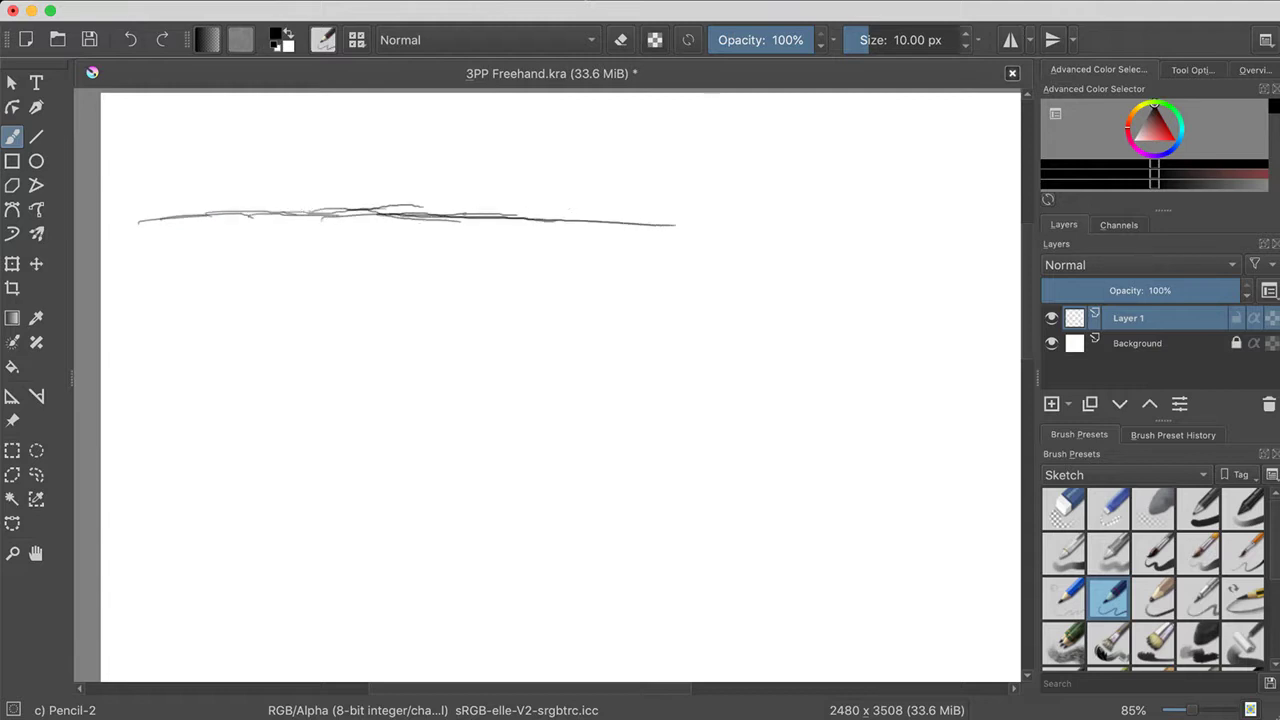
drag(462, 216, 760, 226)
drag(582, 226, 852, 233)
drag(654, 224, 906, 218)
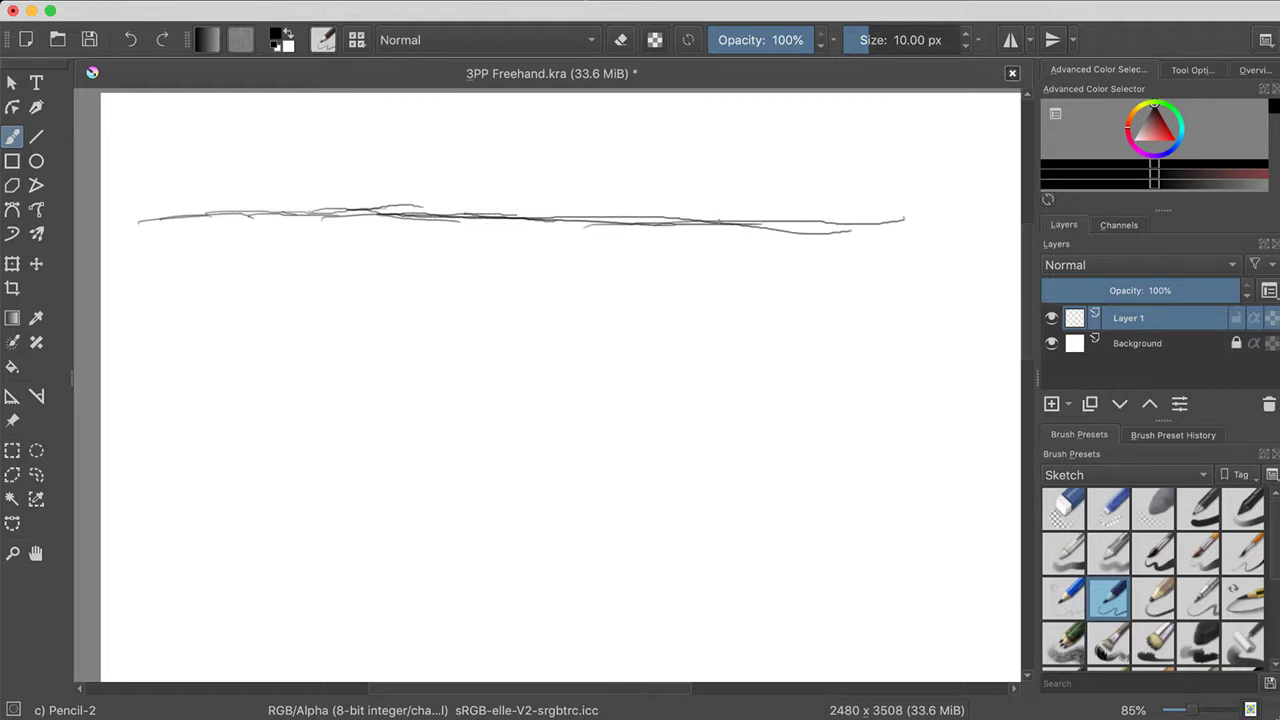
drag(718, 220, 936, 224)
drag(760, 220, 955, 225)
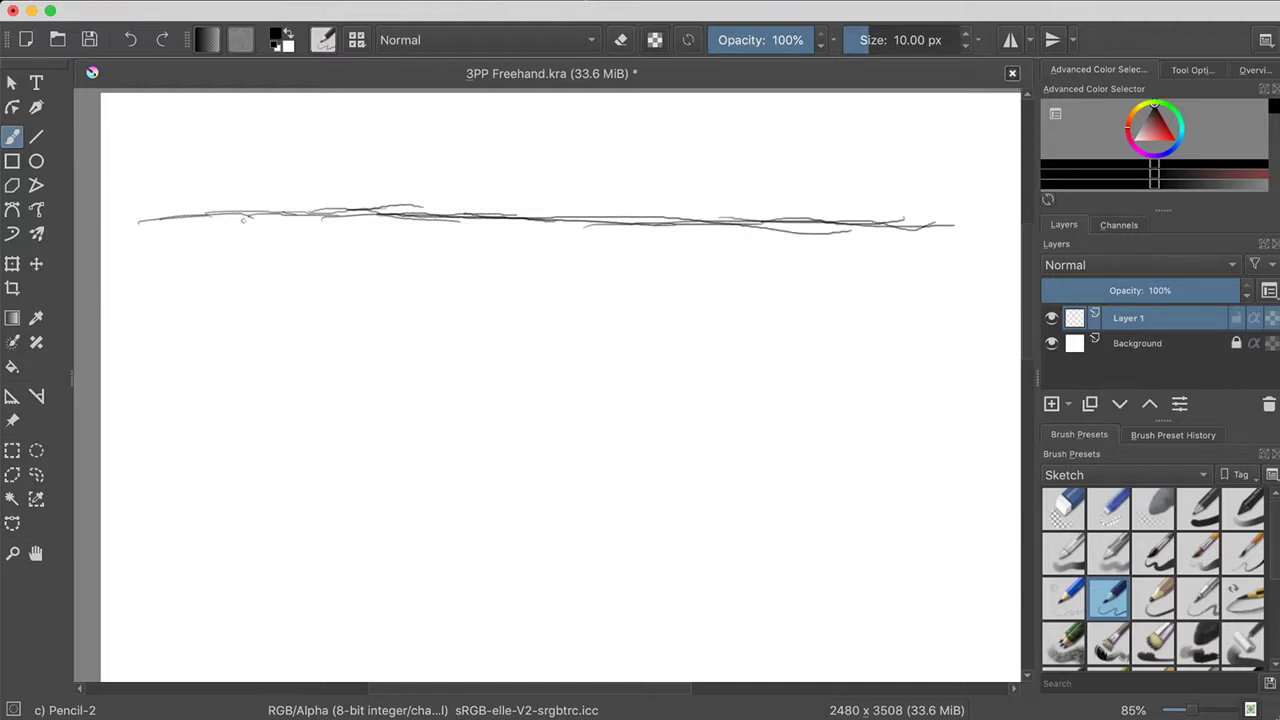
mouse_move(244, 205)
mouse_down()
mouse_move(270, 228)
mouse_move(242, 224)
mouse_up()
mouse_move(848, 210)
mouse_down()
mouse_move(830, 236)
mouse_move(855, 243)
mouse_up()
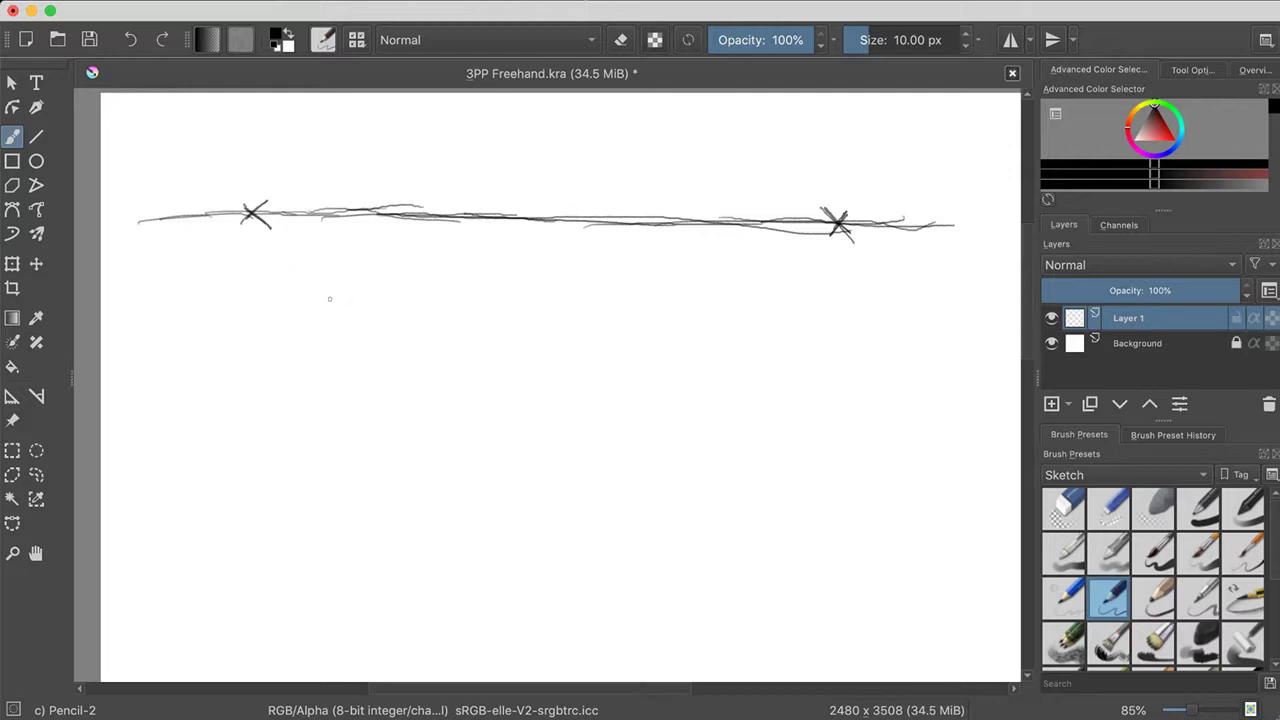
Sketch trial diagonals below the left vanishing point, then undo the last two
drag(262, 242, 440, 378)
drag(320, 284, 466, 390)
drag(312, 278, 516, 396)
drag(296, 255, 515, 395)
mouse_move(261, 242)
mouse_down()
mouse_move(314, 405)
mouse_move(233, 373)
mouse_move(178, 378)
mouse_up()
mouse_move(228, 230)
mouse_down()
mouse_move(156, 322)
mouse_move(161, 260)
mouse_up()
key(ctrl+z)
key(ctrl+z)
key(ctrl+z)
key(ctrl+z)
key(ctrl+z)
key(ctrl+z)
key(ctrl+z)
key(ctrl+z)
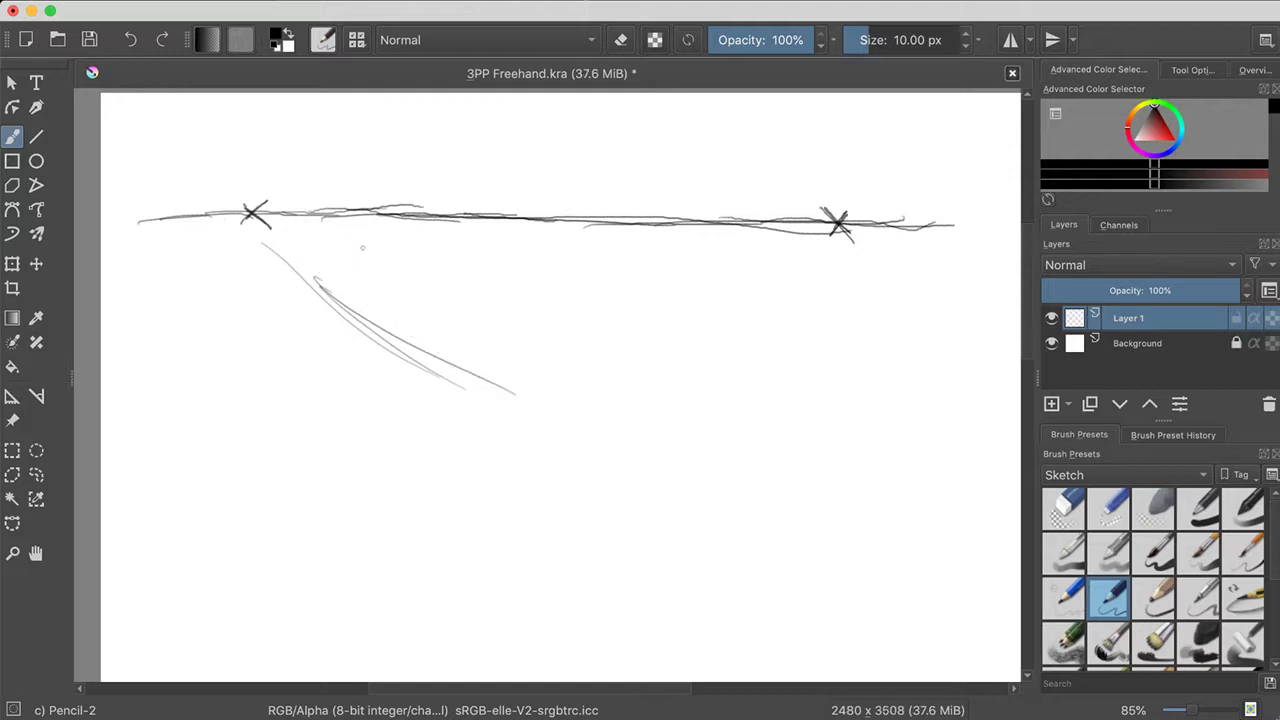
key(ctrl+z)
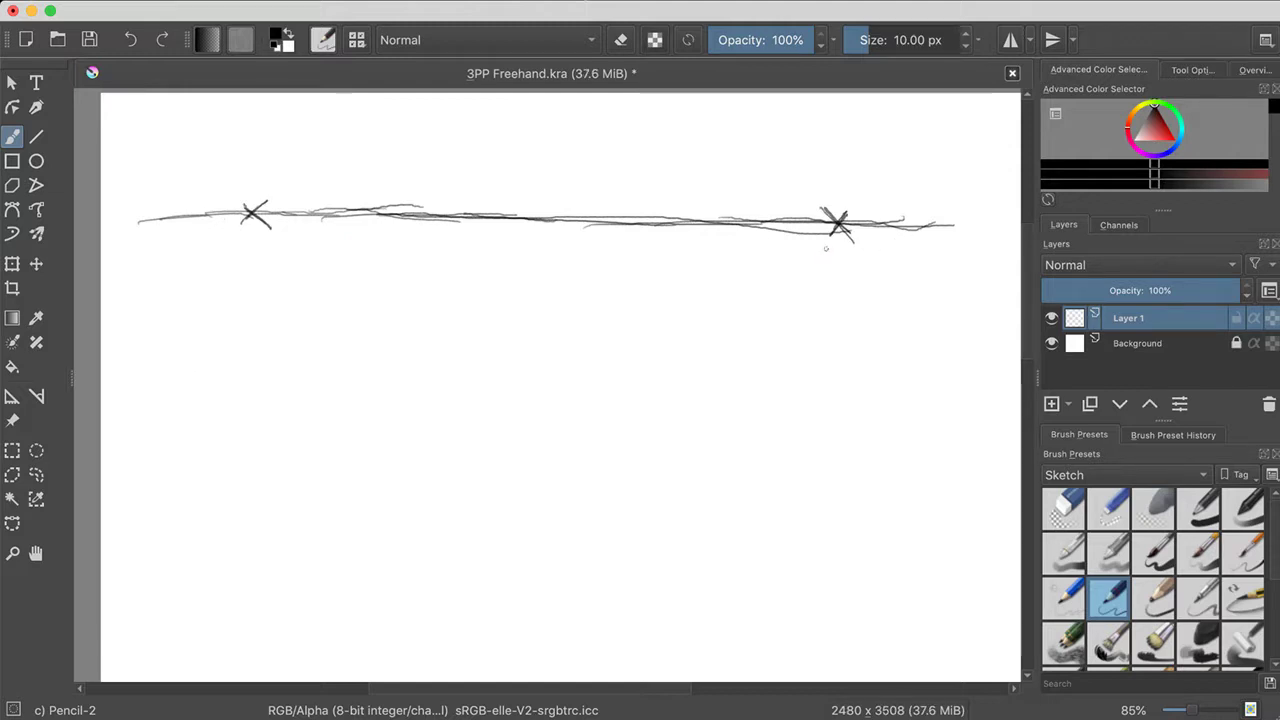
Sketch lines down from the right vanishing point and mark a third X low on the page
drag(827, 250, 744, 340)
drag(824, 253, 697, 373)
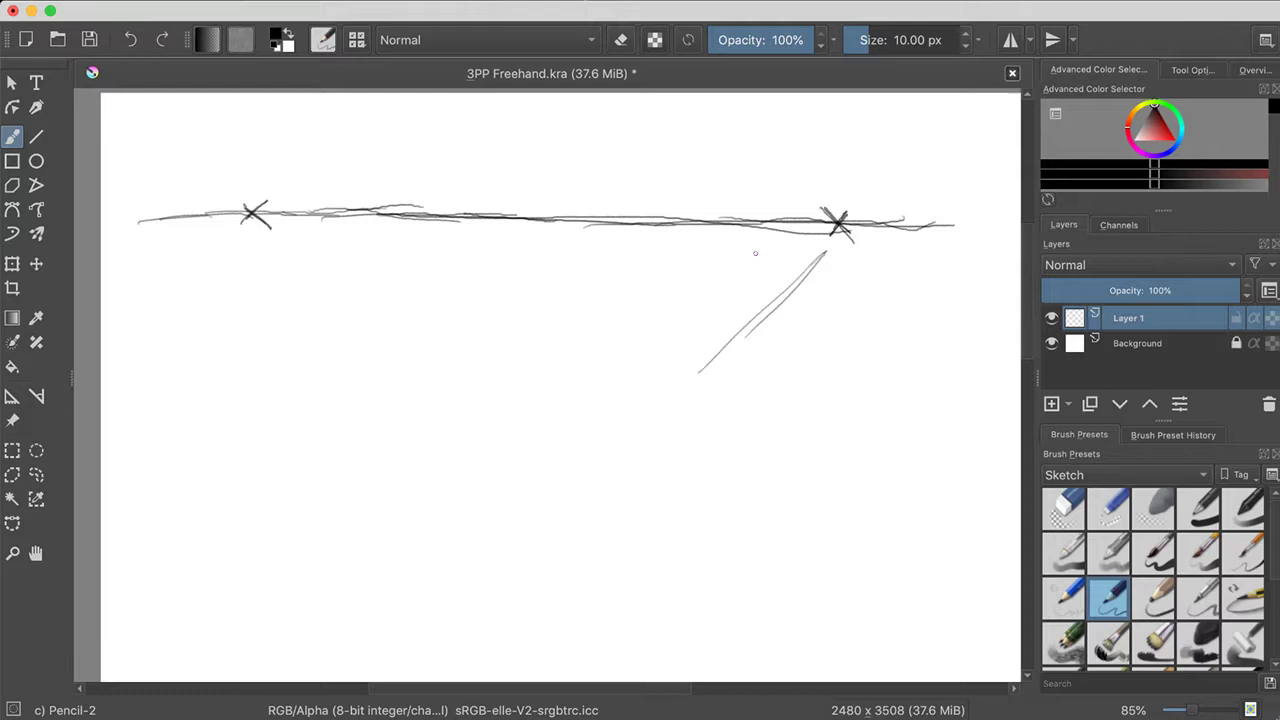
drag(778, 242, 634, 272)
drag(884, 270, 962, 372)
drag(890, 284, 970, 358)
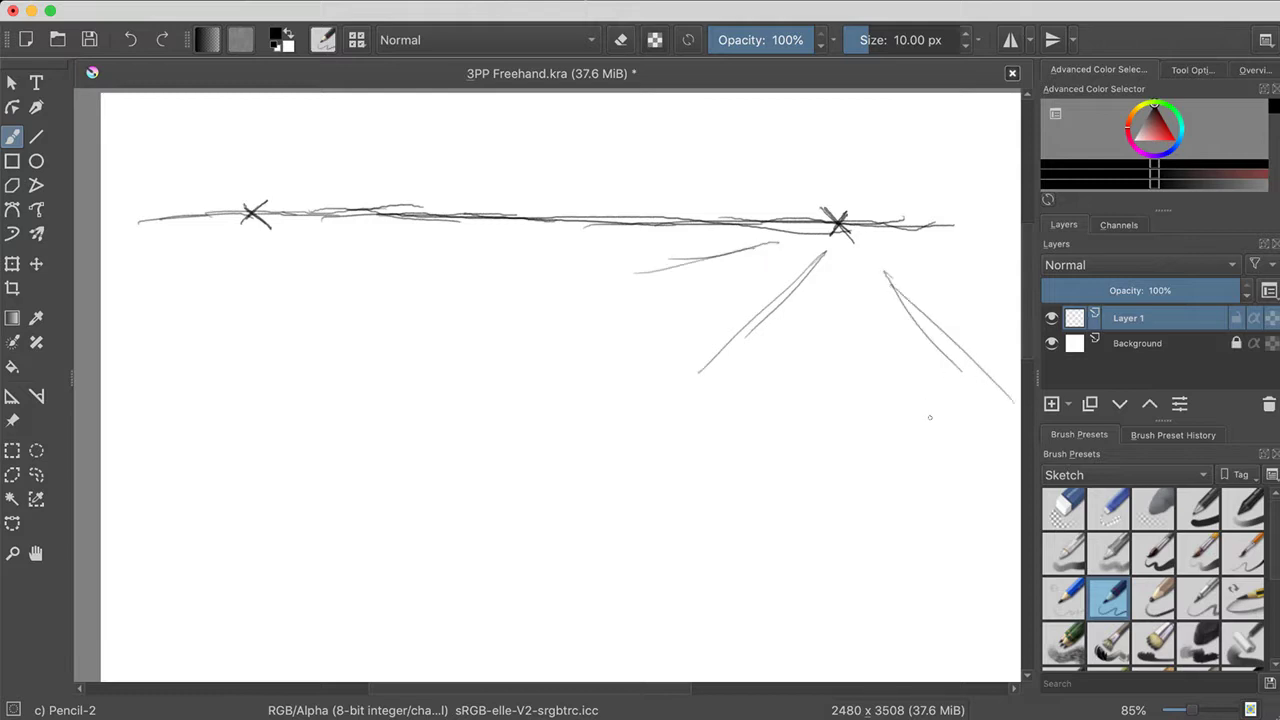
key(ctrl+z)
key(ctrl+z)
key(ctrl+z)
key(ctrl+z)
key(ctrl+z)
key(ctrl+z)
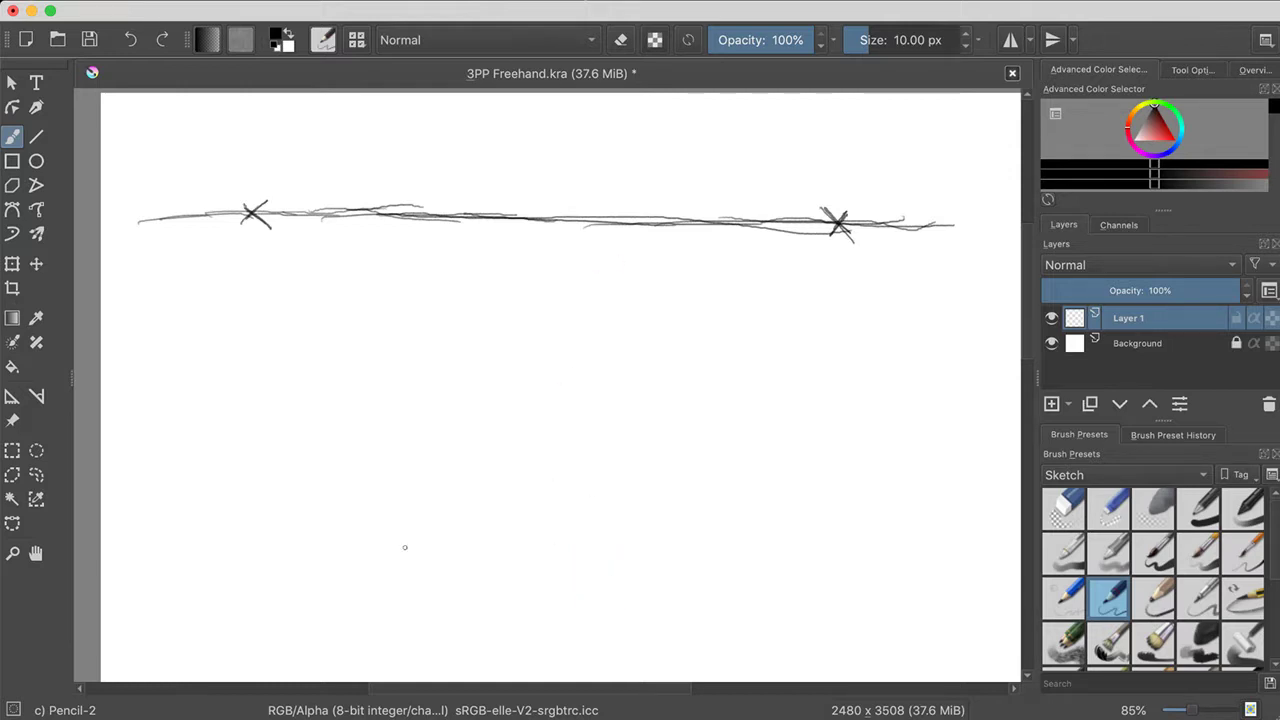
mouse_move(445, 590)
mouse_down()
mouse_move(473, 561)
mouse_move(454, 559)
mouse_move(487, 598)
mouse_up()
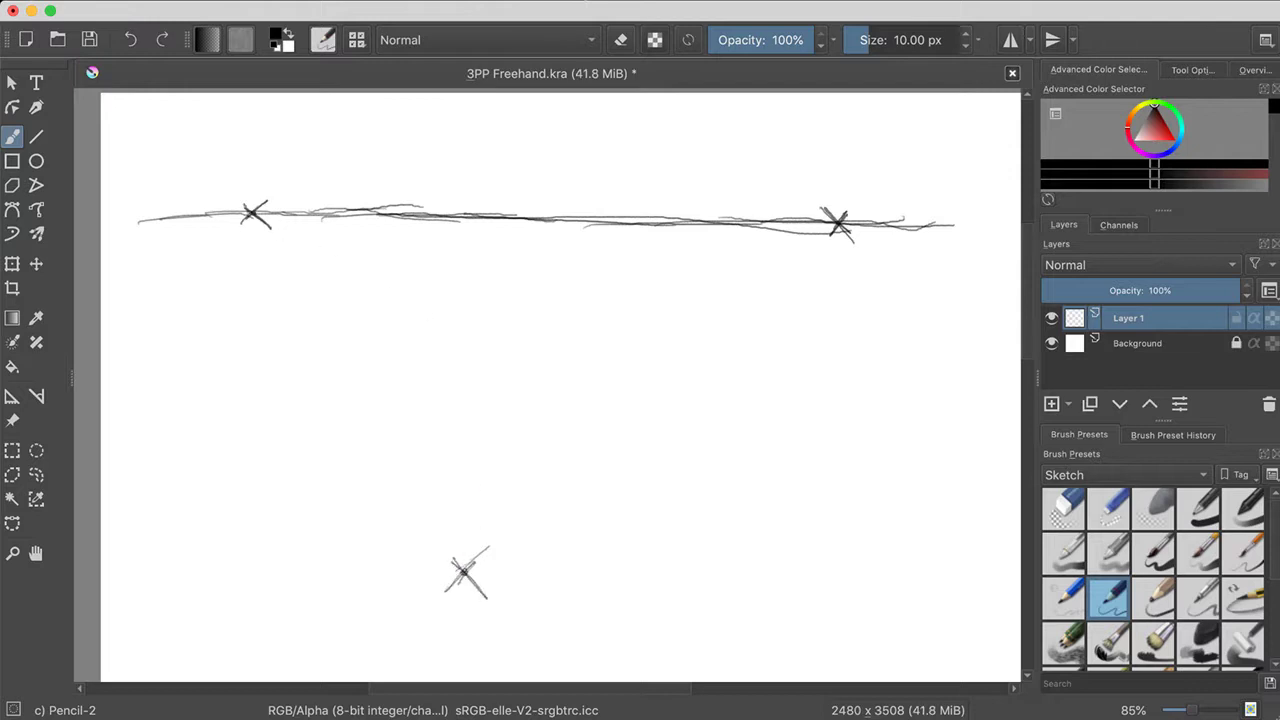
Draw a line running down-right from the left vanishing point
click(250, 212)
mouse_move(313, 259)
mouse_down()
mouse_move(401, 306)
mouse_move(322, 262)
mouse_up()
mouse_move(372, 295)
mouse_down()
mouse_move(296, 251)
mouse_move(496, 357)
mouse_up()
drag(406, 310, 530, 381)
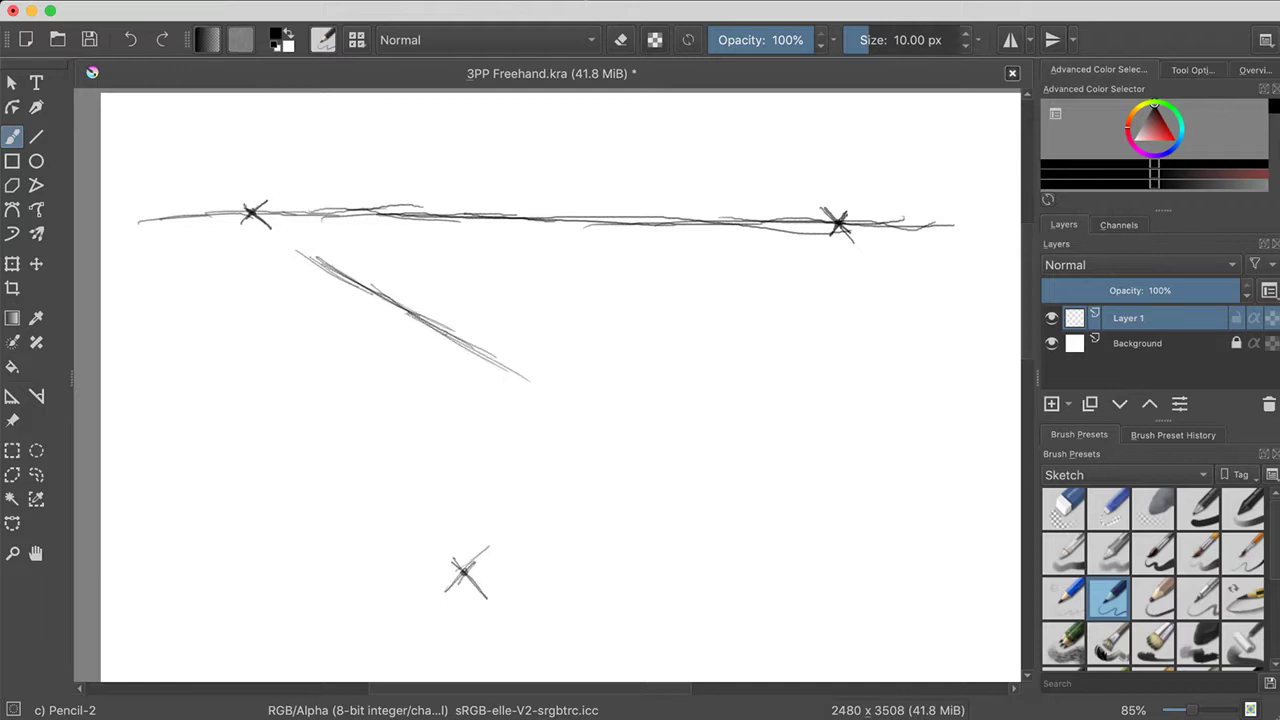
drag(446, 334, 582, 406)
drag(496, 360, 612, 421)
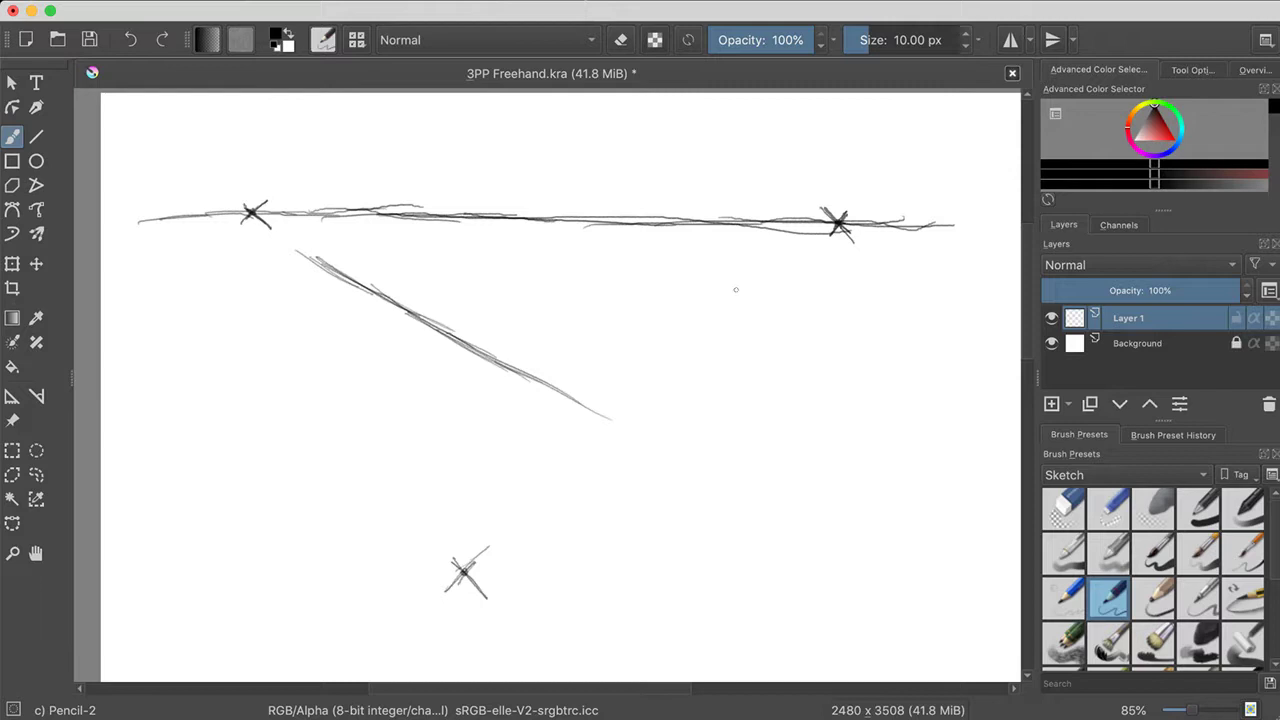
Draw a line down-left from the right vanishing point, crossing the left line
drag(764, 278, 652, 348)
drag(738, 307, 596, 380)
drag(700, 318, 584, 384)
drag(664, 334, 545, 397)
drag(626, 361, 490, 430)
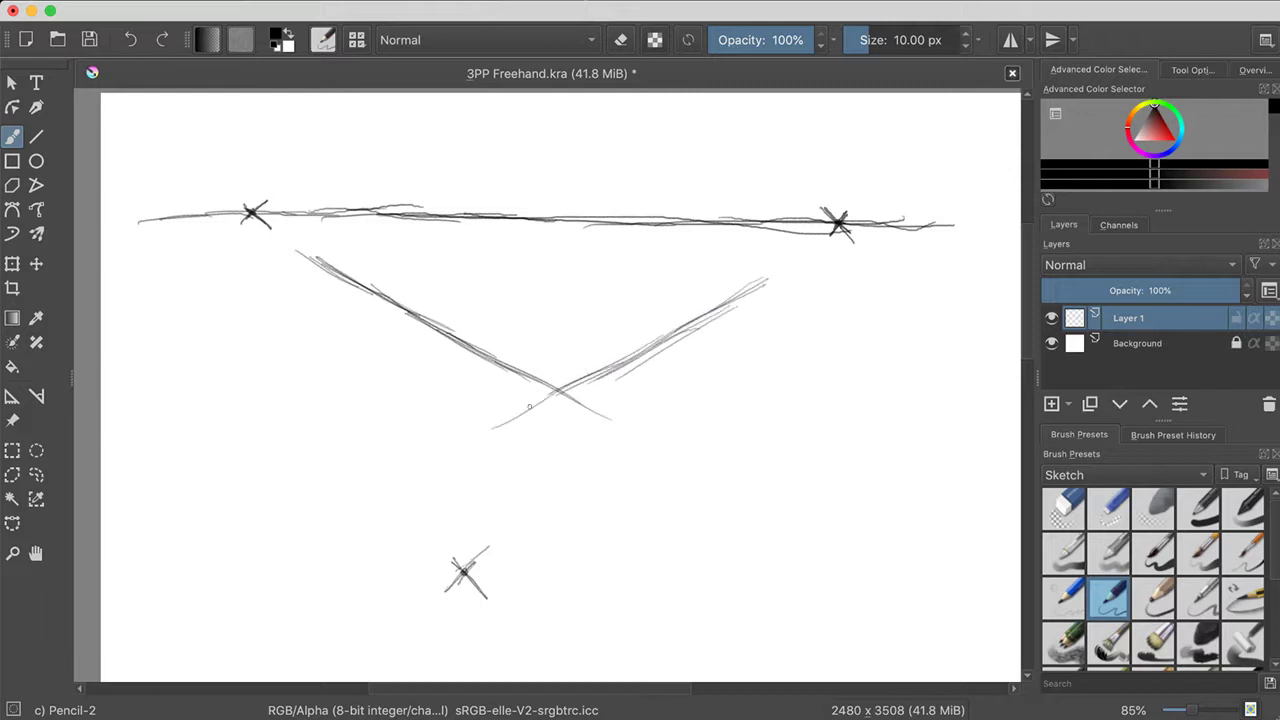
mouse_move(590, 369)
mouse_down()
mouse_move(484, 424)
mouse_move(470, 458)
mouse_up()
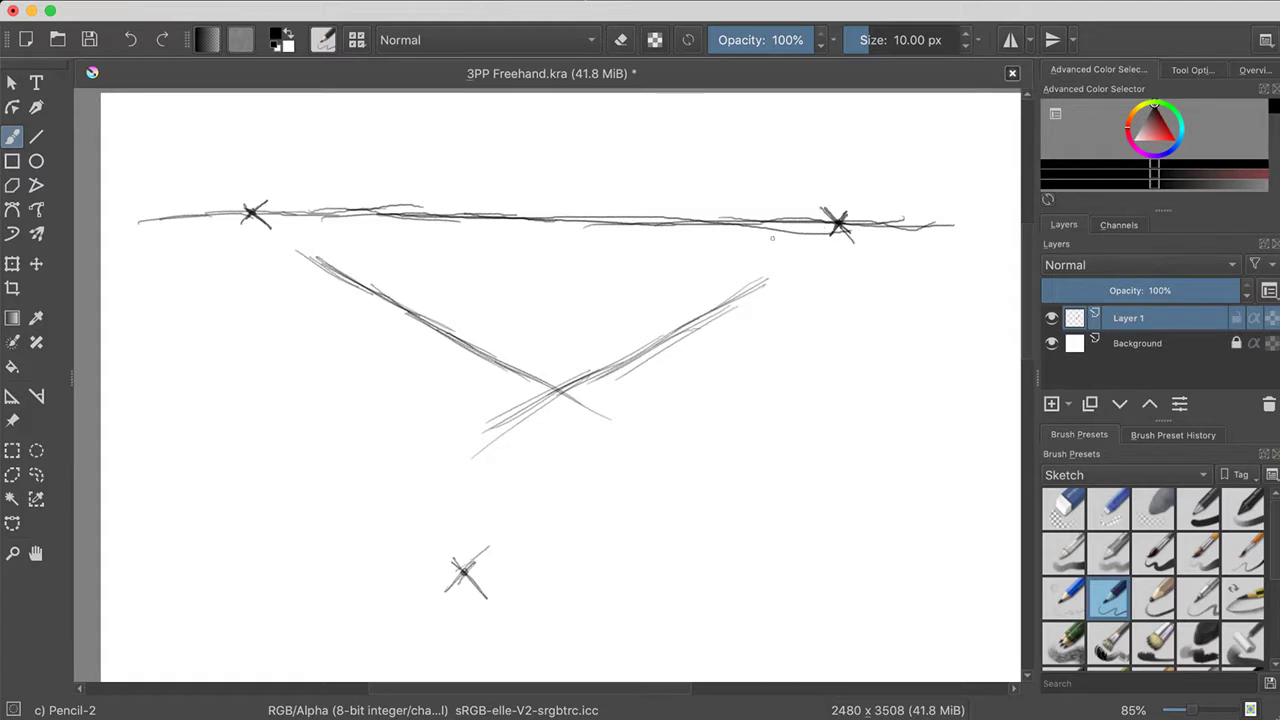
Add the far top edges from both vanishing points to close the diamond-shaped top face
mouse_move(588, 270)
mouse_down()
mouse_move(471, 299)
mouse_move(456, 316)
mouse_move(532, 290)
mouse_move(406, 327)
mouse_move(378, 352)
mouse_up()
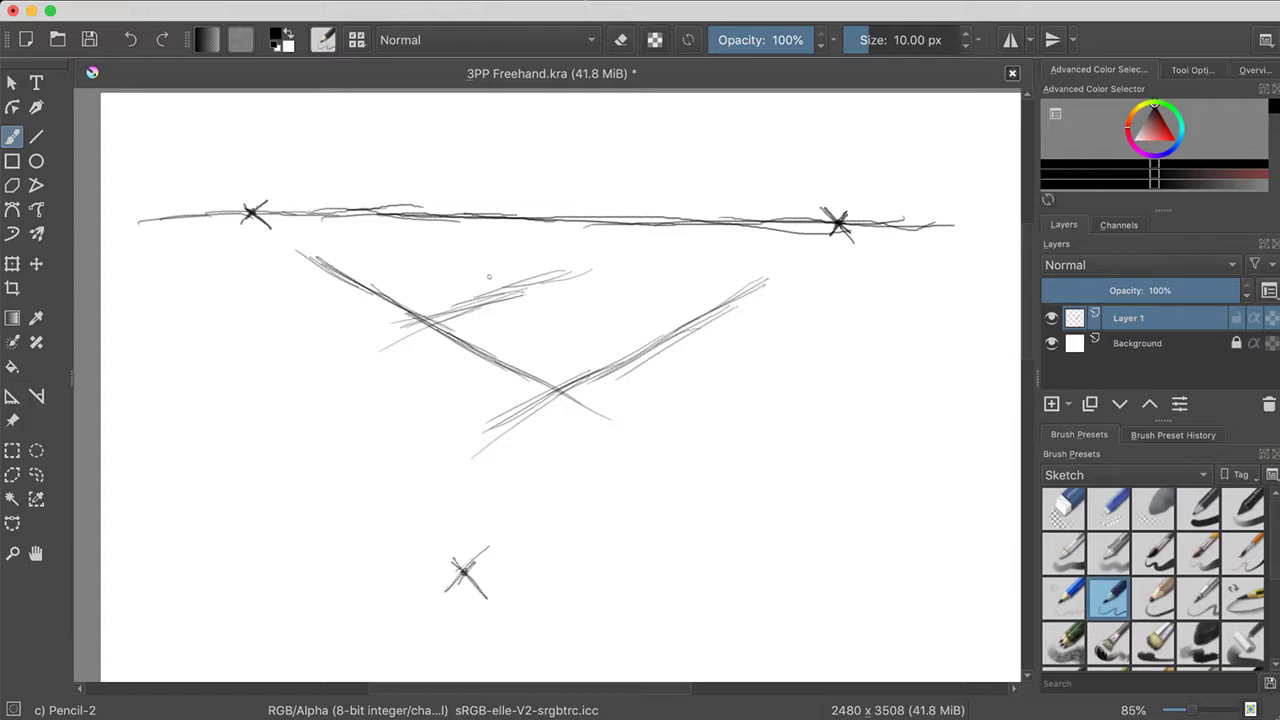
drag(478, 260, 618, 326)
drag(516, 280, 692, 358)
drag(580, 316, 700, 364)
drag(620, 340, 740, 388)
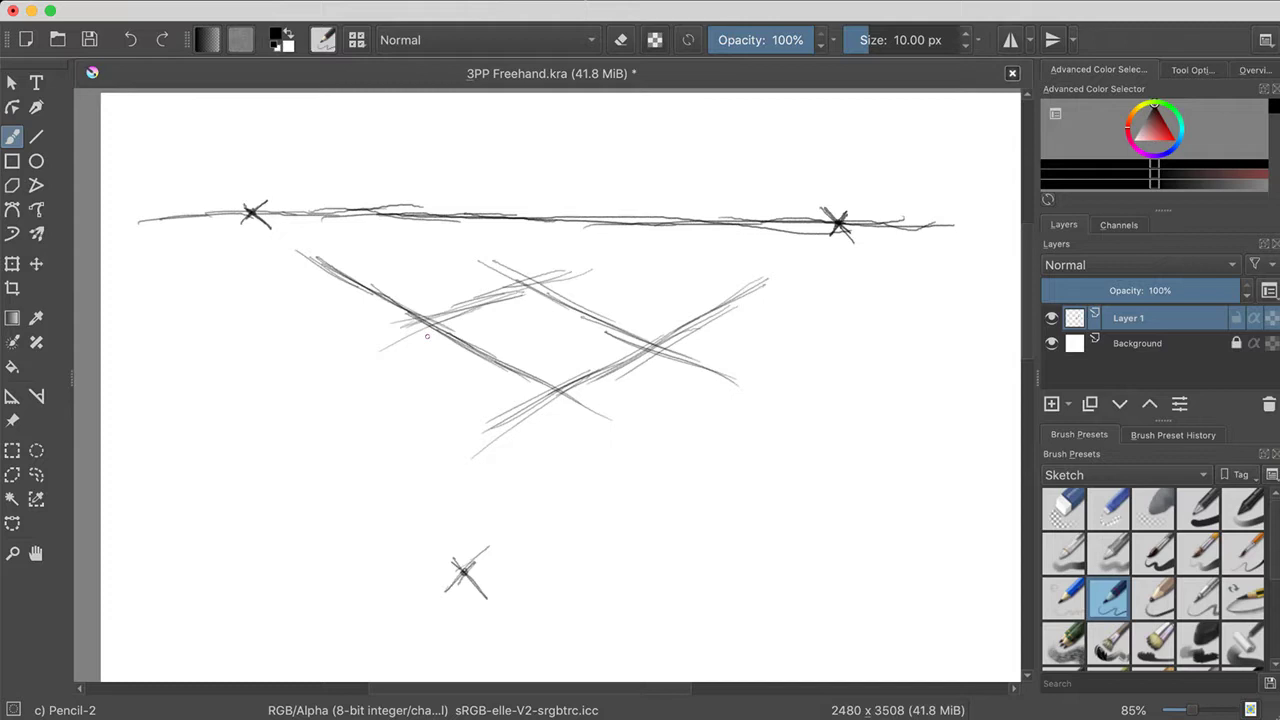
Sketch the box's left edge down to the lower vanishing point, undoing false starts
mouse_move(464, 512)
mouse_down()
mouse_move(427, 536)
mouse_move(476, 506)
mouse_up()
key(ctrl+z)
drag(428, 325, 428, 383)
key(ctrl+z)
drag(430, 322, 442, 405)
key(ctrl+z)
mouse_move(458, 504)
mouse_down()
mouse_move(438, 317)
mouse_move(444, 388)
mouse_up()
drag(438, 340, 458, 525)
mouse_move(448, 445)
mouse_down()
mouse_move(462, 530)
mouse_move(463, 489)
mouse_up()
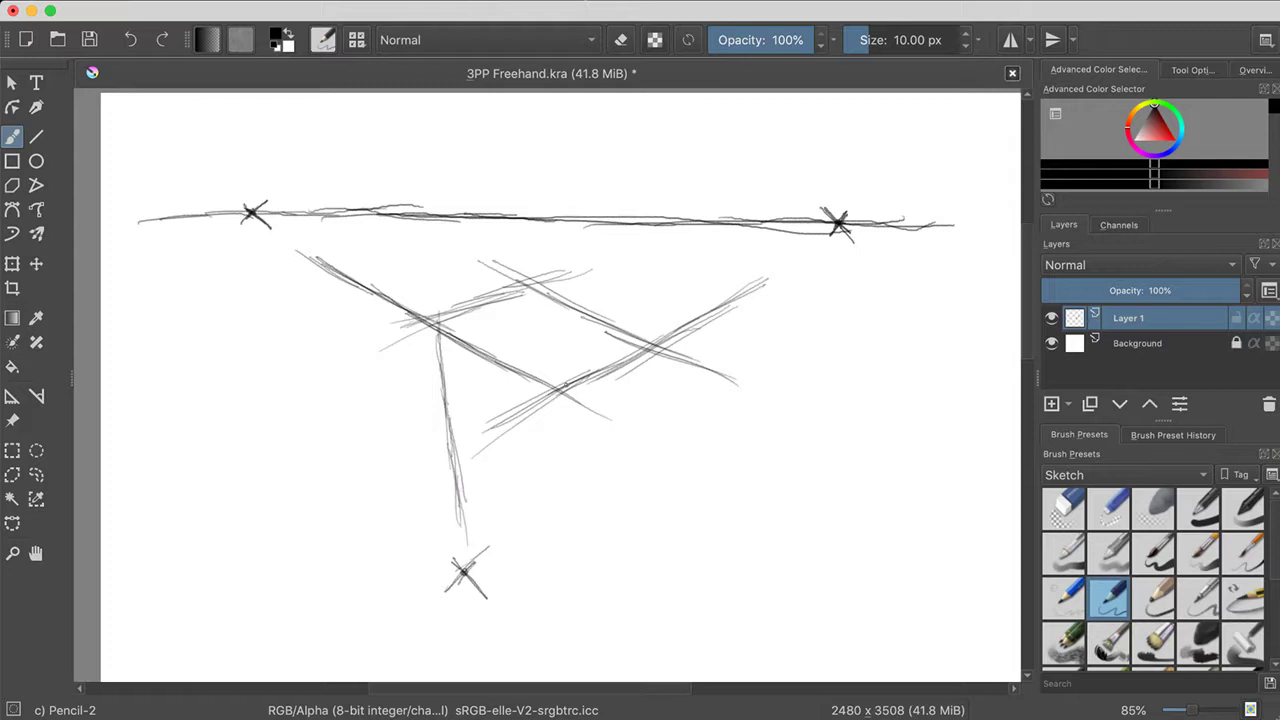
Sketch and darken the front edge running down to the lower vanishing point
drag(560, 390, 528, 470)
key(ctrl+z)
key(ctrl+z)
key(ctrl+z)
drag(560, 396, 500, 500)
drag(544, 440, 488, 524)
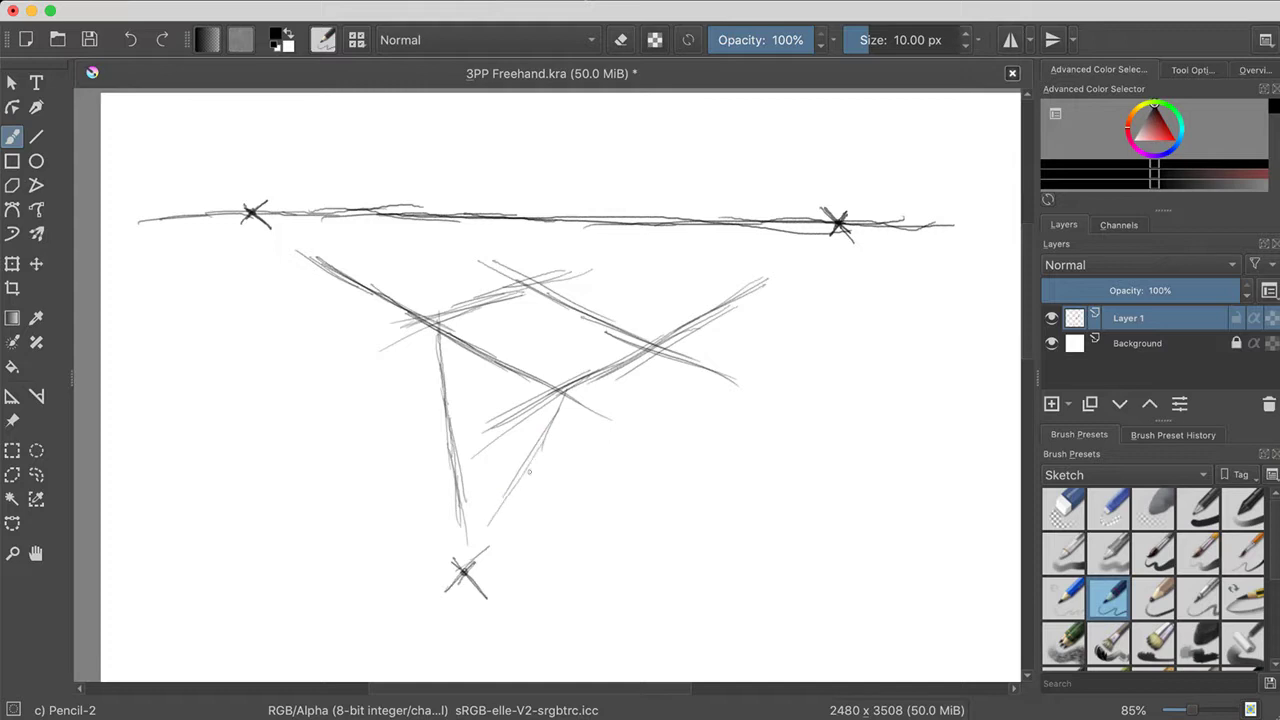
drag(536, 468, 478, 554)
drag(514, 500, 466, 576)
drag(463, 496, 472, 596)
drag(466, 472, 474, 566)
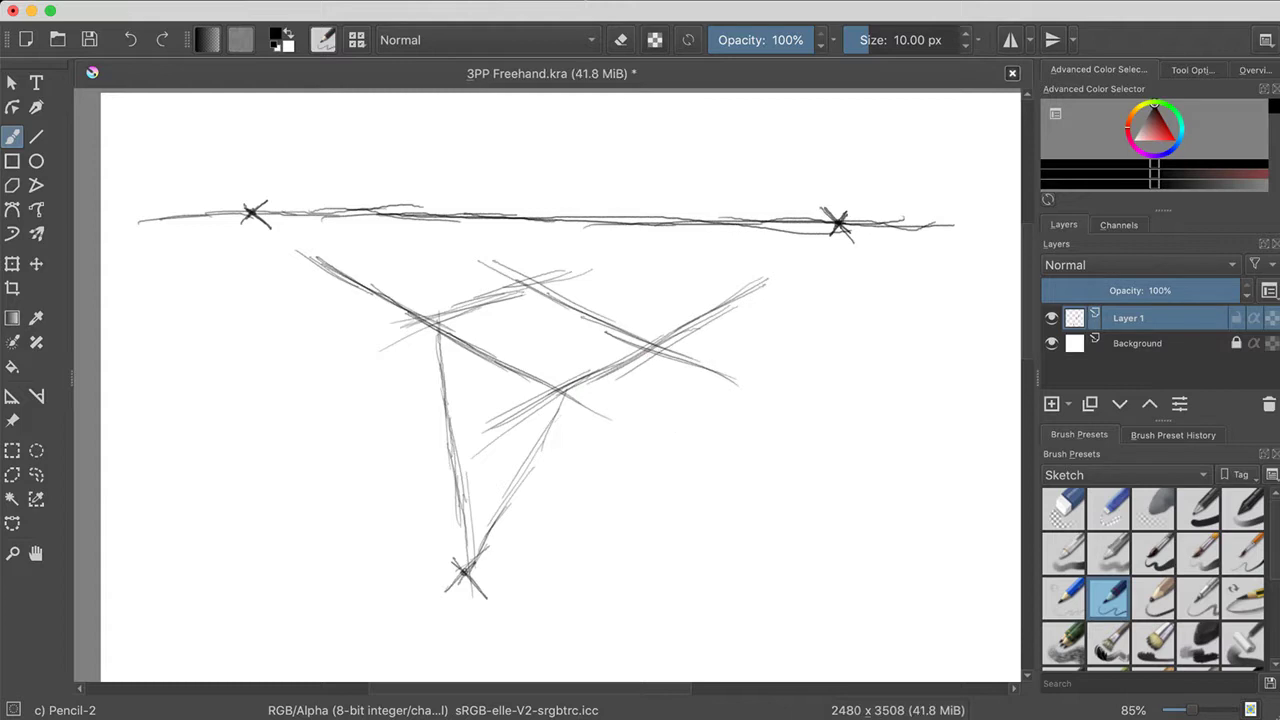
Sketch and darken the box's right side line converging on the lower vanishing point
drag(656, 348, 568, 446)
drag(610, 398, 460, 586)
drag(558, 448, 488, 542)
drag(592, 398, 520, 504)
mouse_move(606, 376)
mouse_down()
mouse_move(542, 460)
mouse_move(622, 362)
mouse_move(616, 398)
mouse_up()
key(super+z)
key(super+z)
key(super+z)
drag(644, 354, 572, 432)
drag(620, 384, 552, 464)
drag(594, 418, 526, 514)
drag(560, 468, 504, 526)
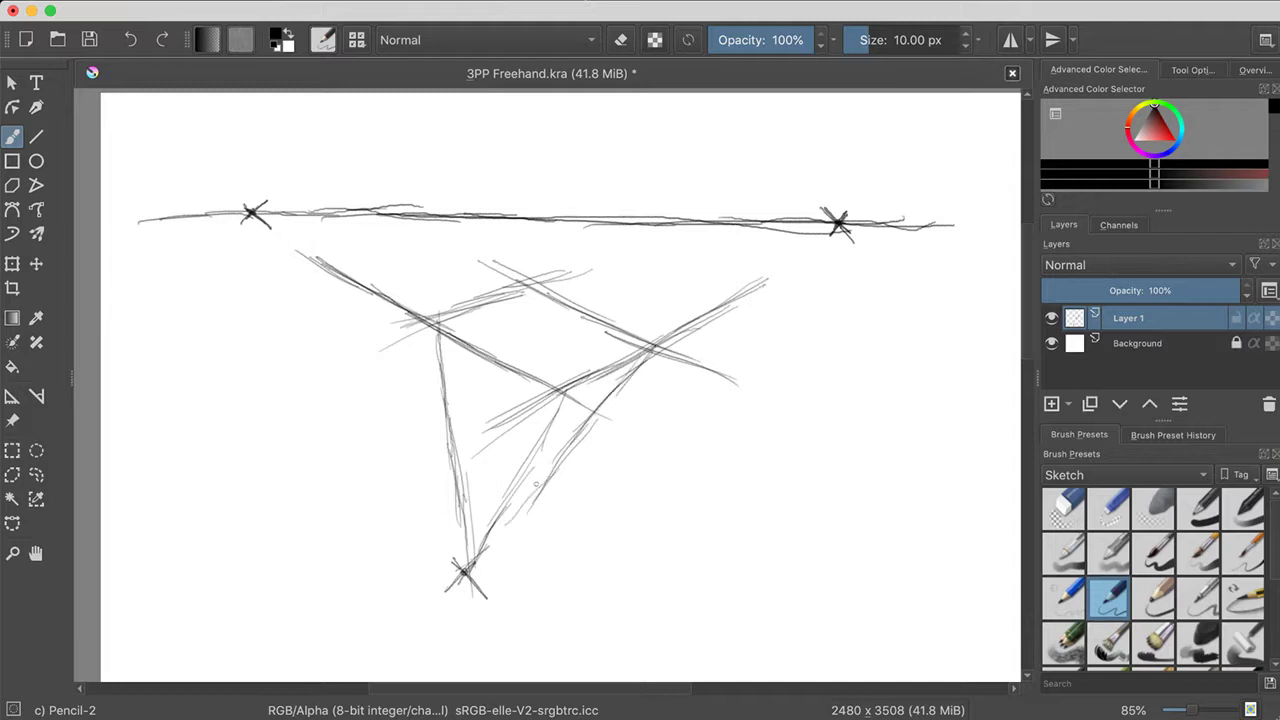
drag(580, 428, 482, 560)
drag(556, 464, 476, 574)
drag(508, 522, 472, 570)
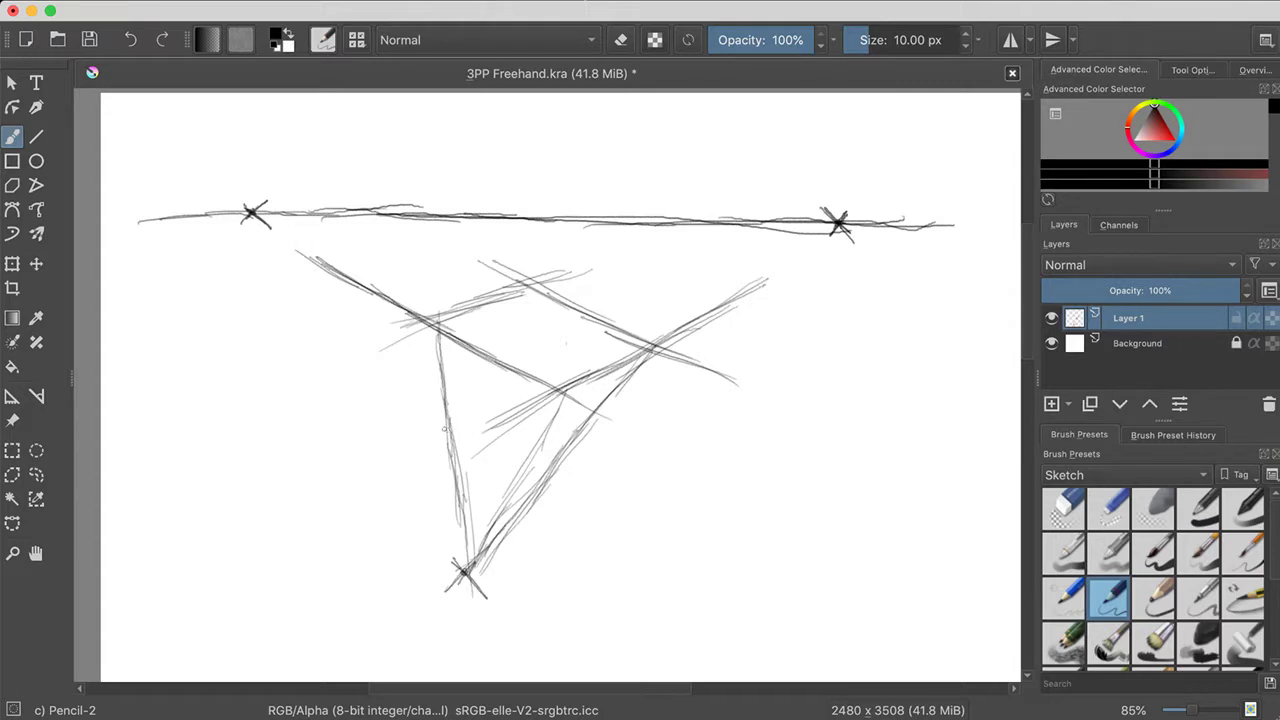
Add the box's inner bottom edge and another converging line from the right
drag(452, 432, 508, 486)
key(ctrl+z)
key(ctrl+z)
mouse_move(288, 262)
mouse_down()
mouse_move(370, 370)
mouse_move(348, 347)
mouse_move(522, 478)
mouse_up()
key(ctrl+z)
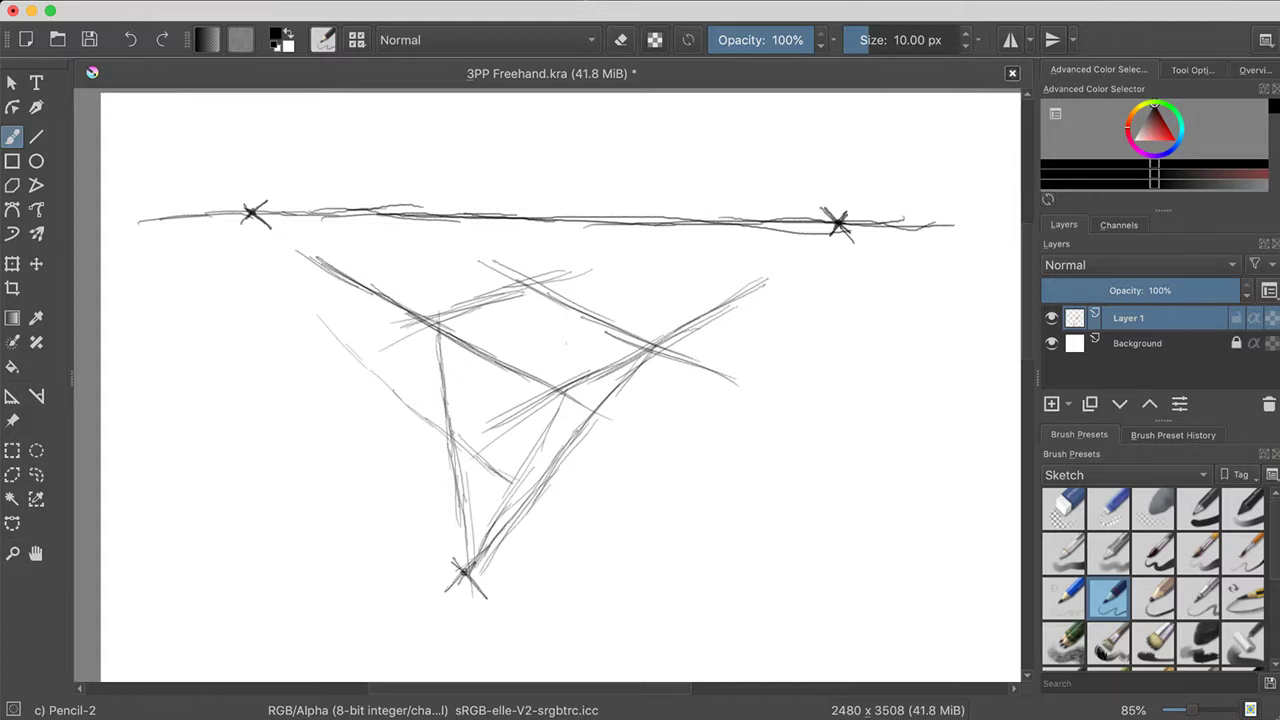
drag(446, 428, 504, 480)
mouse_move(704, 352)
mouse_down()
mouse_move(515, 484)
mouse_move(556, 456)
mouse_up()
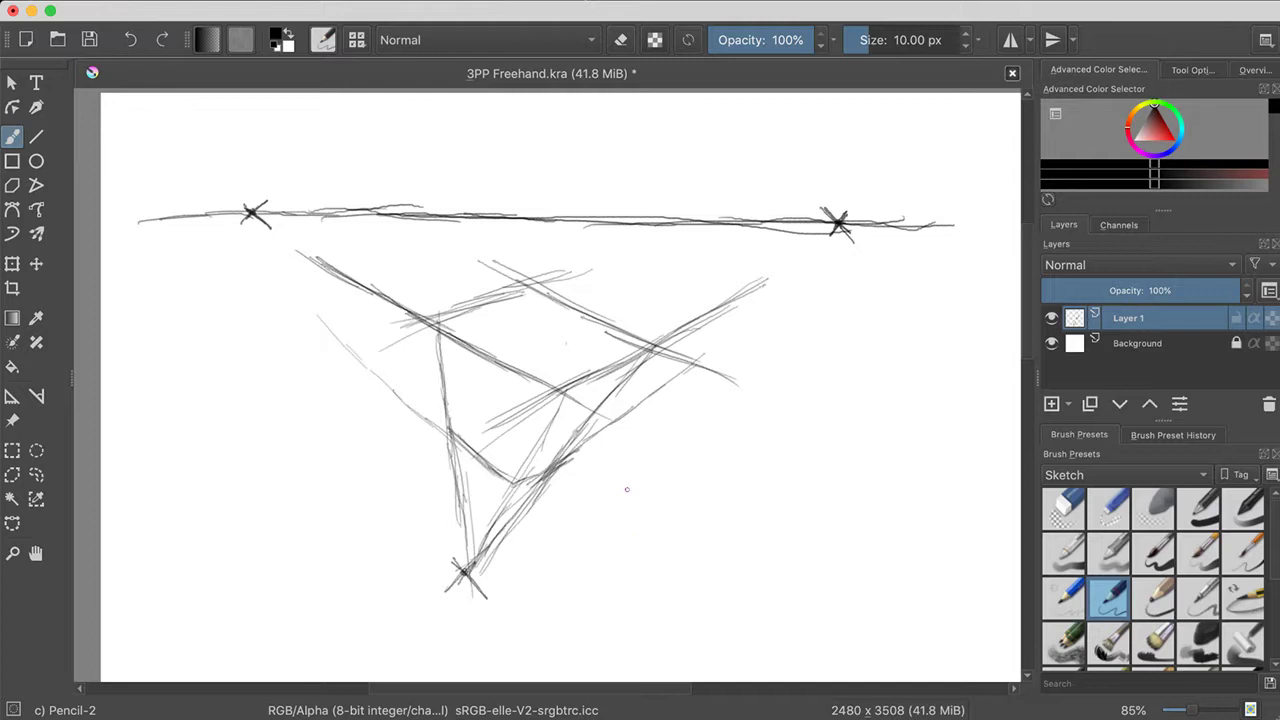
With the 60 px Eraser Soft, fade the construction-line ends above and below the box
click(1153, 507)
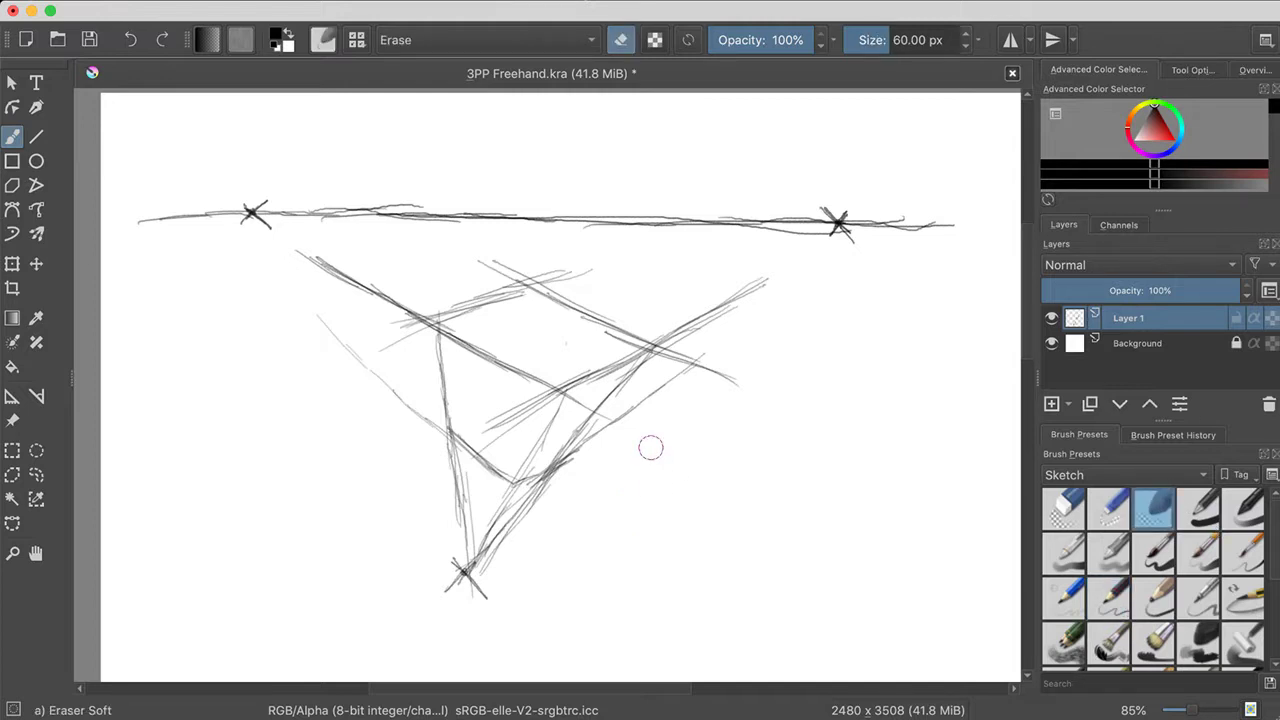
mouse_move(464, 490)
mouse_down()
mouse_move(420, 430)
mouse_move(429, 451)
mouse_move(441, 402)
mouse_move(431, 370)
mouse_move(413, 385)
mouse_move(423, 314)
mouse_move(416, 367)
mouse_move(395, 260)
mouse_move(396, 322)
mouse_move(387, 299)
mouse_move(368, 330)
mouse_move(362, 290)
mouse_move(337, 272)
mouse_move(388, 285)
mouse_move(361, 279)
mouse_move(362, 335)
mouse_move(314, 309)
mouse_move(390, 388)
mouse_move(373, 345)
mouse_up()
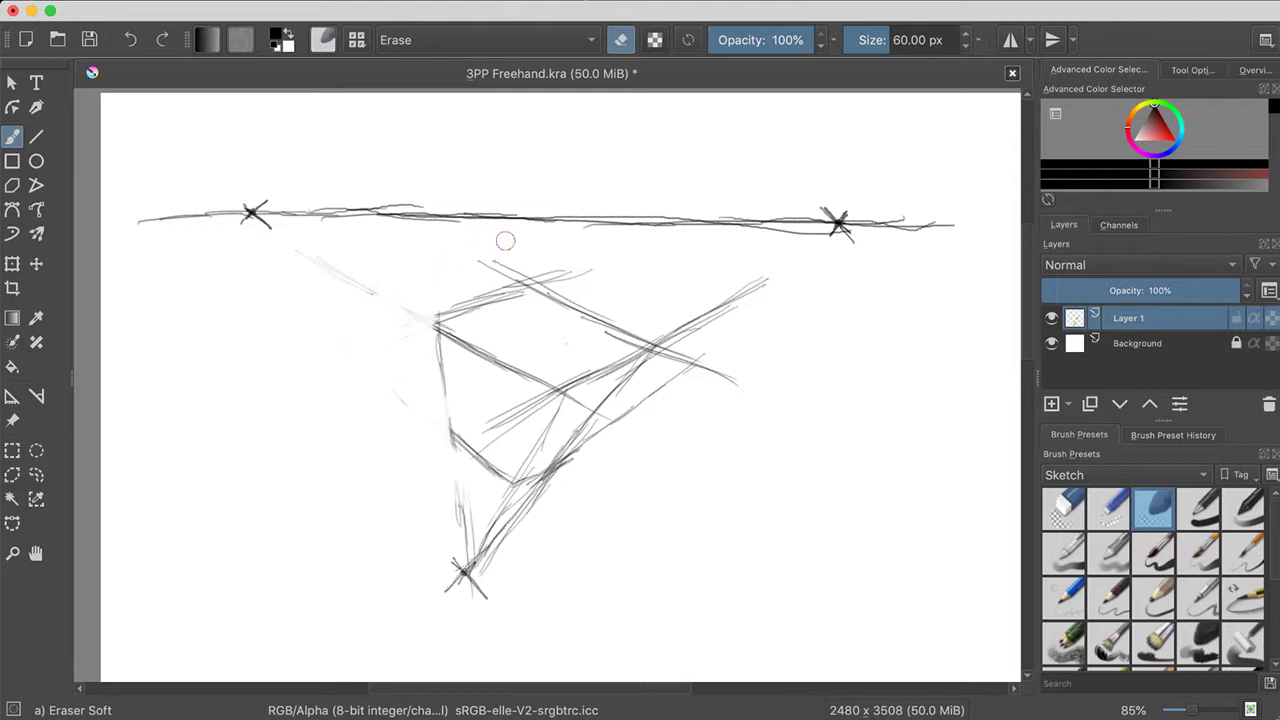
mouse_move(506, 246)
mouse_down()
mouse_move(476, 272)
mouse_move(575, 262)
mouse_move(709, 300)
mouse_move(678, 349)
mouse_move(759, 279)
mouse_move(722, 333)
mouse_move(714, 323)
mouse_move(676, 370)
mouse_move(661, 358)
mouse_move(701, 351)
mouse_move(699, 339)
mouse_move(735, 379)
mouse_move(674, 419)
mouse_move(602, 439)
mouse_move(613, 416)
mouse_move(550, 503)
mouse_move(524, 493)
mouse_move(566, 489)
mouse_move(536, 495)
mouse_move(553, 490)
mouse_move(536, 512)
mouse_move(553, 529)
mouse_move(476, 504)
mouse_move(487, 554)
mouse_move(472, 527)
mouse_move(493, 516)
mouse_move(530, 549)
mouse_move(461, 503)
mouse_move(502, 558)
mouse_move(485, 557)
mouse_move(459, 498)
mouse_move(467, 517)
mouse_move(494, 459)
mouse_up()
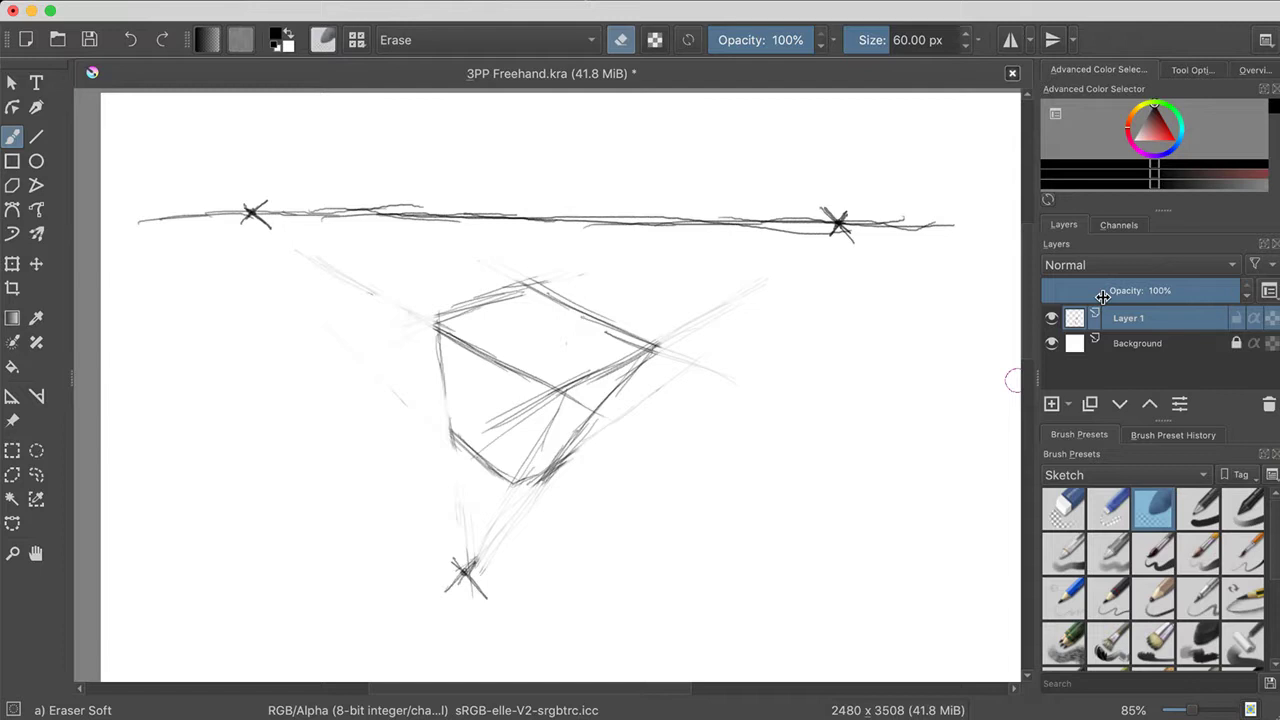
With the Pencil-3 Large 4B preset, darken the cube's left and lower-left edges
click(1142, 617)
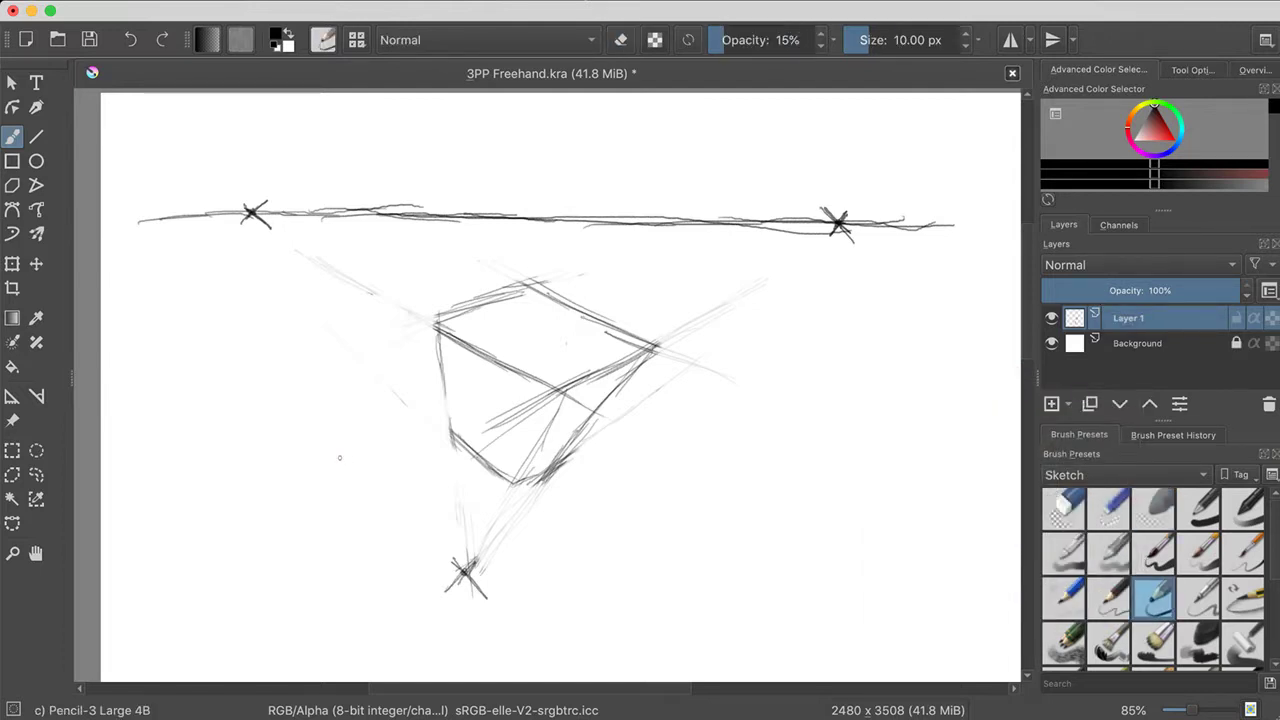
drag(438, 358, 450, 442)
mouse_move(436, 320)
mouse_down()
mouse_move(451, 448)
mouse_move(532, 490)
mouse_up()
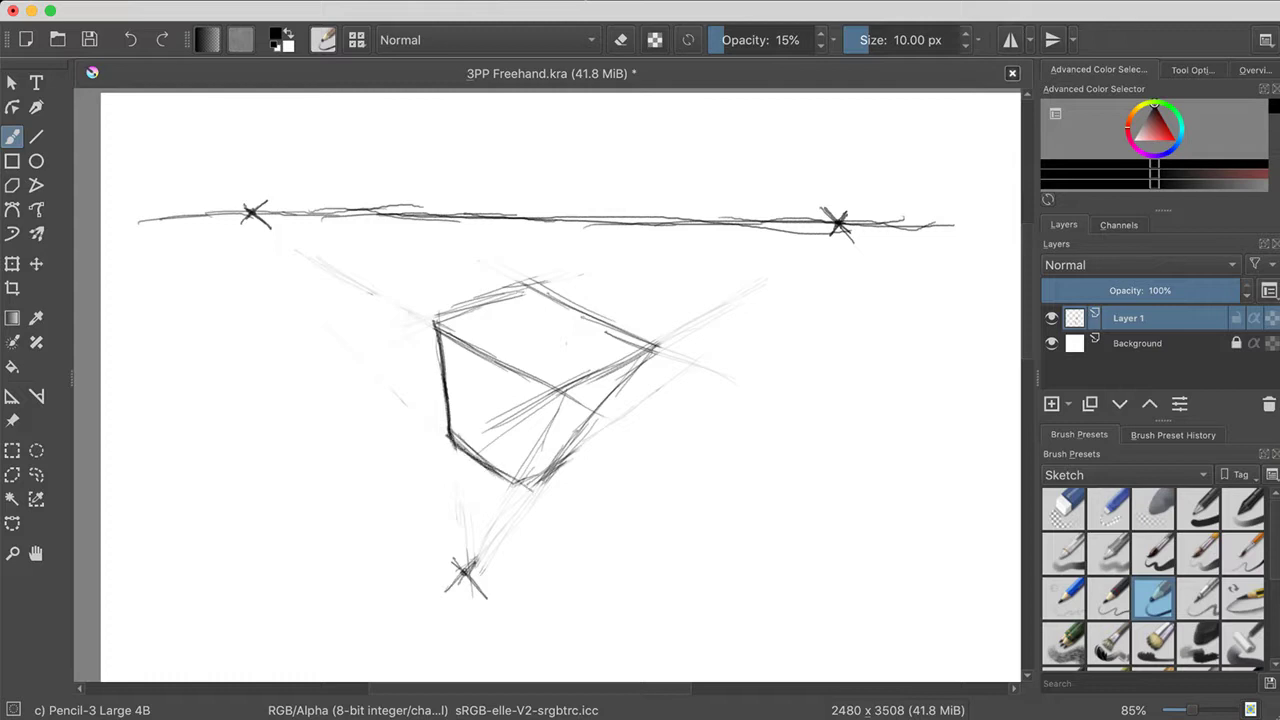
key(ctrl+z)
drag(450, 438, 521, 494)
drag(437, 322, 530, 386)
mouse_move(477, 349)
mouse_down()
mouse_move(558, 389)
mouse_move(552, 448)
mouse_up()
key(ctrl+z)
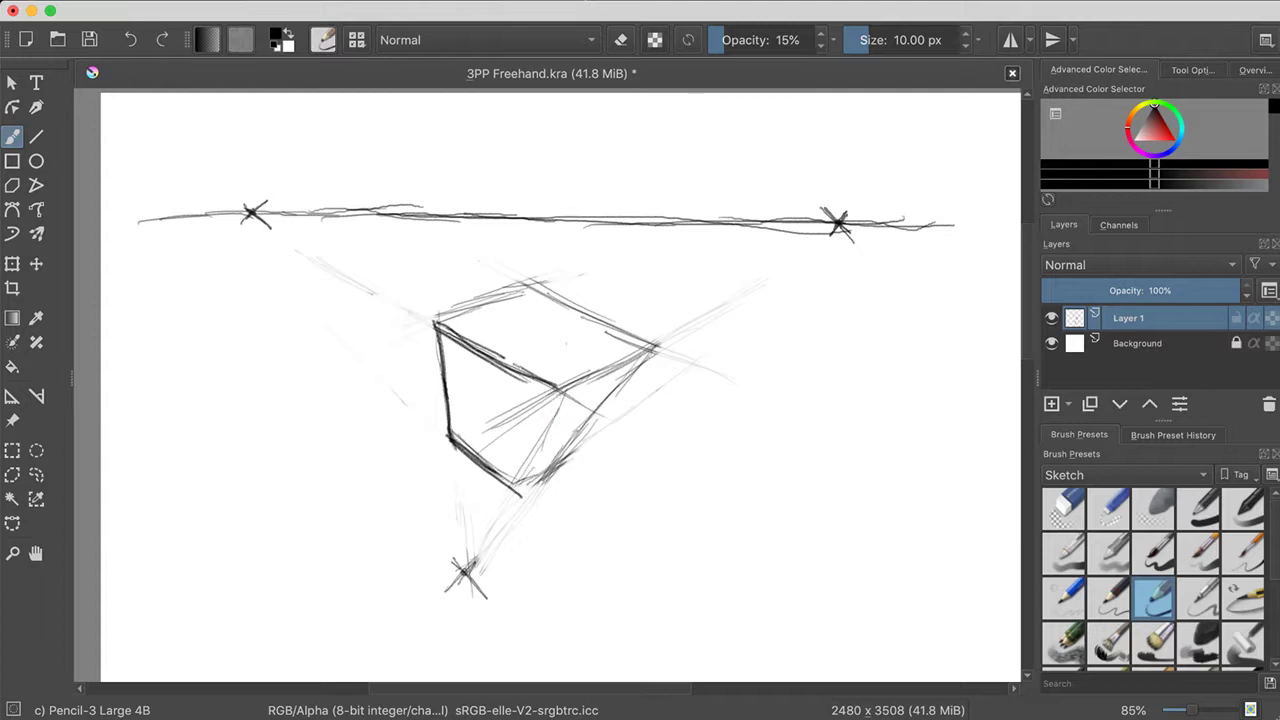
mouse_move(562, 384)
mouse_down()
mouse_move(540, 426)
mouse_move(552, 418)
mouse_move(547, 446)
mouse_up()
key(ctrl+z)
key(ctrl+z)
mouse_move(556, 384)
mouse_down()
mouse_move(572, 396)
mouse_move(514, 492)
mouse_move(566, 377)
mouse_move(518, 476)
mouse_move(564, 464)
mouse_up()
key(ctrl+z)
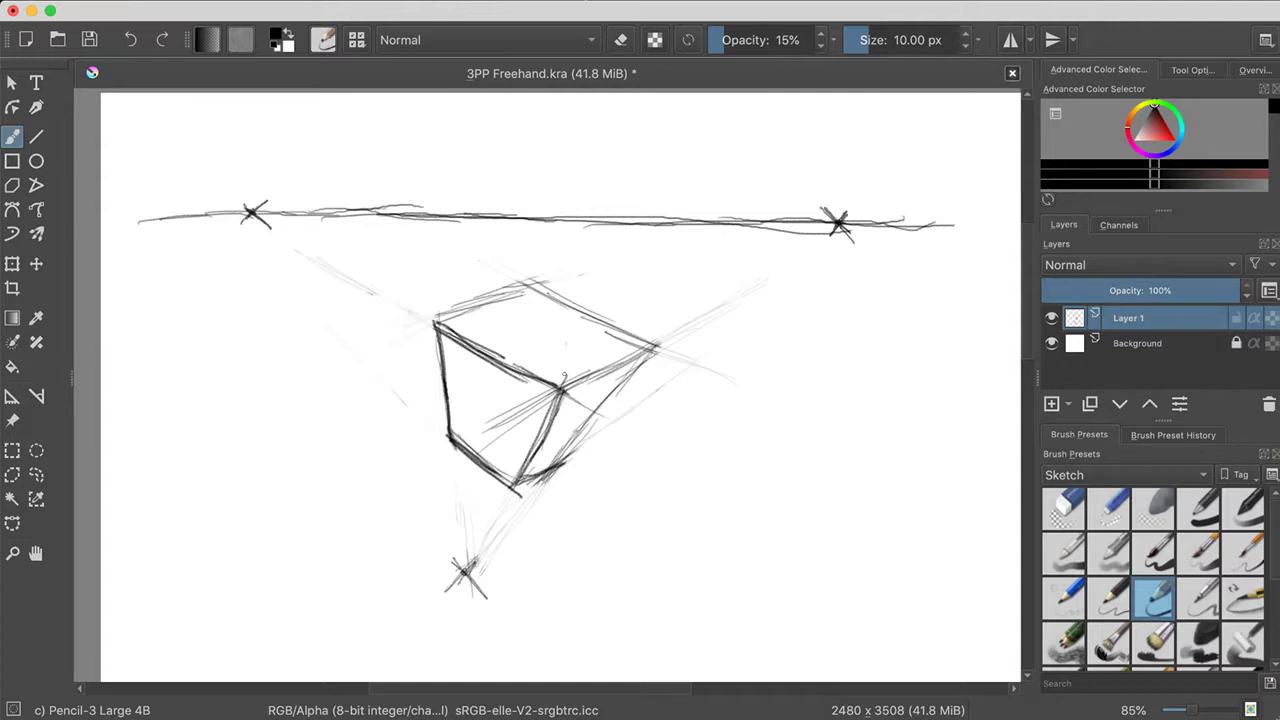
Darken the front-to-right, top-left, top-right and lower-right edges of the cube
drag(562, 388, 652, 354)
drag(568, 388, 658, 342)
drag(432, 324, 524, 278)
drag(432, 324, 534, 282)
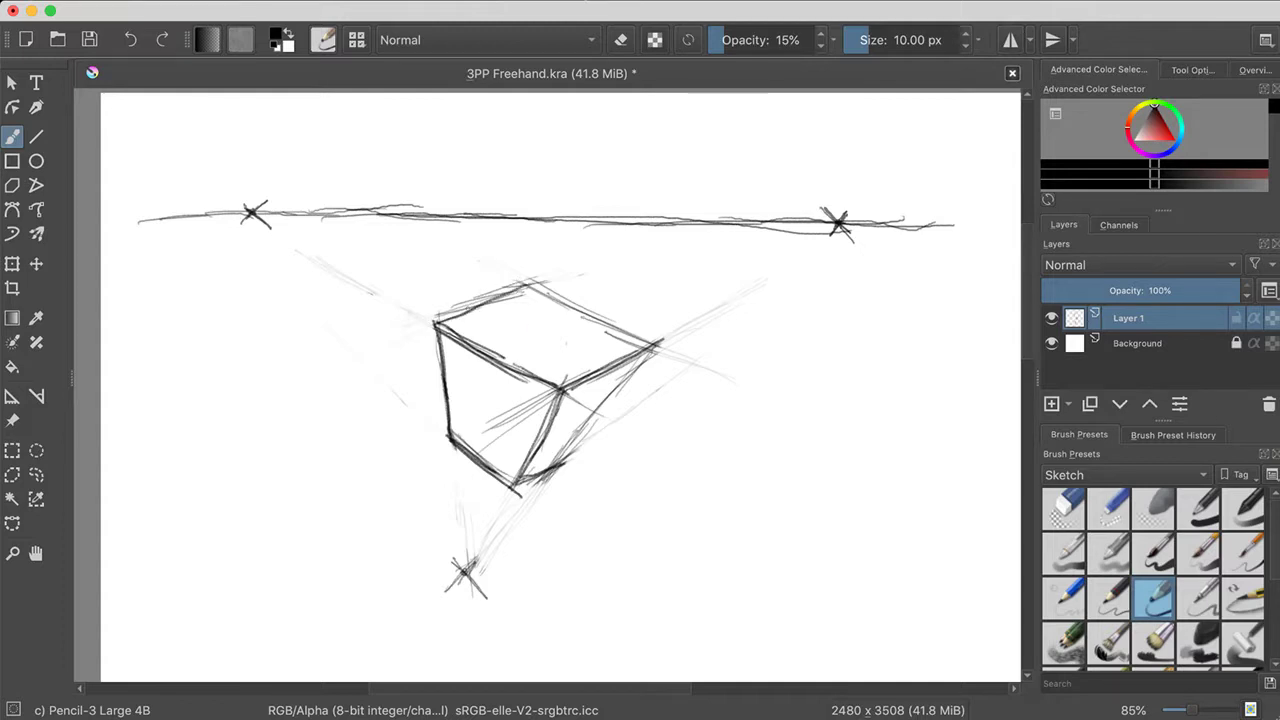
mouse_move(430, 330)
mouse_down()
mouse_move(548, 282)
mouse_move(612, 334)
mouse_up()
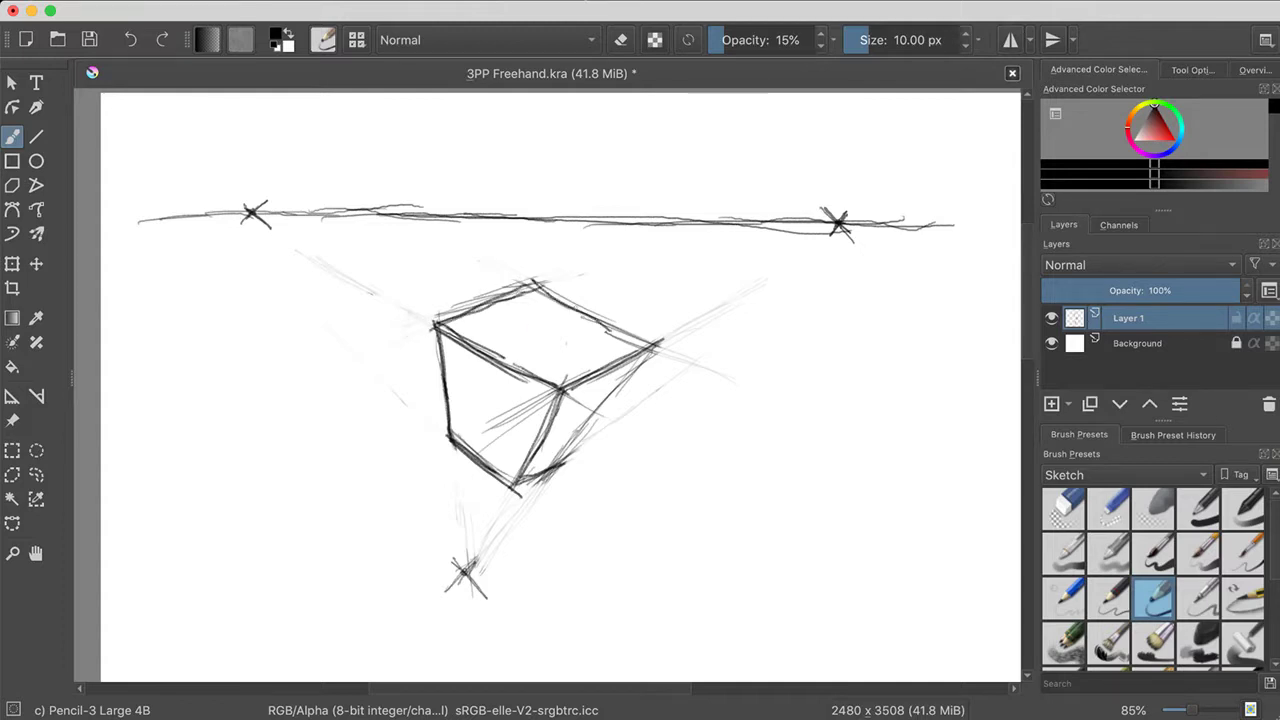
drag(552, 294, 634, 352)
drag(538, 284, 618, 334)
drag(538, 284, 668, 354)
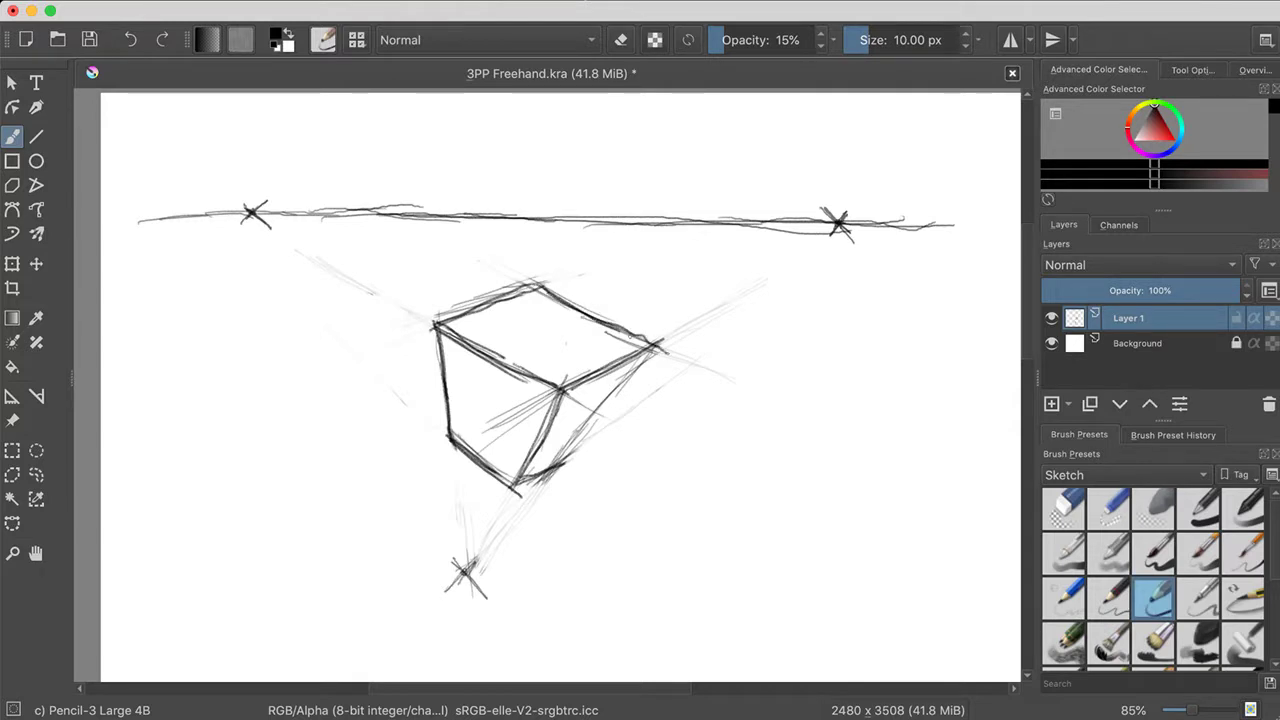
drag(562, 468, 608, 394)
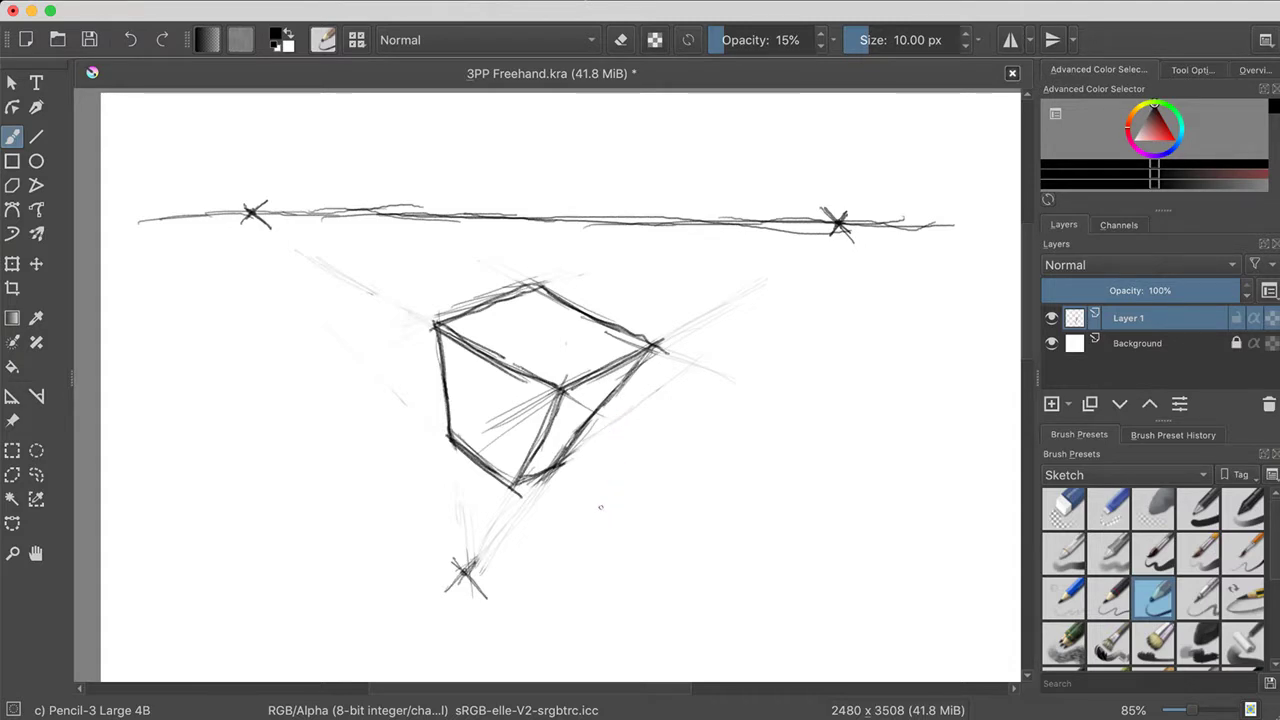
Erase the construction rays inside the cube and around its top vertex with Eraser Soft
click(1153, 508)
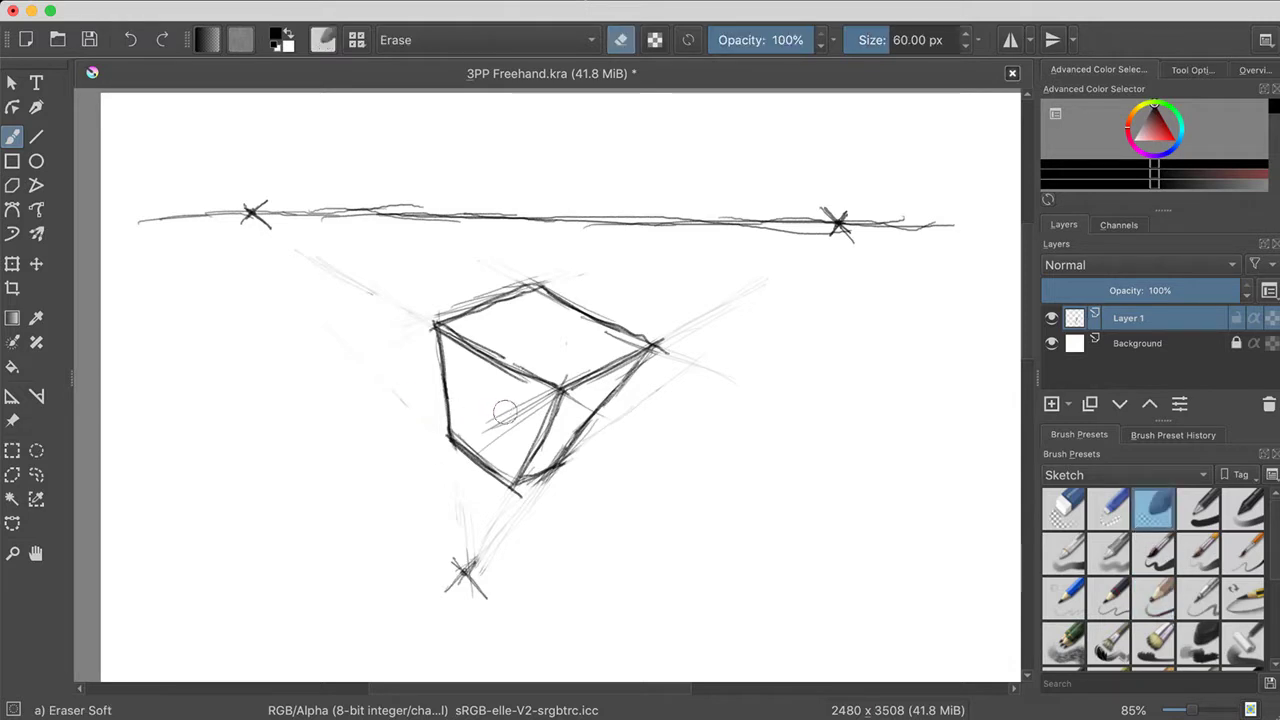
mouse_move(505, 412)
mouse_down()
mouse_move(488, 417)
mouse_move(501, 432)
mouse_move(538, 396)
mouse_move(489, 414)
mouse_move(494, 434)
mouse_move(514, 437)
mouse_move(588, 400)
mouse_move(572, 405)
mouse_move(585, 410)
mouse_up()
mouse_move(627, 447)
mouse_down()
mouse_move(637, 409)
mouse_move(600, 434)
mouse_move(609, 409)
mouse_move(602, 431)
mouse_up()
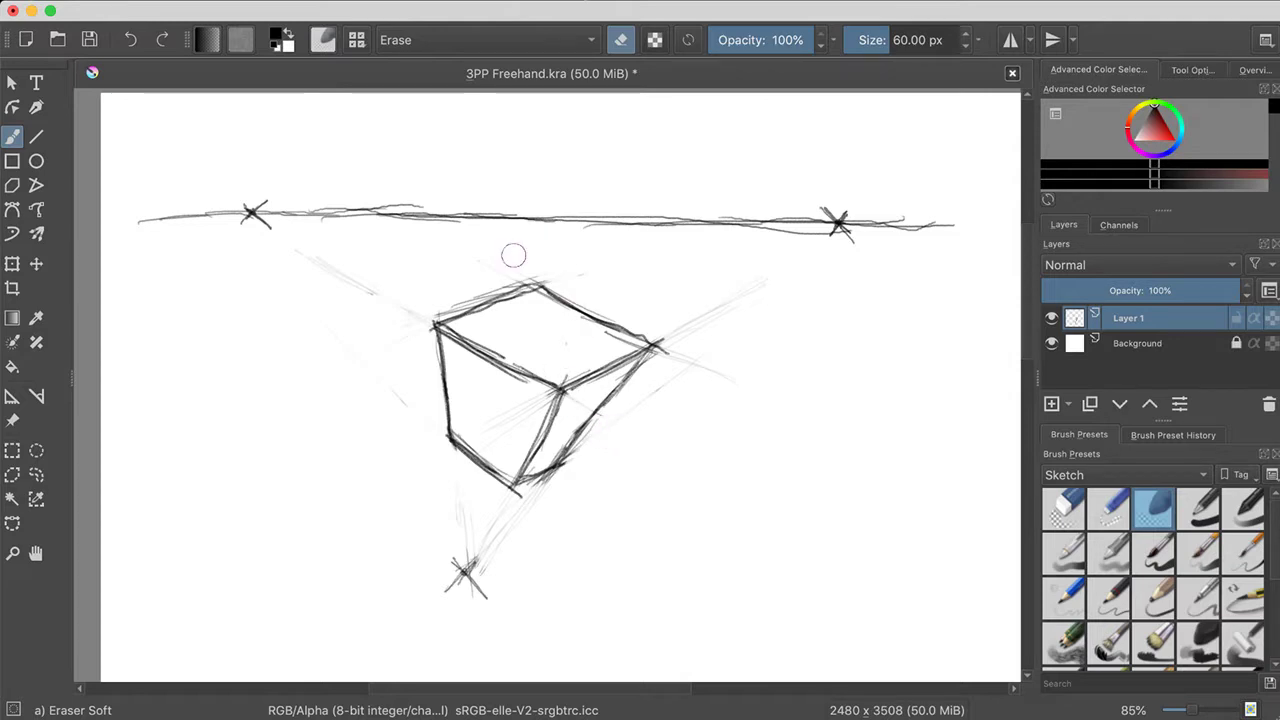
mouse_move(514, 252)
mouse_down()
mouse_move(498, 274)
mouse_move(513, 281)
mouse_up()
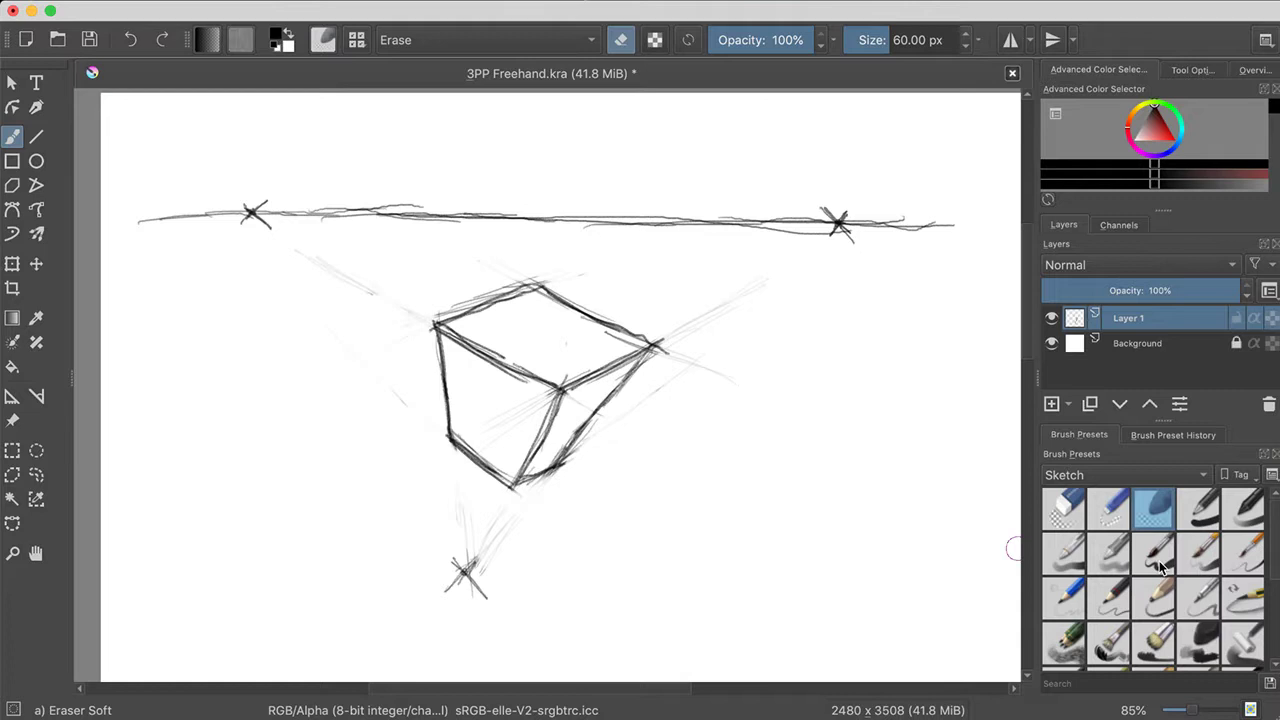
Try a thick 40 px Basic-5 Size outline on the cube's left edge, then undo it
click(1108, 598)
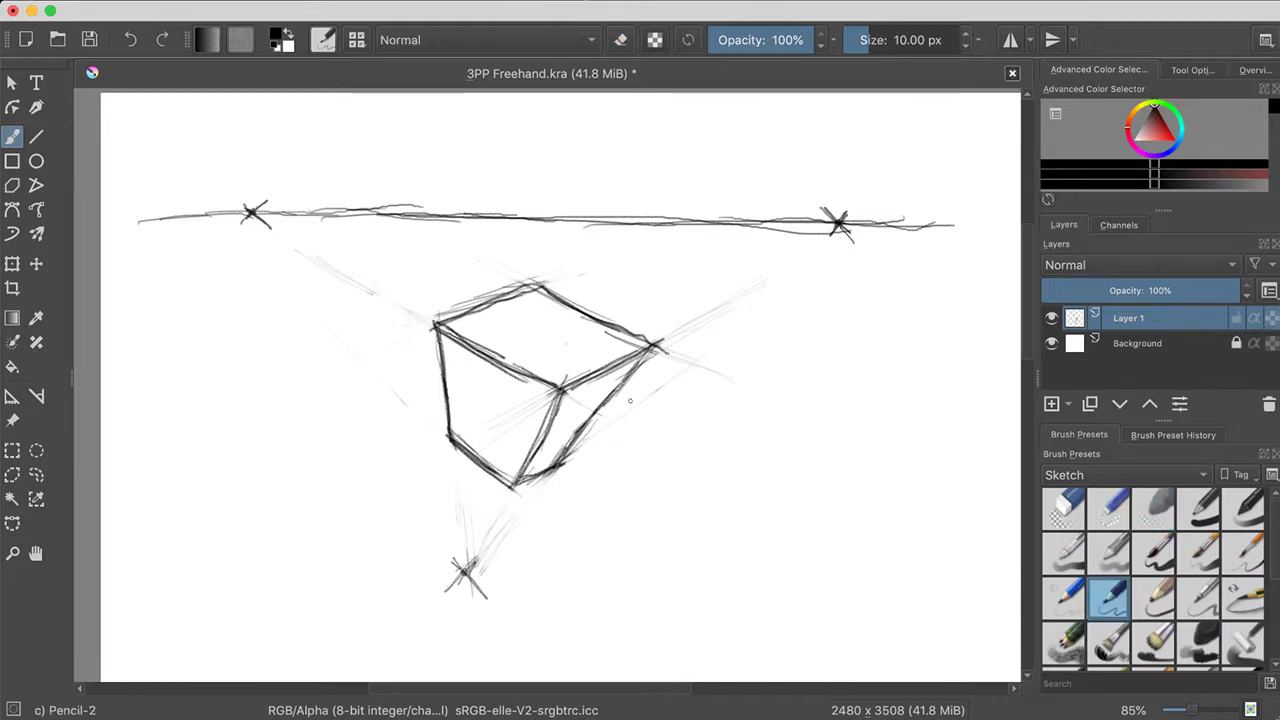
click(1153, 553)
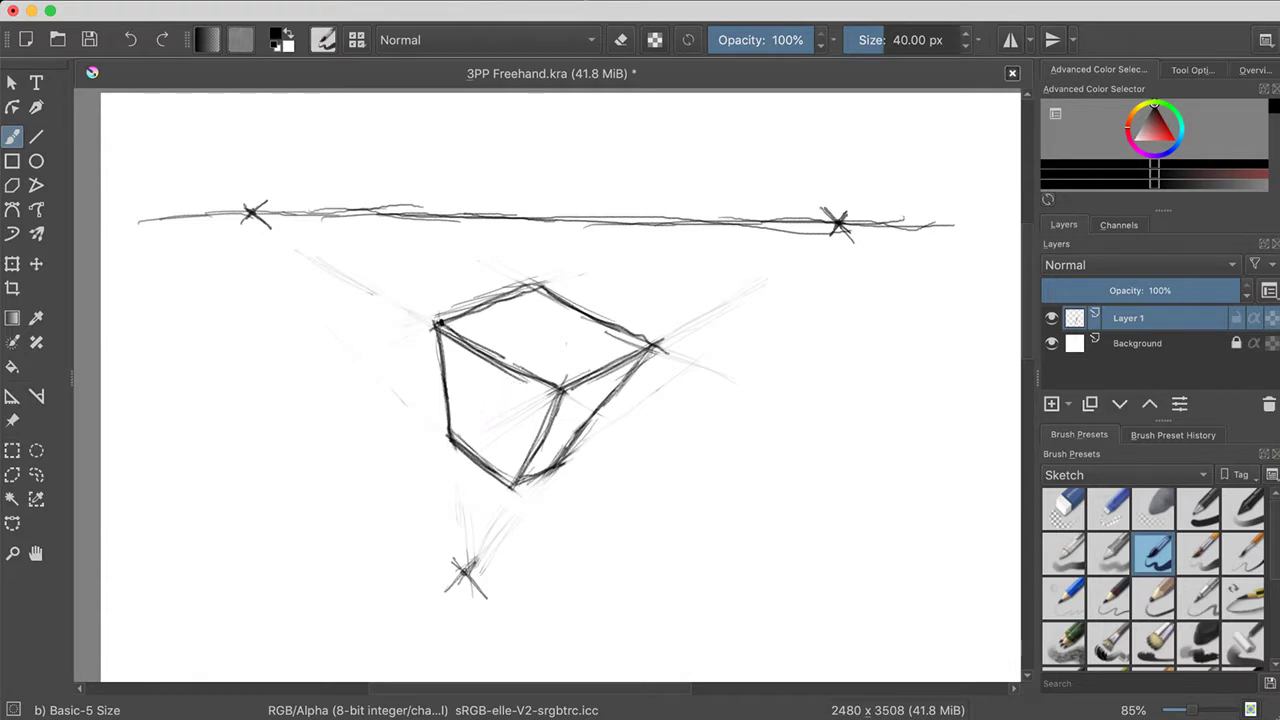
mouse_move(442, 325)
mouse_down()
mouse_move(446, 446)
mouse_move(518, 482)
mouse_up()
key(ctrl+z)
key(ctrl+z)
Zoom out to the blank lower page and switch back to the 10 px Pencil-2 preset
scroll(571, 394, down, 5)
scroll(569, 400, down, 3)
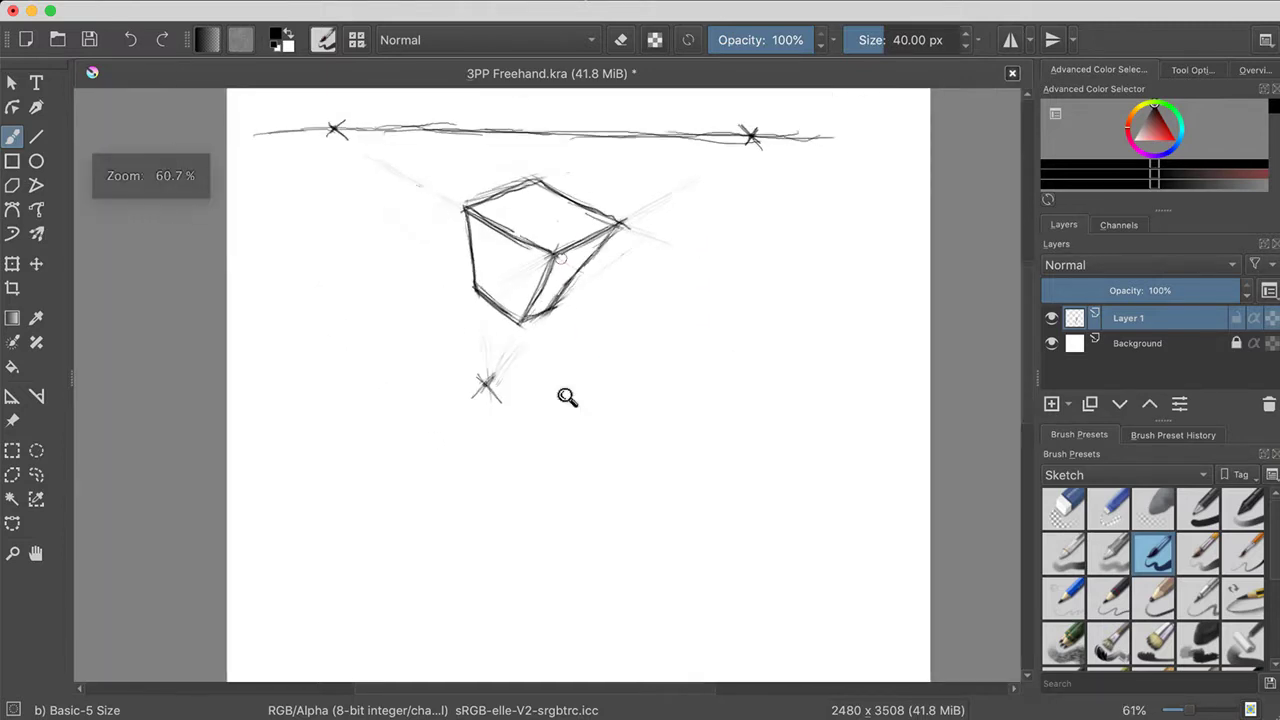
scroll(574, 403, down, 5)
scroll(571, 403, down, 3)
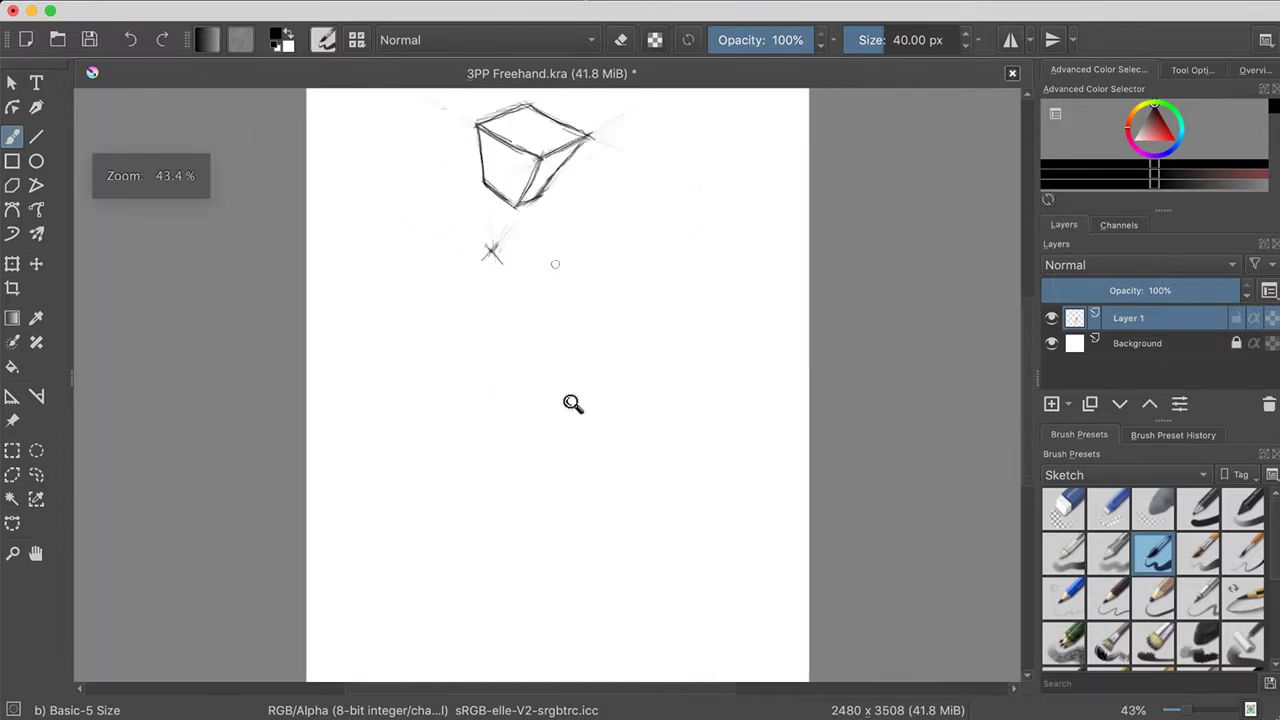
scroll(571, 403, up, 3)
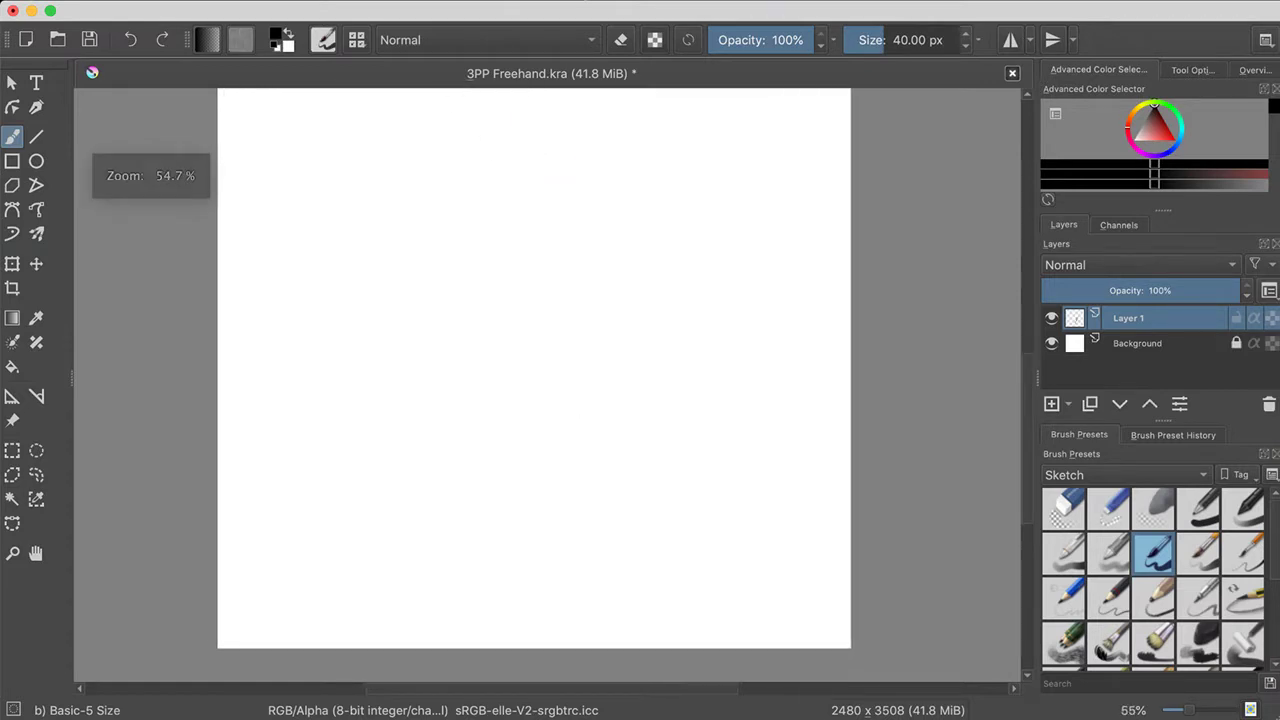
drag(523, 161, 520, 402)
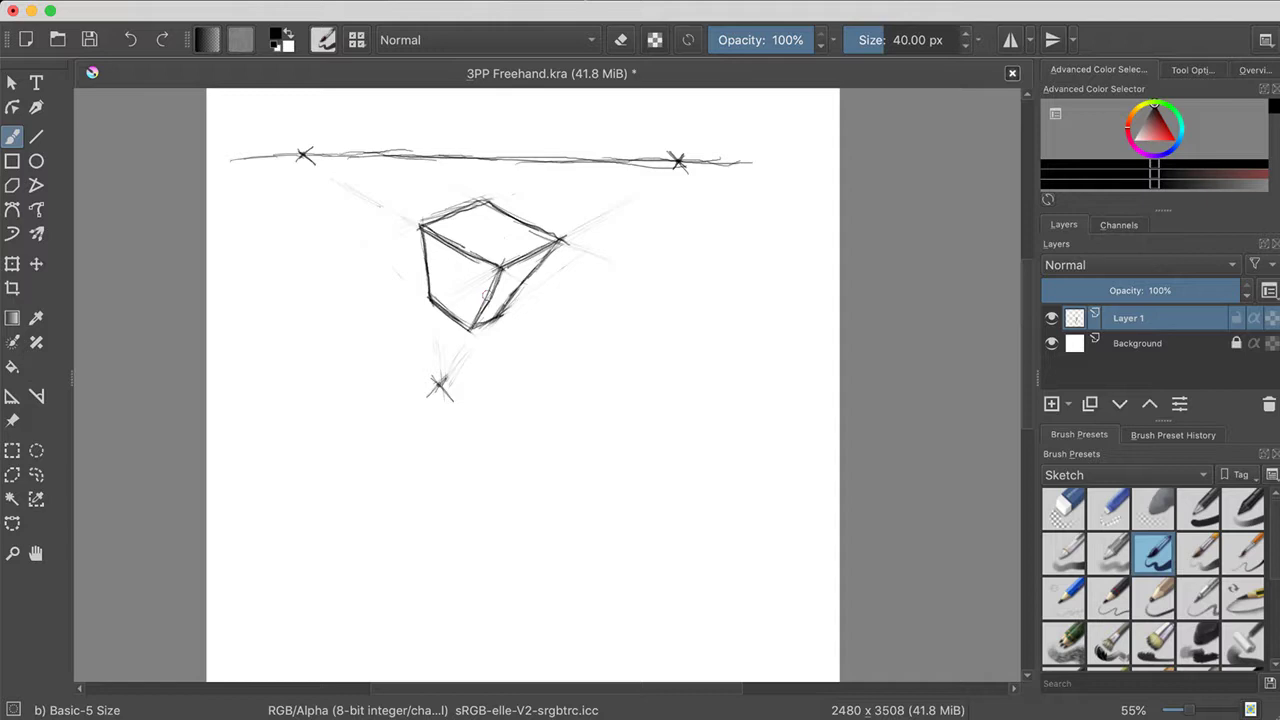
scroll(523, 385, down, 3)
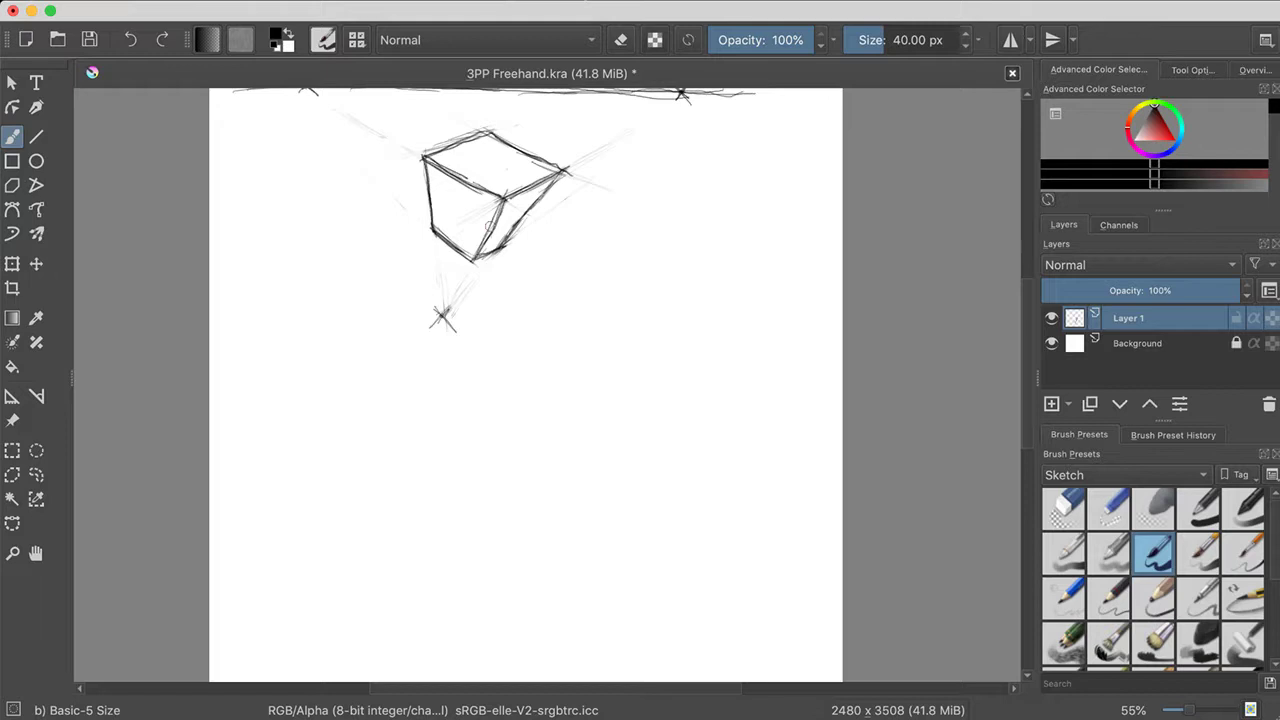
scroll(520, 385, down, 1)
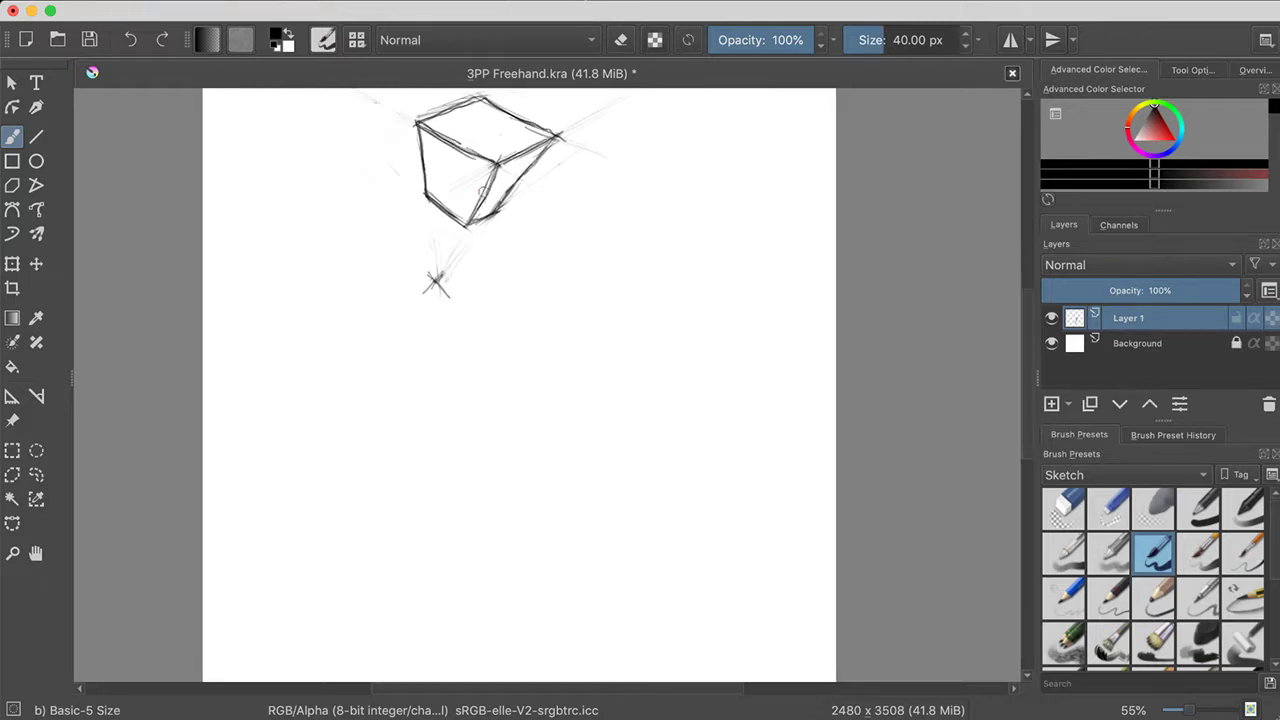
scroll(520, 385, down, 5)
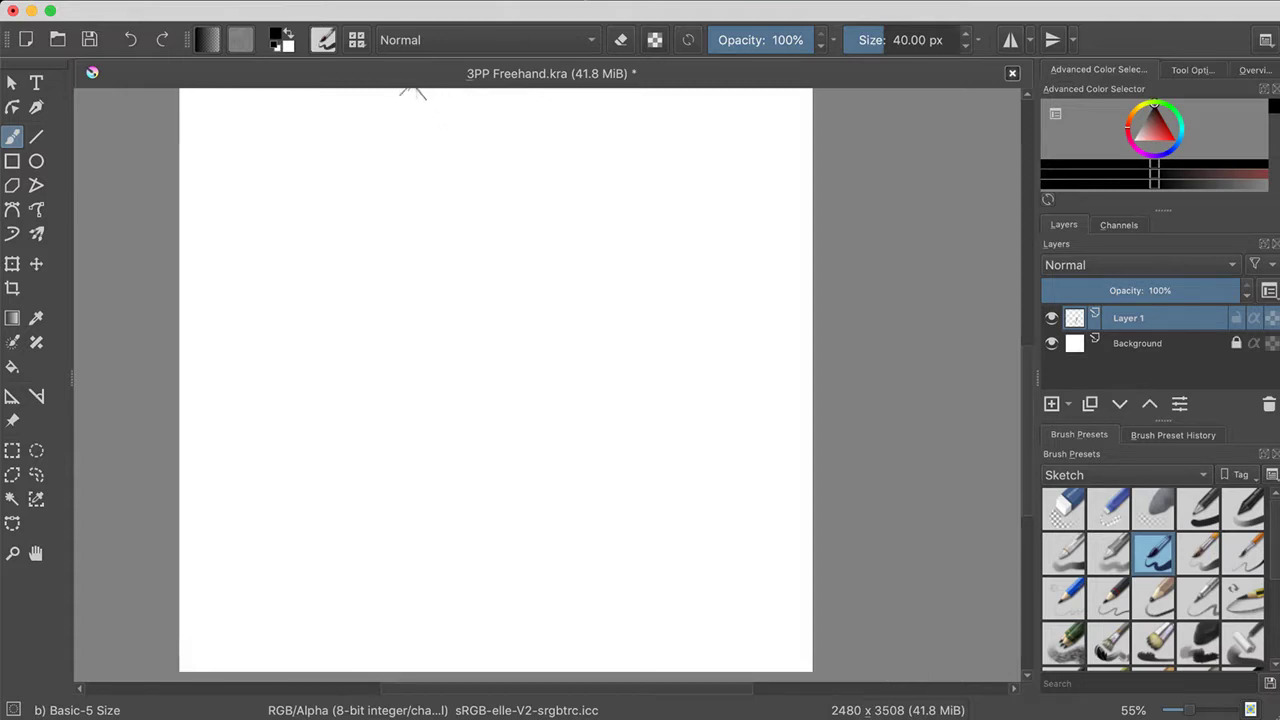
click(1110, 598)
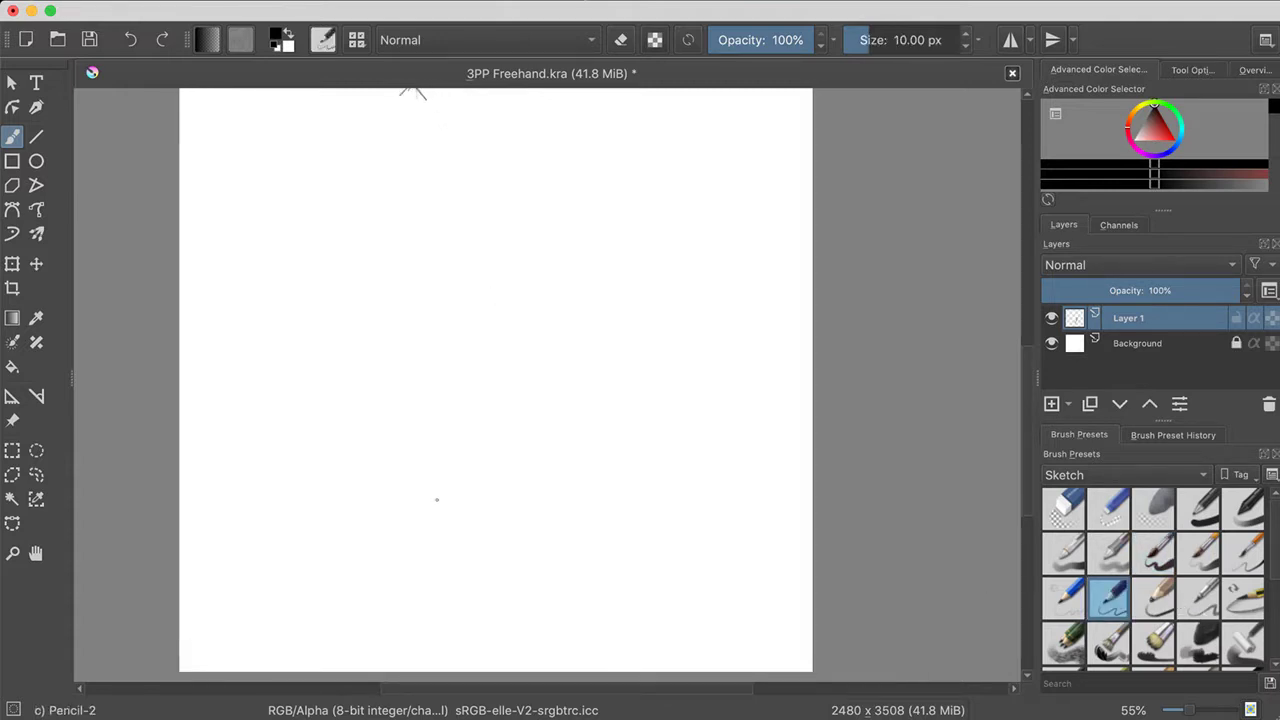
scroll(338, 502, up, 1)
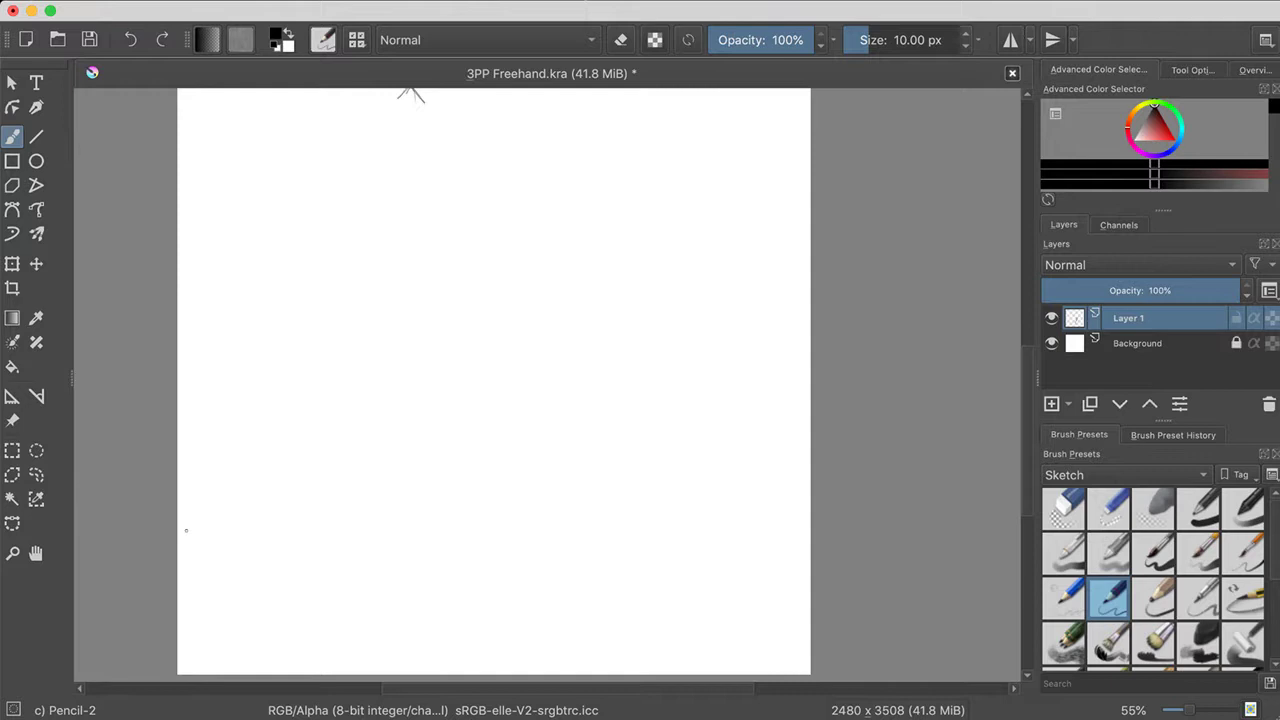
Sketch a new horizon line across the full page width near the bottom with Pencil-2
mouse_move(180, 540)
mouse_down()
mouse_move(270, 535)
mouse_move(183, 543)
mouse_move(318, 542)
mouse_move(225, 549)
mouse_move(308, 553)
mouse_move(247, 562)
mouse_move(344, 551)
mouse_up()
drag(232, 540, 428, 543)
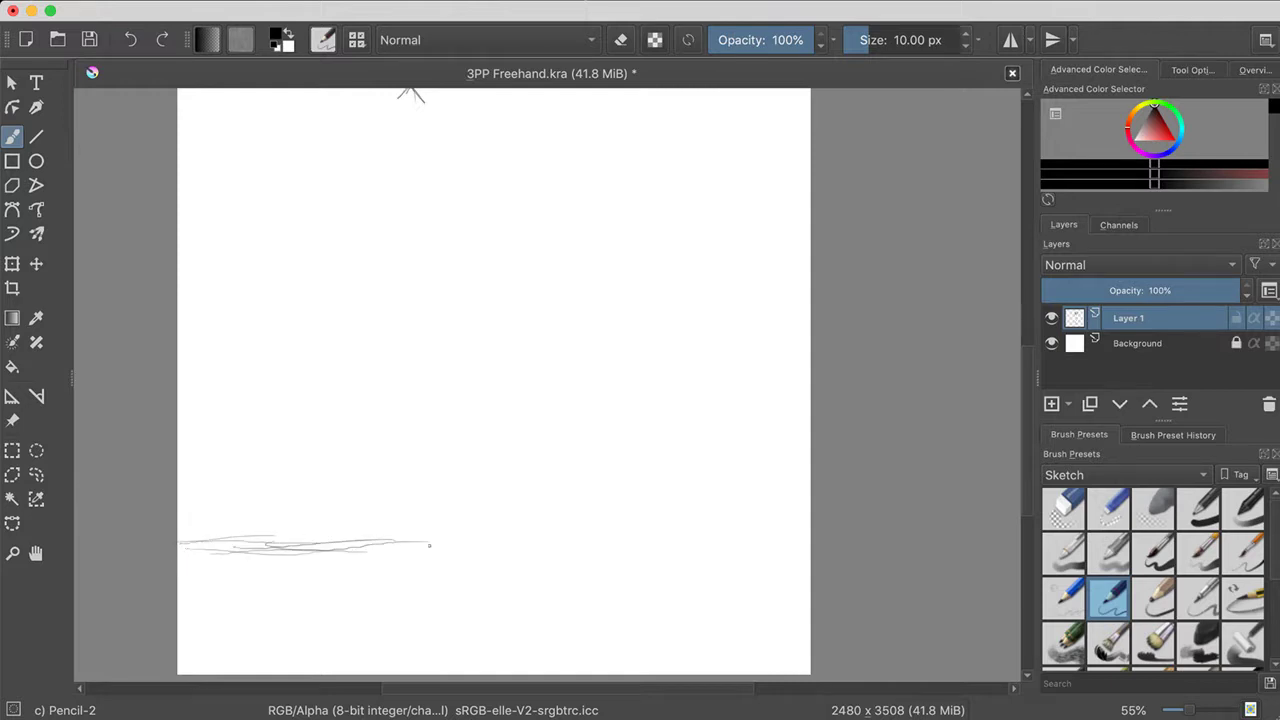
drag(320, 556, 547, 555)
mouse_move(392, 548)
mouse_down()
mouse_move(600, 523)
mouse_move(654, 537)
mouse_up()
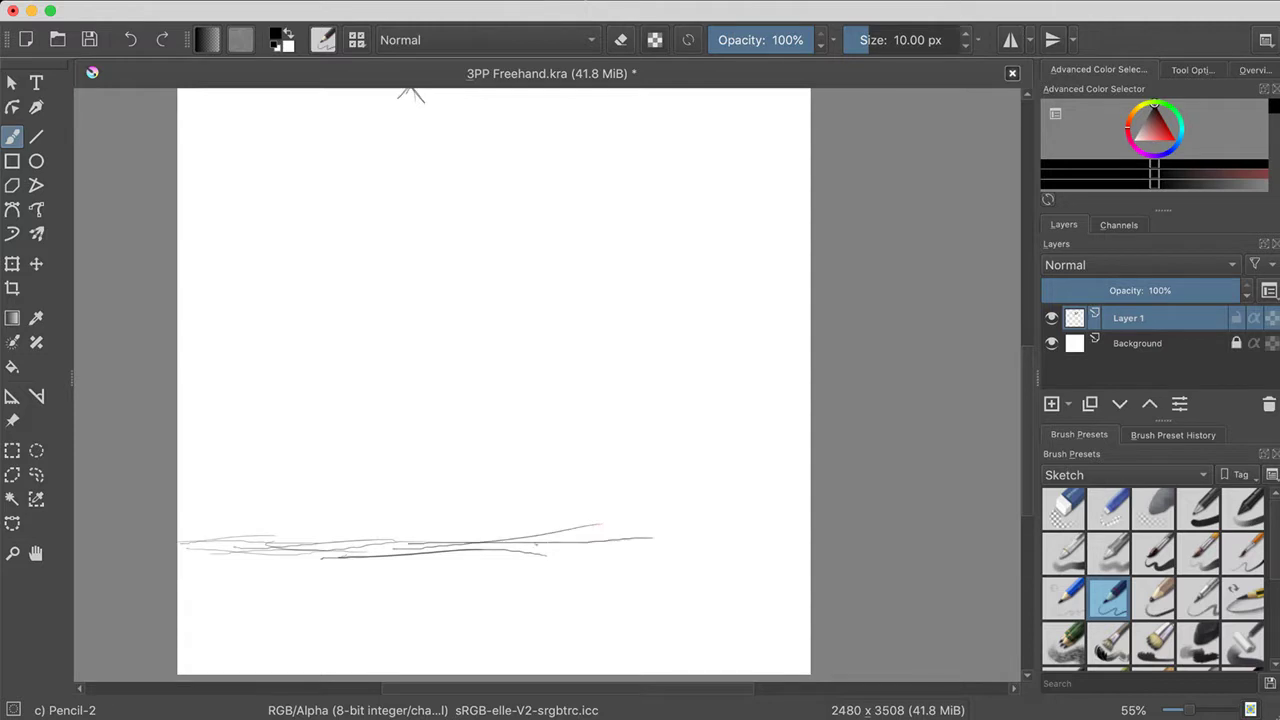
drag(460, 556, 700, 554)
drag(510, 546, 728, 544)
drag(572, 549, 770, 562)
drag(624, 548, 800, 541)
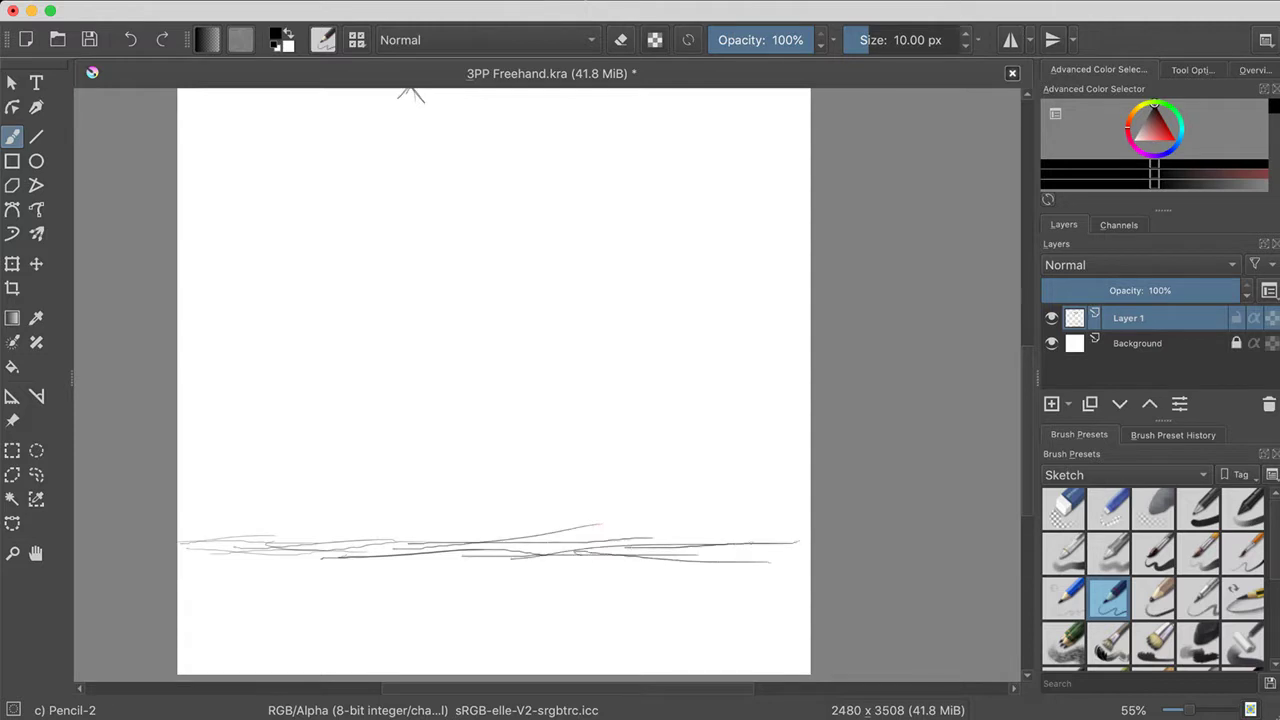
drag(682, 547, 810, 557)
drag(468, 545, 176, 542)
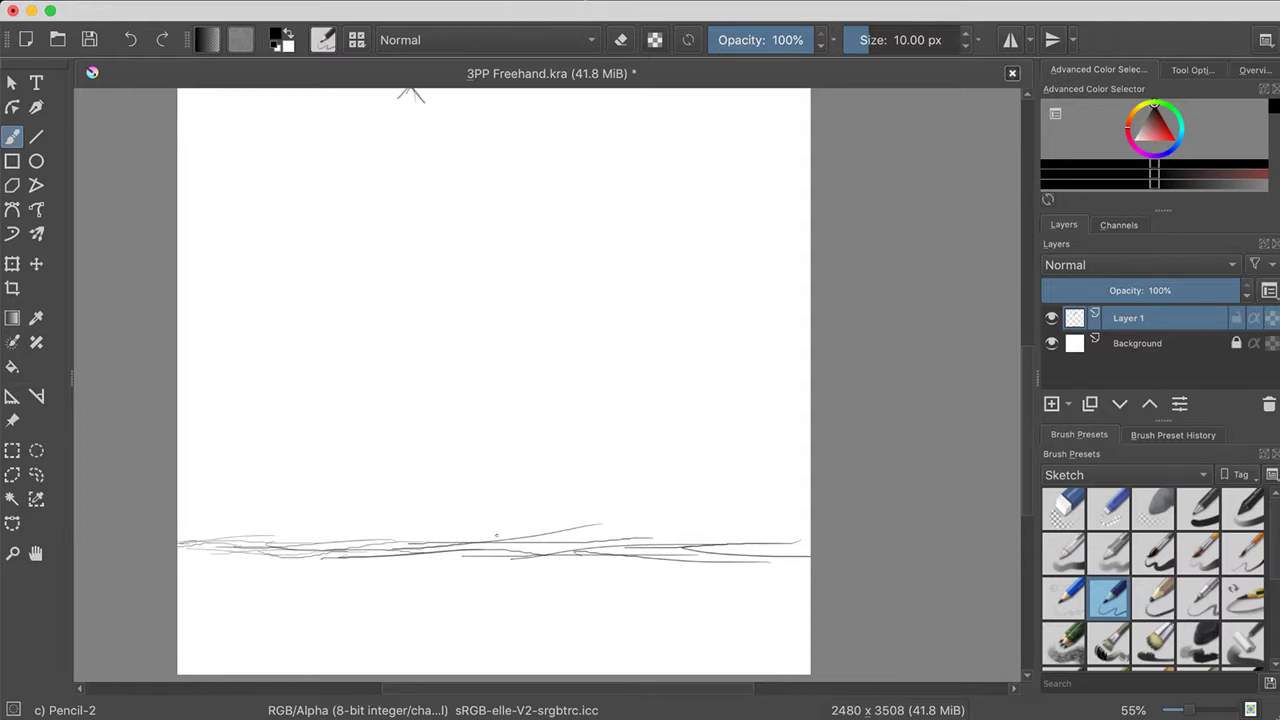
Thicken the horizon's right half, undoing two stray strokes, and begin the left vanishing-point X
drag(496, 535, 652, 524)
mouse_move(574, 547)
mouse_down()
mouse_move(536, 544)
mouse_move(608, 538)
mouse_up()
key(ctrl+z)
key(ctrl+z)
drag(504, 546, 654, 536)
drag(546, 550, 692, 560)
drag(590, 548, 746, 556)
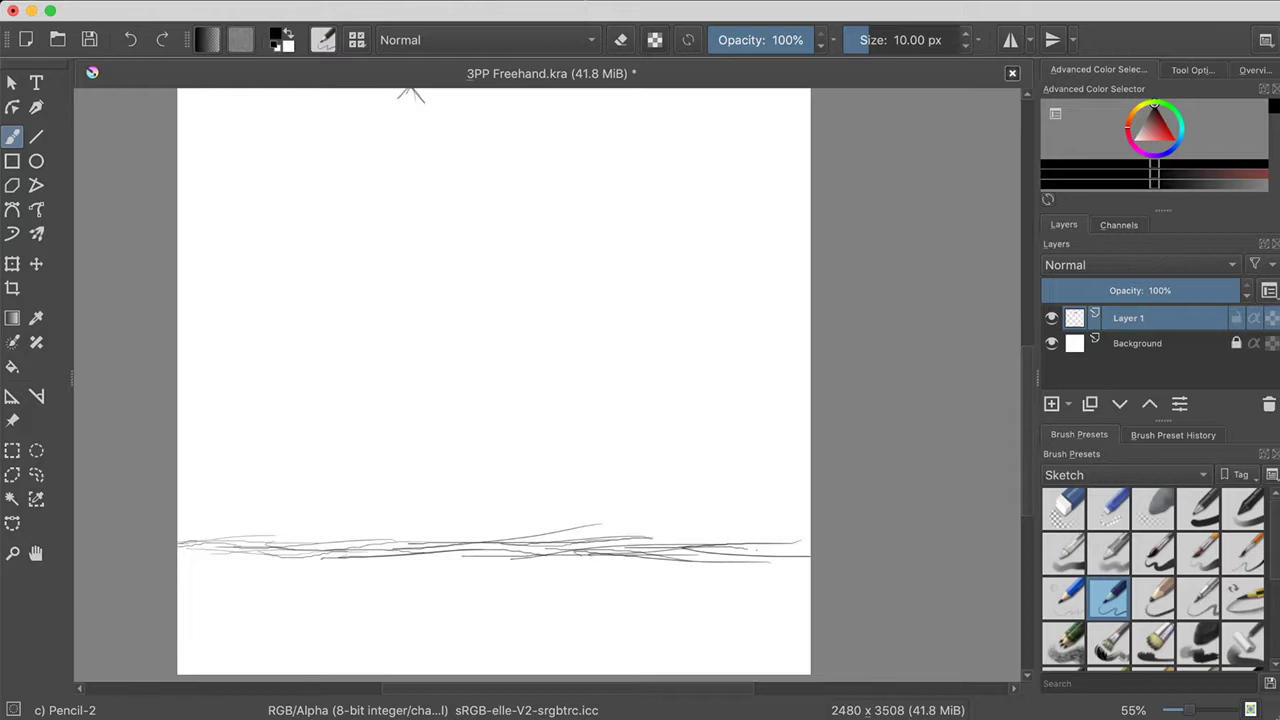
mouse_move(662, 550)
mouse_down()
mouse_move(810, 534)
mouse_move(750, 559)
mouse_up()
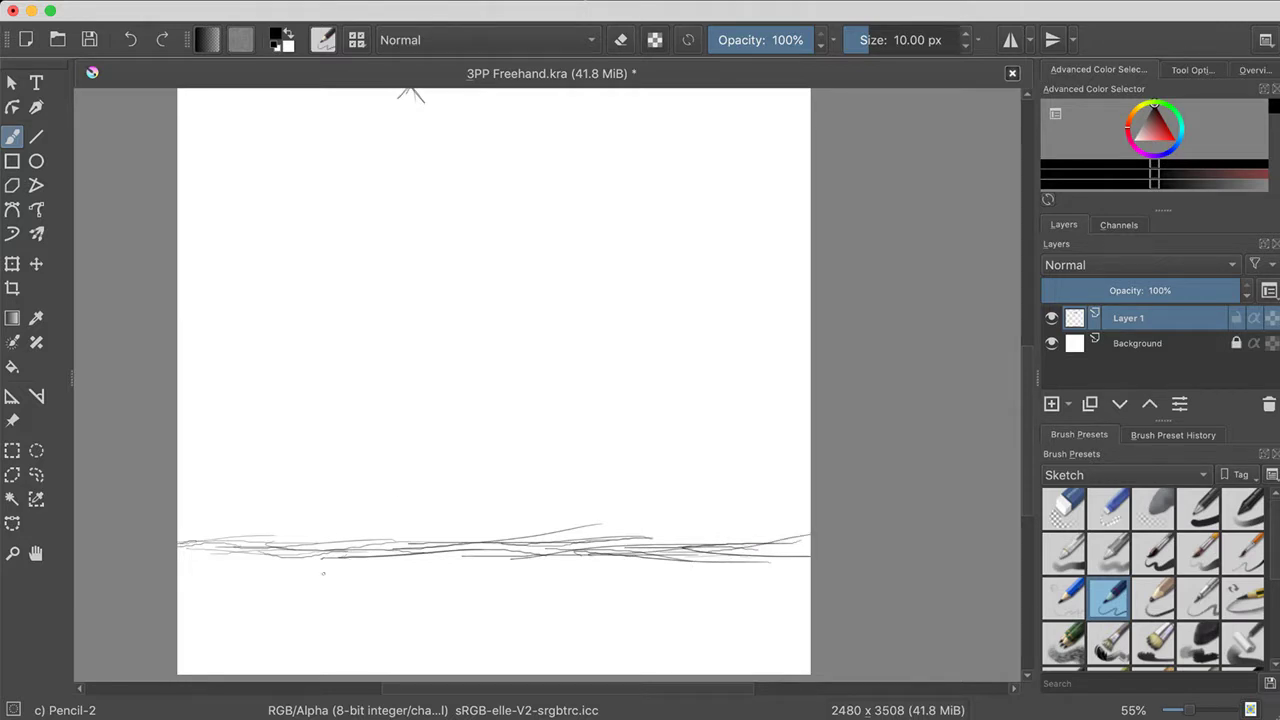
mouse_move(308, 552)
mouse_down()
mouse_move(346, 528)
mouse_move(299, 563)
mouse_move(343, 562)
mouse_move(334, 556)
mouse_up()
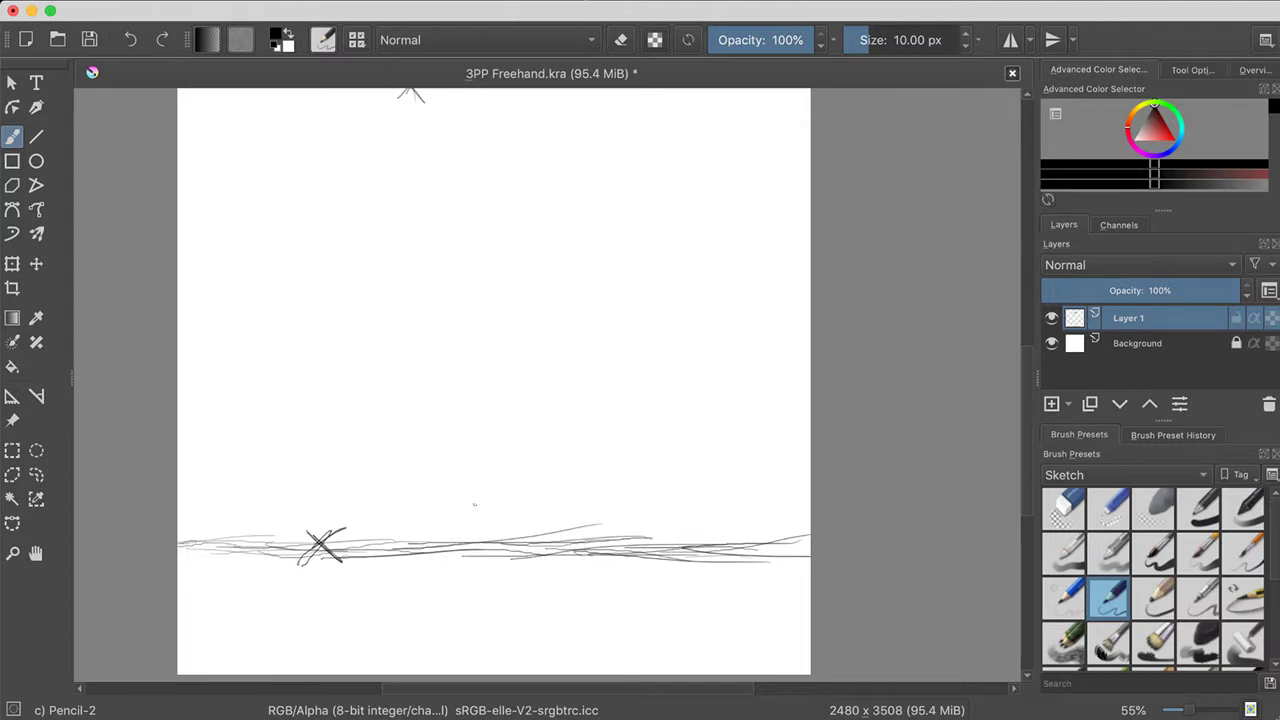
Mark the right vanishing point with an X near the horizon's right end, then pan slightly
mouse_move(740, 533)
mouse_down()
mouse_move(713, 582)
mouse_move(746, 575)
mouse_up()
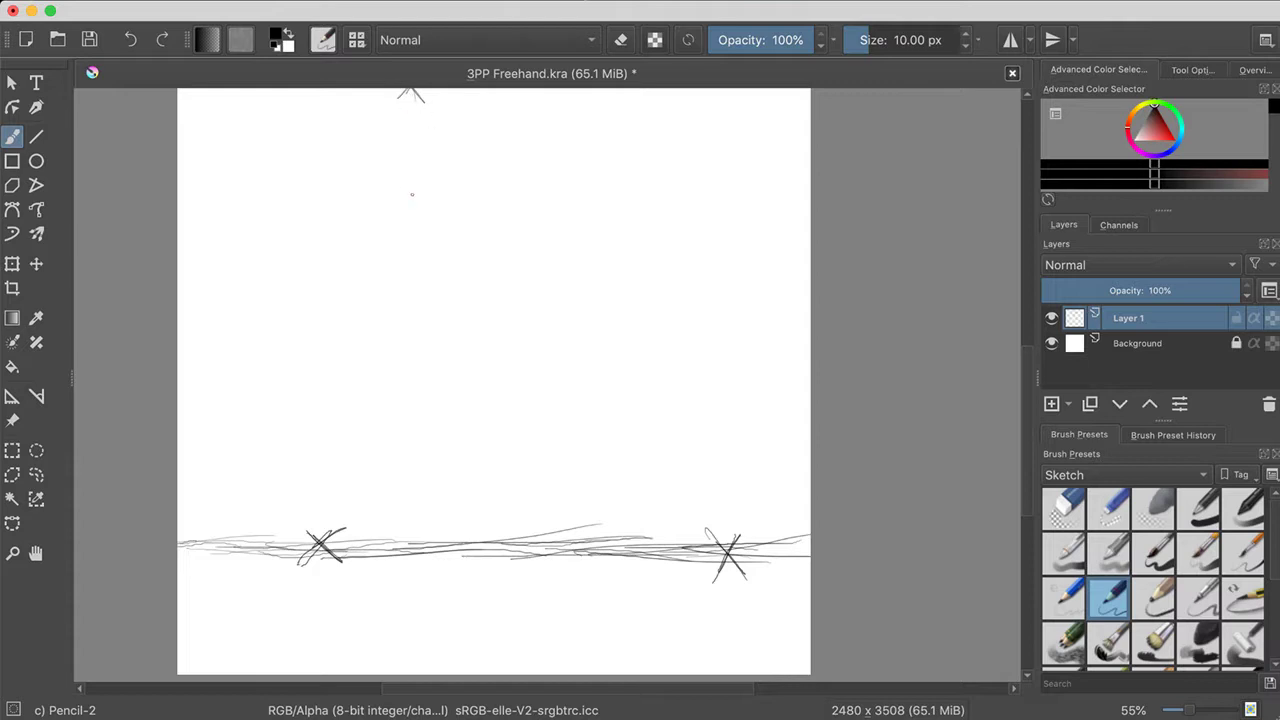
drag(410, 180, 410, 201)
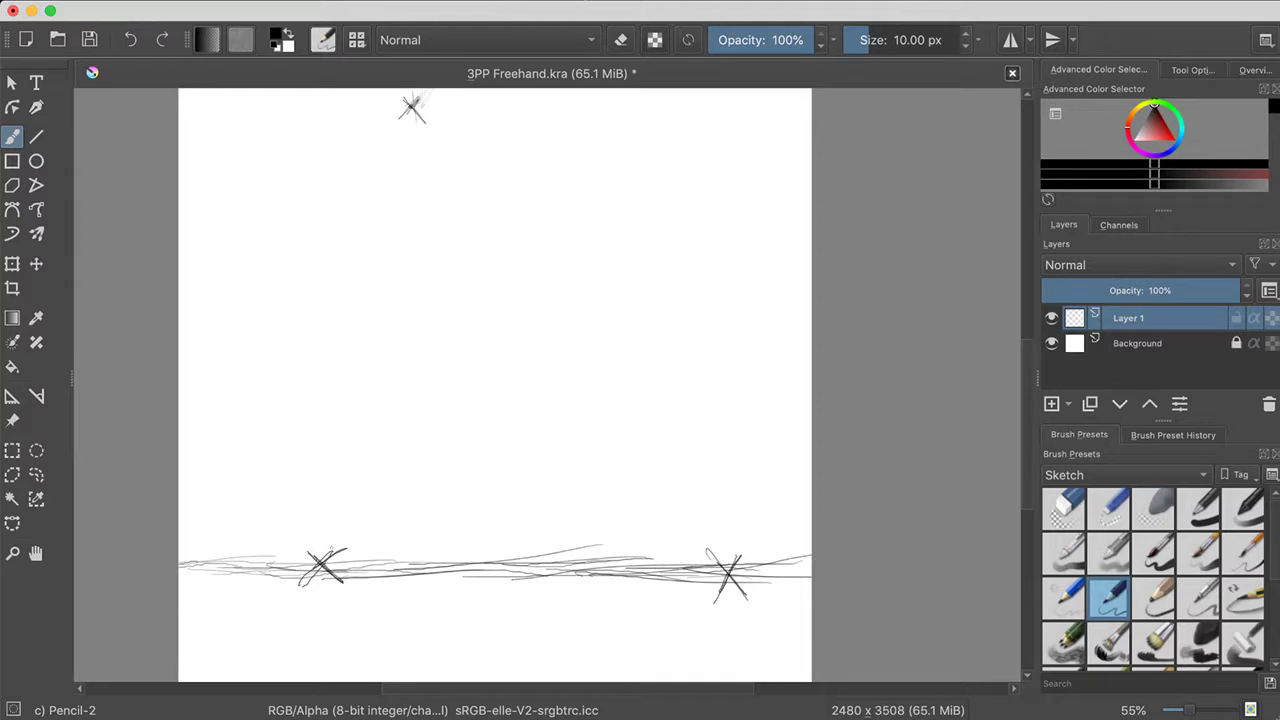
drag(332, 548, 445, 476)
drag(360, 524, 546, 432)
drag(408, 496, 592, 400)
drag(504, 448, 690, 362)
drag(578, 408, 688, 366)
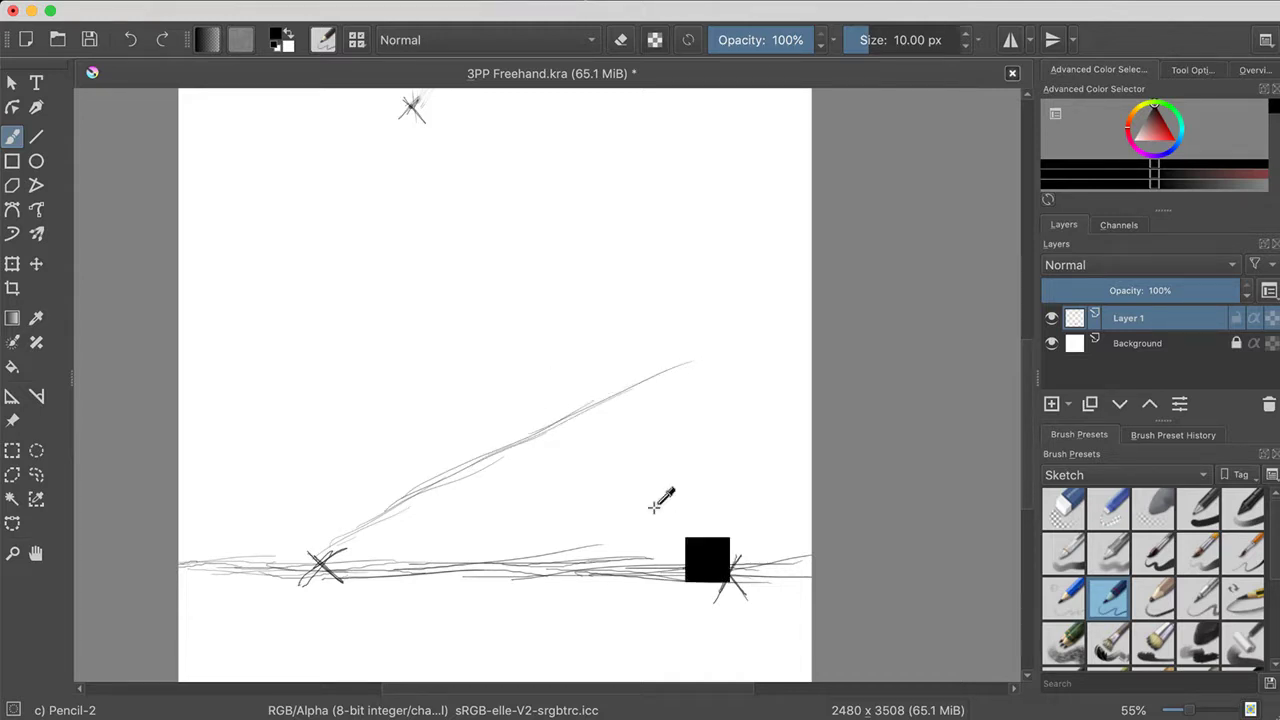
key(ctrl+z)
key(ctrl+z)
key(ctrl+z)
key(ctrl+z)
key(ctrl+z)
key(ctrl+z)
key(ctrl+z)
key(ctrl+z)
key(ctrl+z)
key(ctrl+z)
key(ctrl+z)
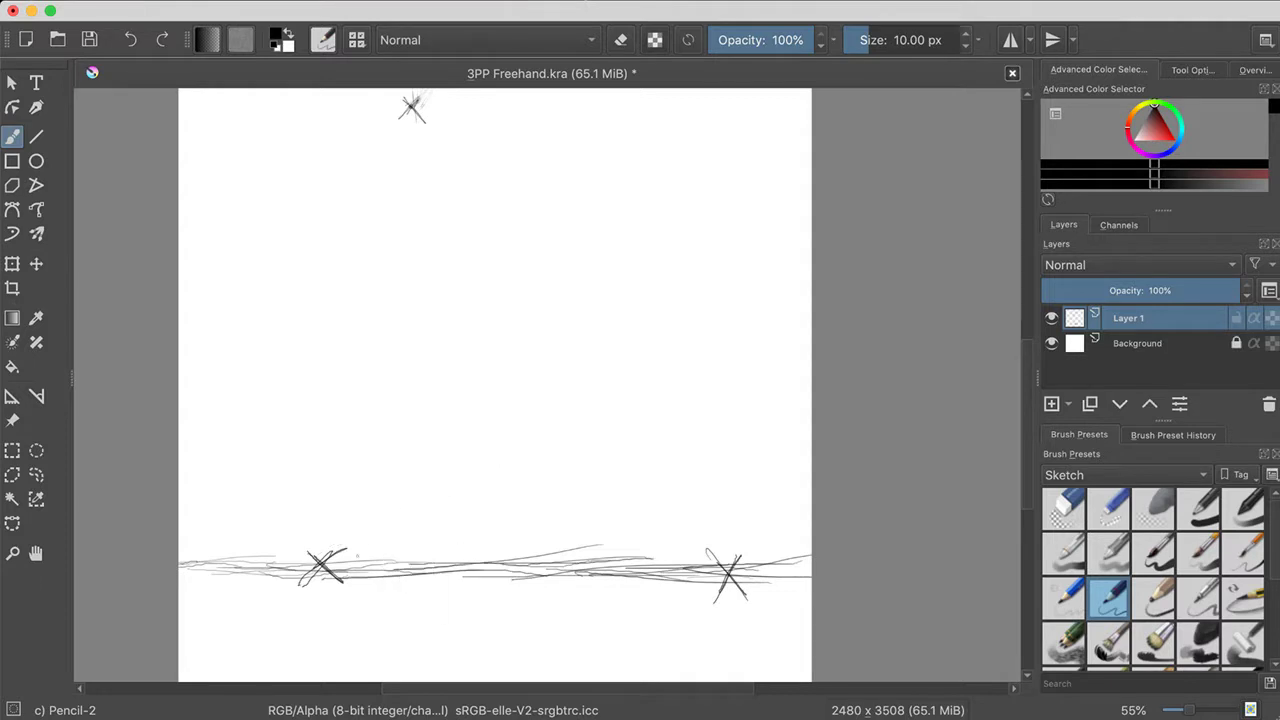
drag(318, 554, 426, 332)
mouse_move(397, 374)
mouse_down()
mouse_move(485, 147)
mouse_move(461, 222)
mouse_move(512, 115)
mouse_up()
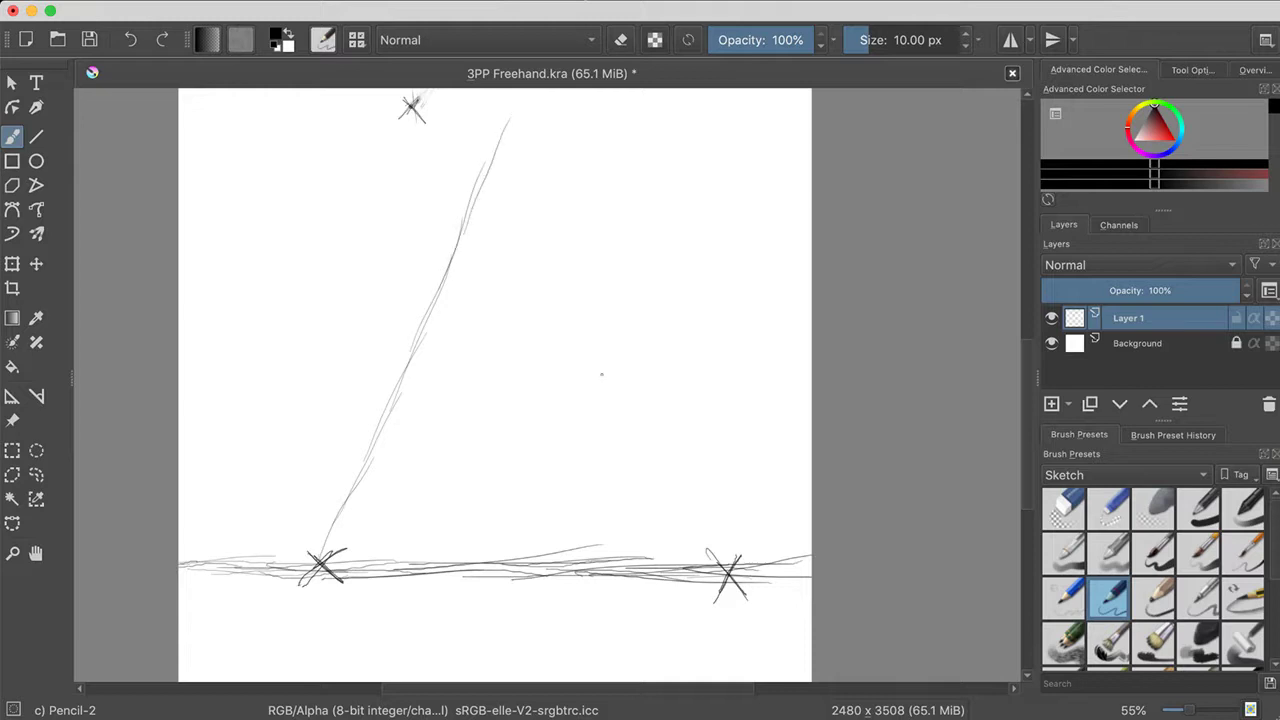
drag(716, 549, 642, 486)
key(ctrl+z)
drag(716, 552, 604, 372)
mouse_move(646, 414)
mouse_down()
mouse_move(577, 301)
mouse_move(497, 226)
mouse_up()
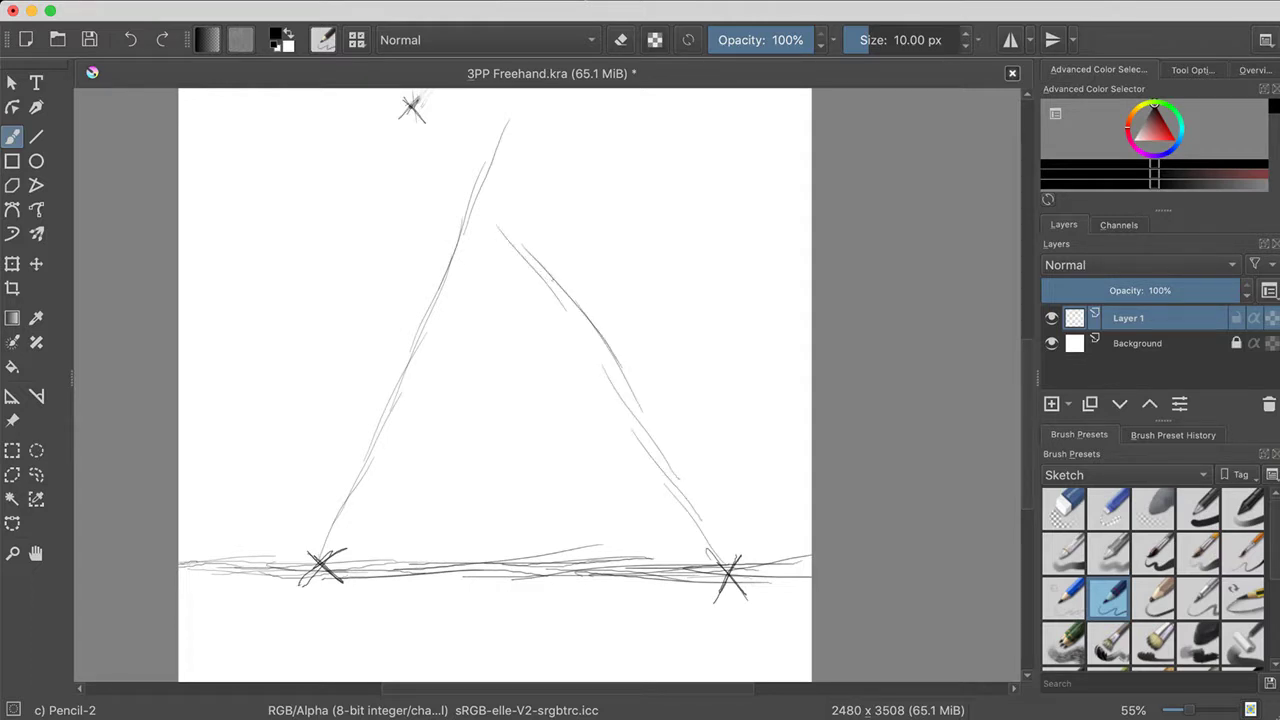
drag(554, 282, 468, 190)
drag(514, 226, 460, 160)
key(ctrl+z)
key(ctrl+z)
key(ctrl+z)
key(ctrl+z)
key(ctrl+z)
key(ctrl+z)
key(ctrl+z)
key(ctrl+z)
key(ctrl+z)
key(ctrl+z)
key(ctrl+z)
key(ctrl+z)
key(ctrl+z)
key(ctrl+z)
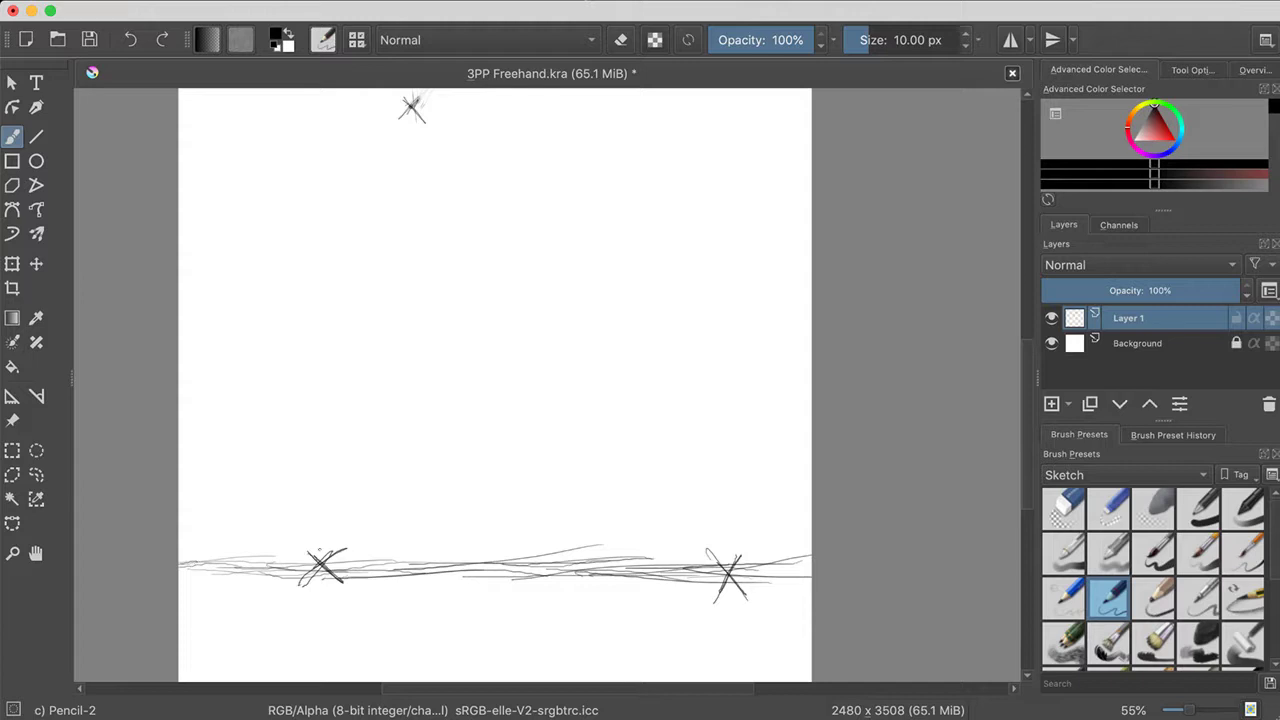
drag(316, 562, 444, 462)
drag(392, 504, 540, 390)
drag(460, 440, 572, 358)
drag(498, 408, 616, 324)
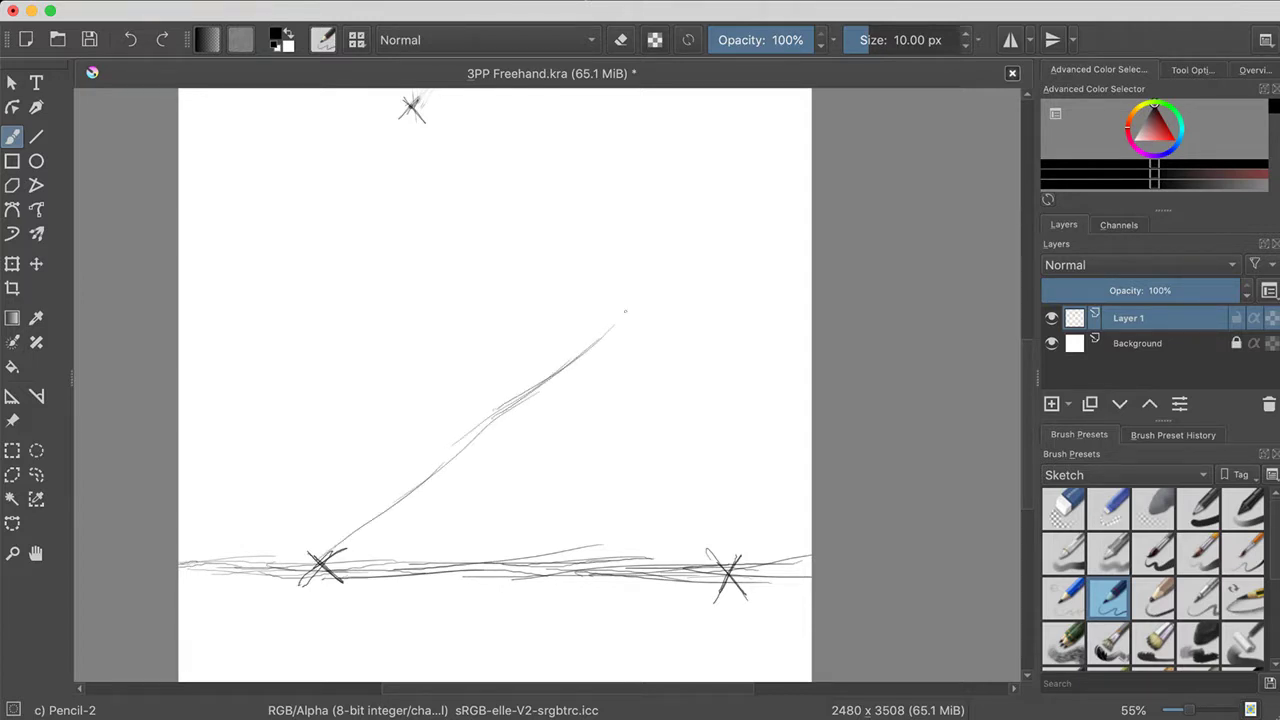
drag(534, 396, 640, 308)
drag(726, 564, 658, 470)
drag(706, 534, 597, 398)
drag(658, 470, 586, 364)
drag(624, 434, 554, 334)
drag(590, 394, 516, 283)
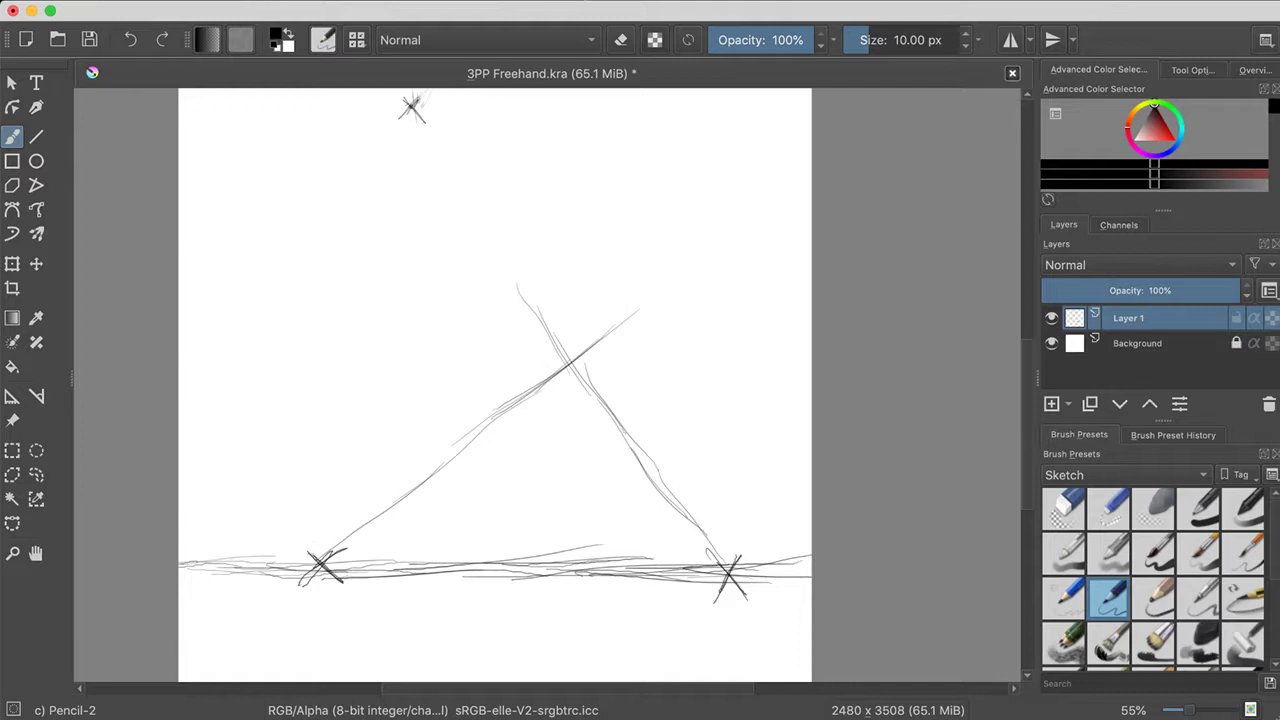
drag(308, 552, 380, 437)
drag(310, 550, 394, 410)
drag(330, 502, 414, 366)
drag(358, 440, 446, 318)
drag(376, 420, 434, 324)
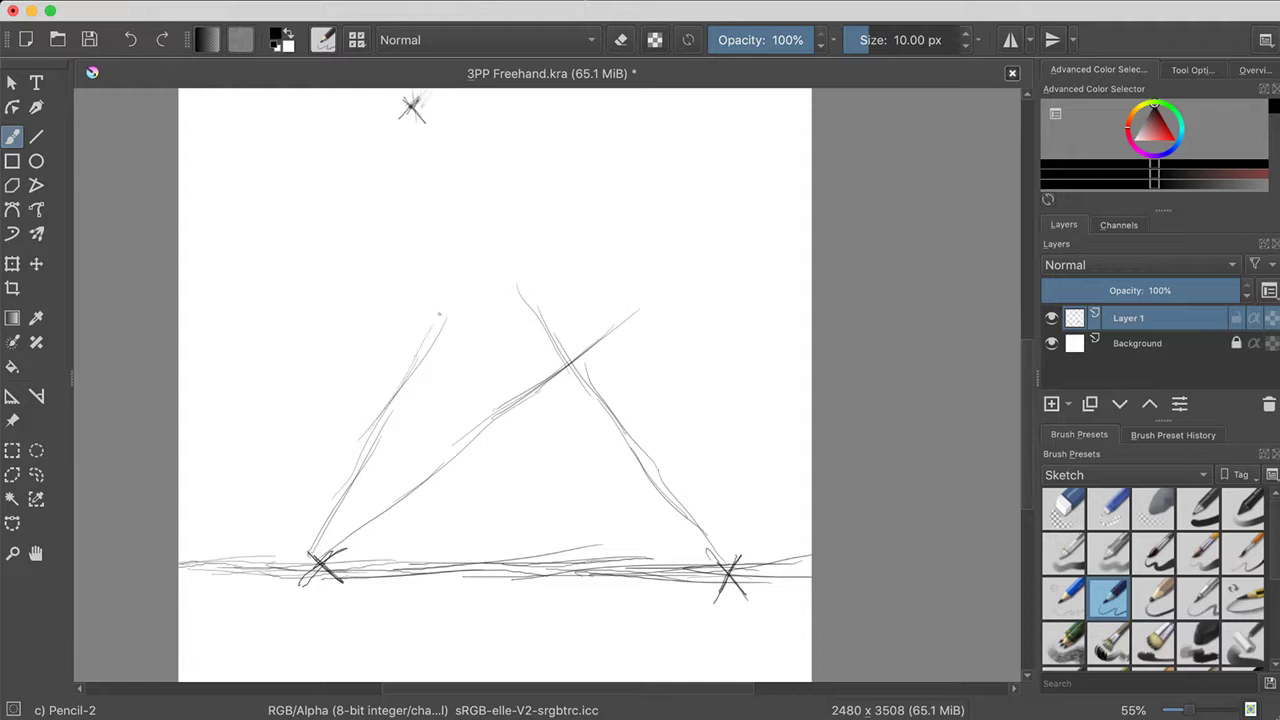
drag(400, 388, 462, 304)
drag(742, 556, 686, 410)
drag(722, 488, 664, 364)
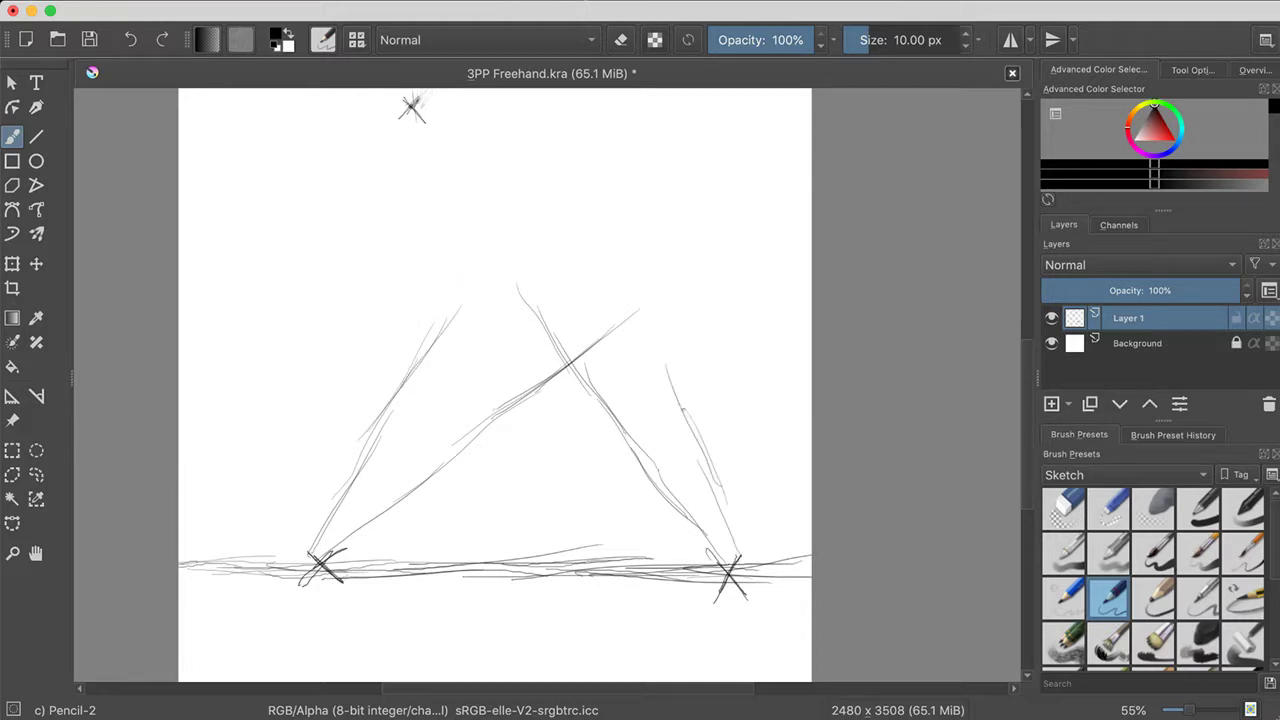
drag(706, 442, 656, 330)
drag(688, 410, 638, 260)
drag(672, 360, 634, 256)
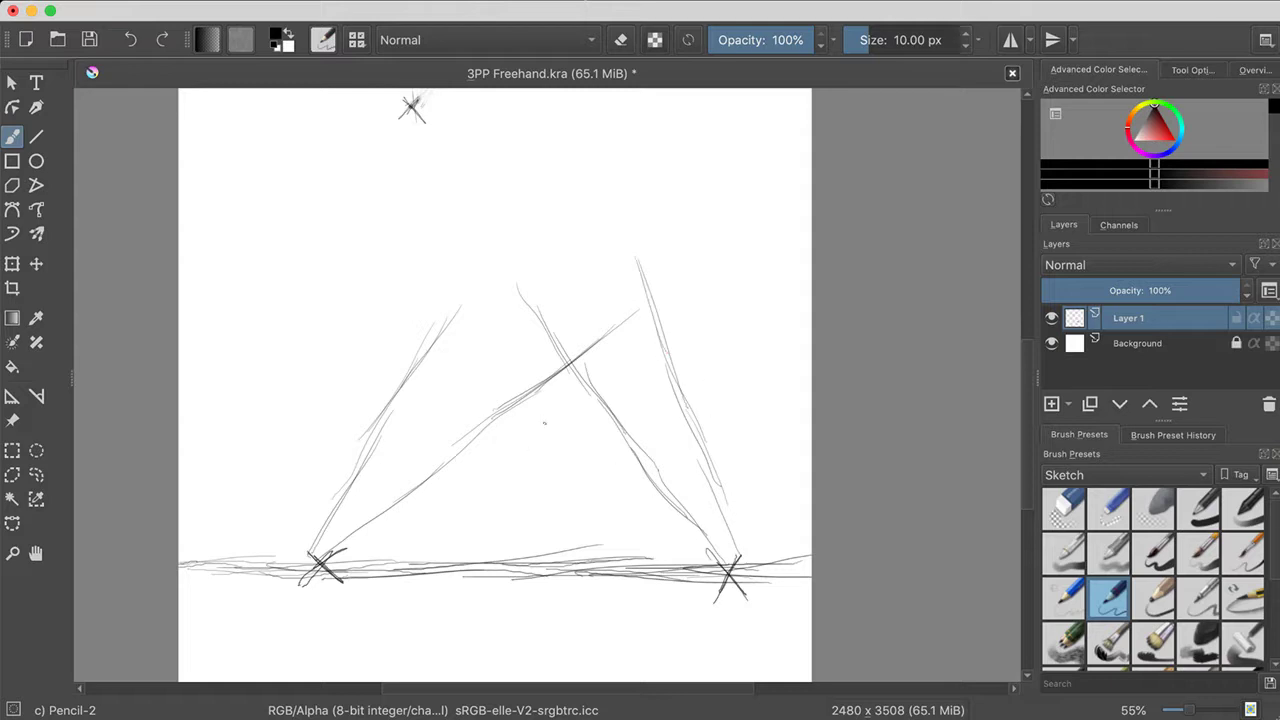
key(ctrl+z)
key(ctrl+z)
key(ctrl+z)
key(ctrl+z)
key(ctrl+z)
key(ctrl+z)
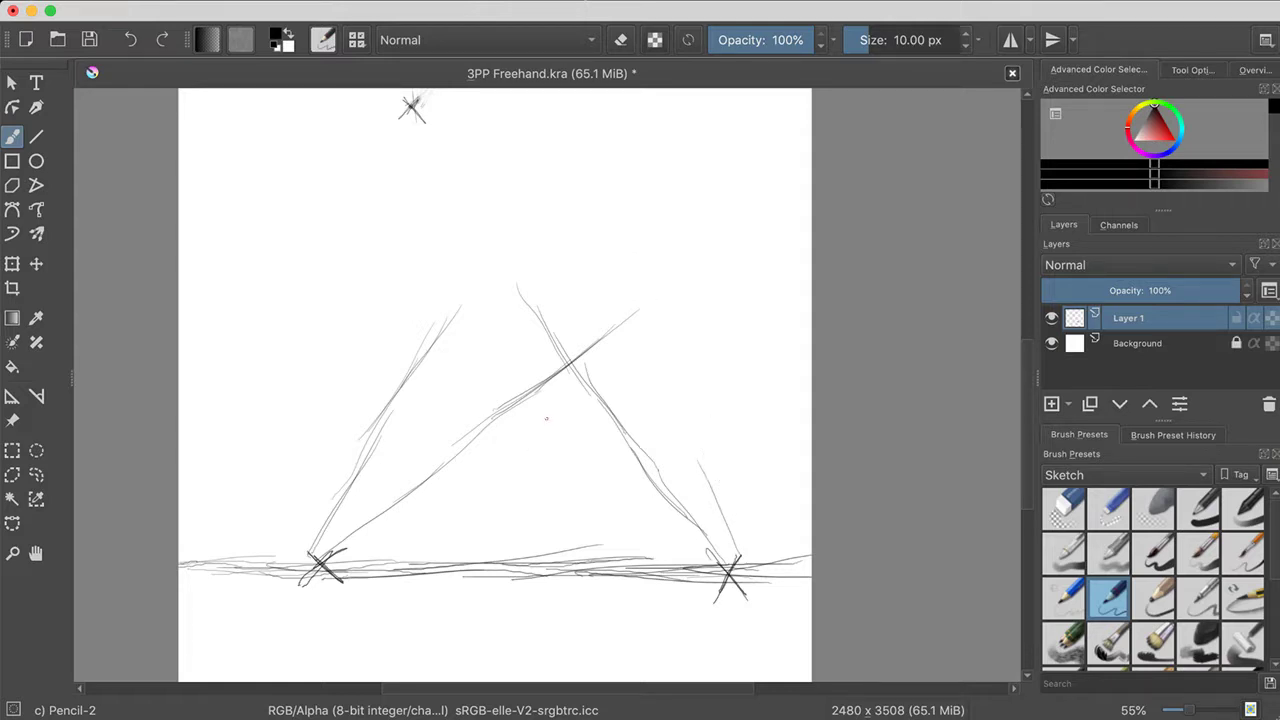
key(ctrl+z)
key(ctrl+z)
key(ctrl+z)
key(ctrl+z)
key(ctrl+z)
key(ctrl+z)
key(ctrl+z)
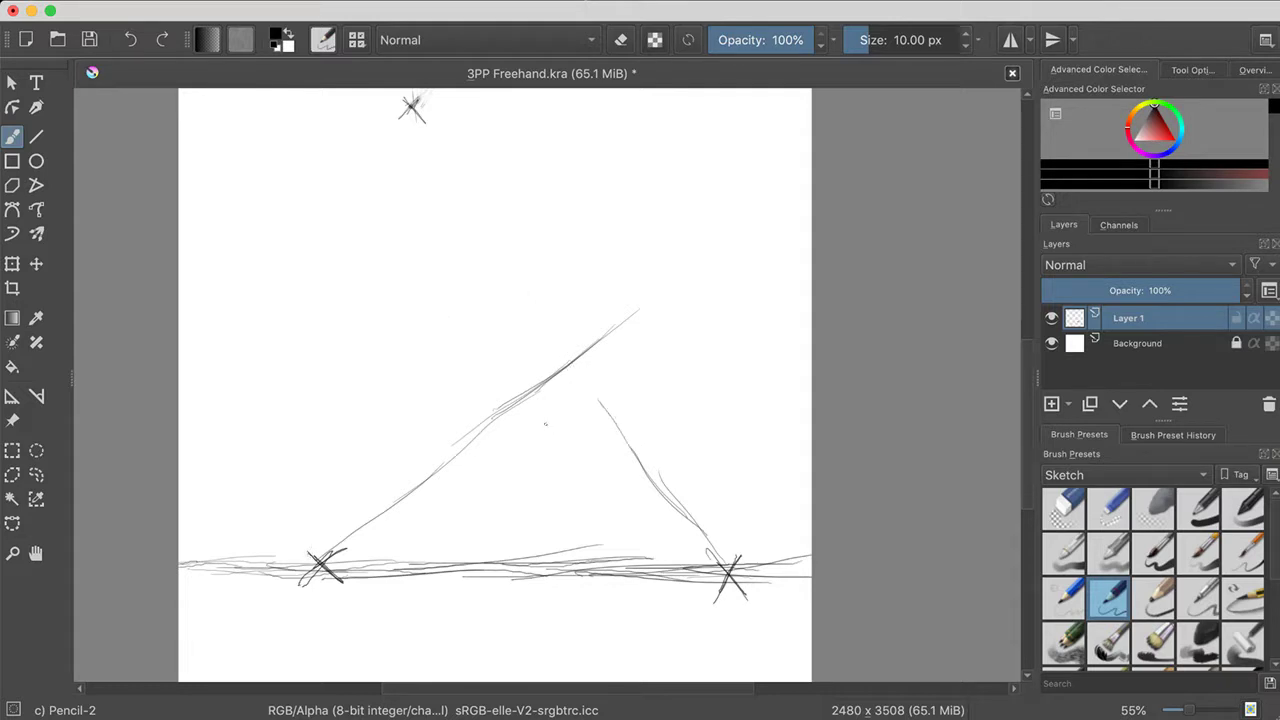
key(ctrl+z)
key(ctrl+z)
key(ctrl+z)
key(ctrl+z)
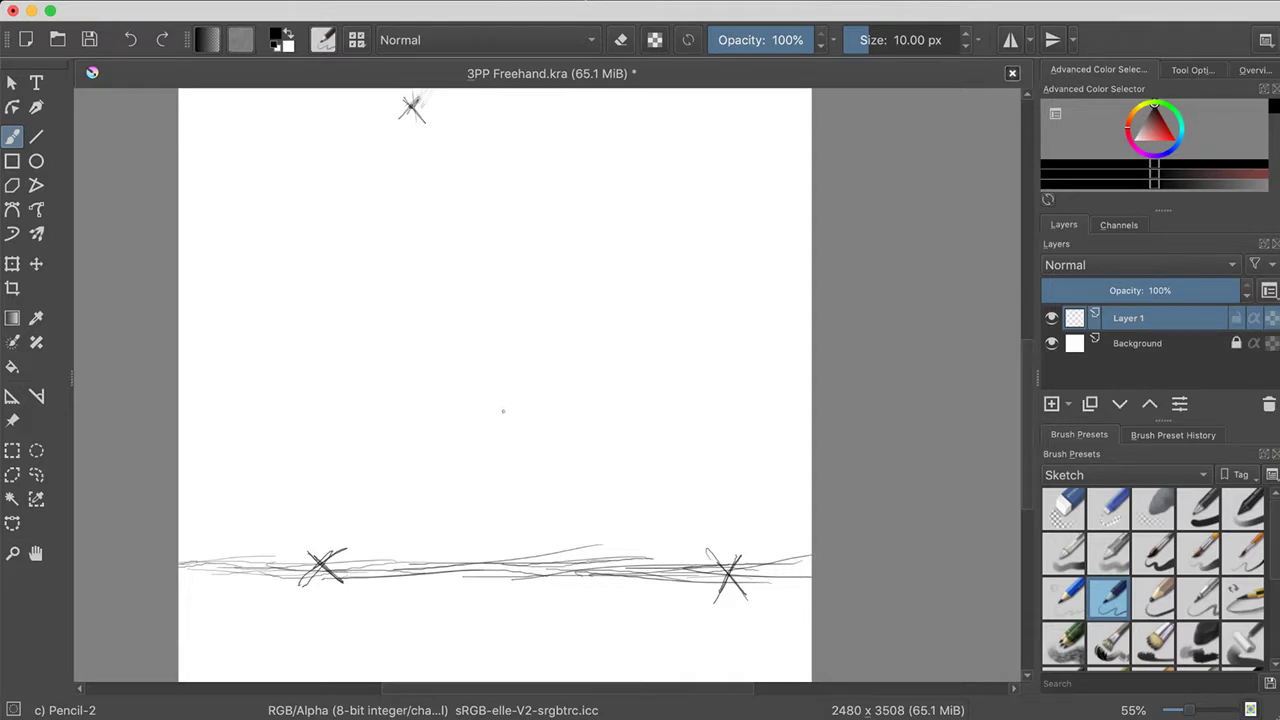
Save the drawing, then sketch a vertical front edge with a bottom edge rising right from its base
key(ctrl+s)
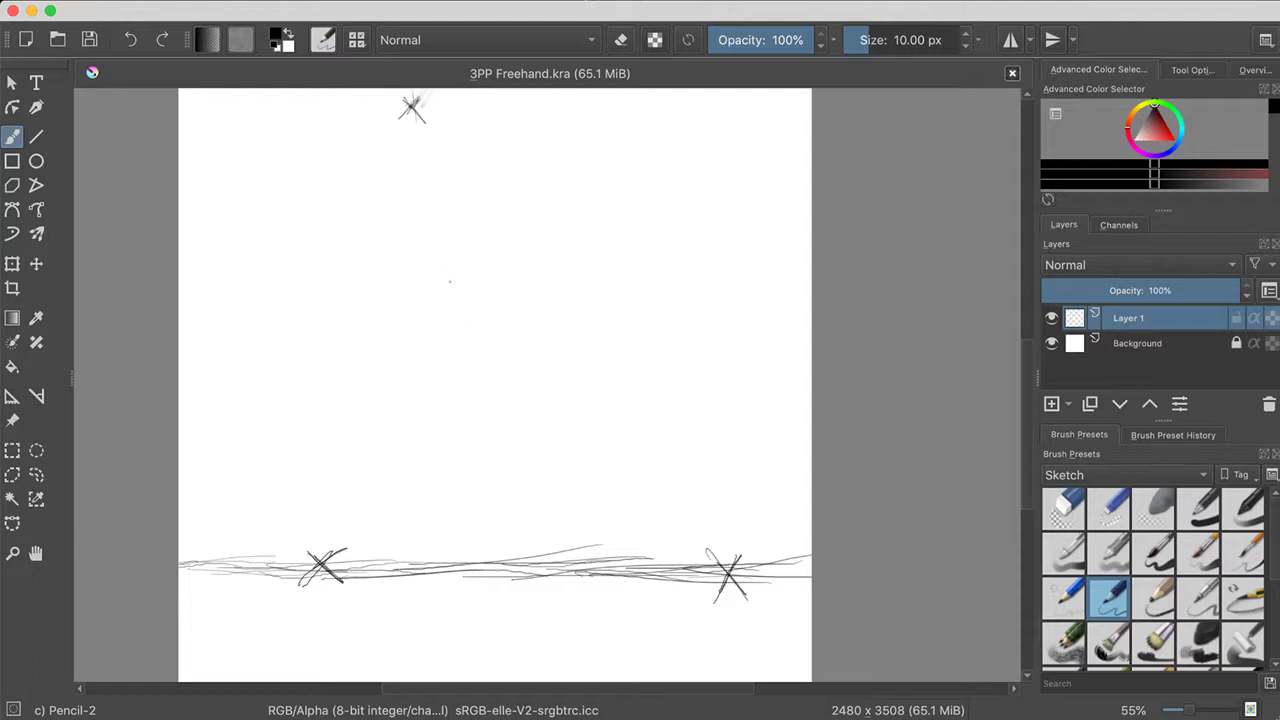
drag(450, 281, 466, 372)
drag(454, 310, 468, 372)
drag(450, 282, 468, 378)
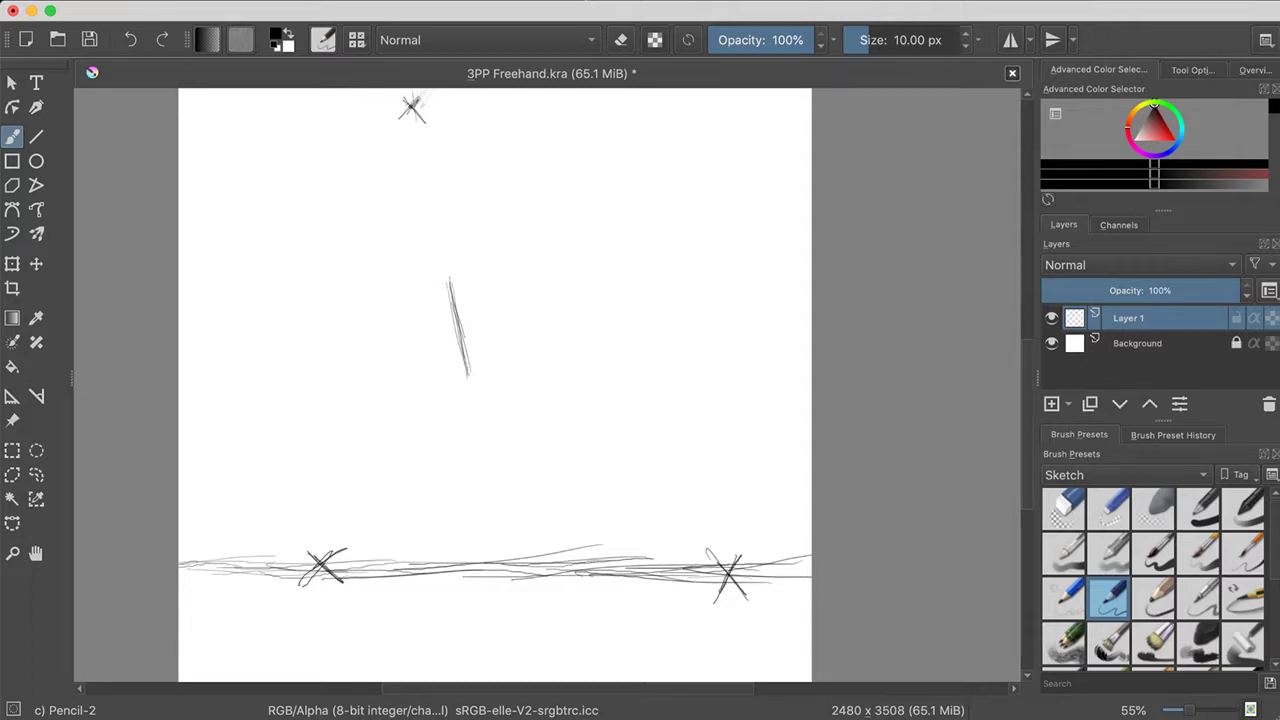
drag(466, 372, 530, 302)
Add a left bottom edge and extend the vertical upward, then undo the V arms and extra strokes
drag(473, 380, 388, 300)
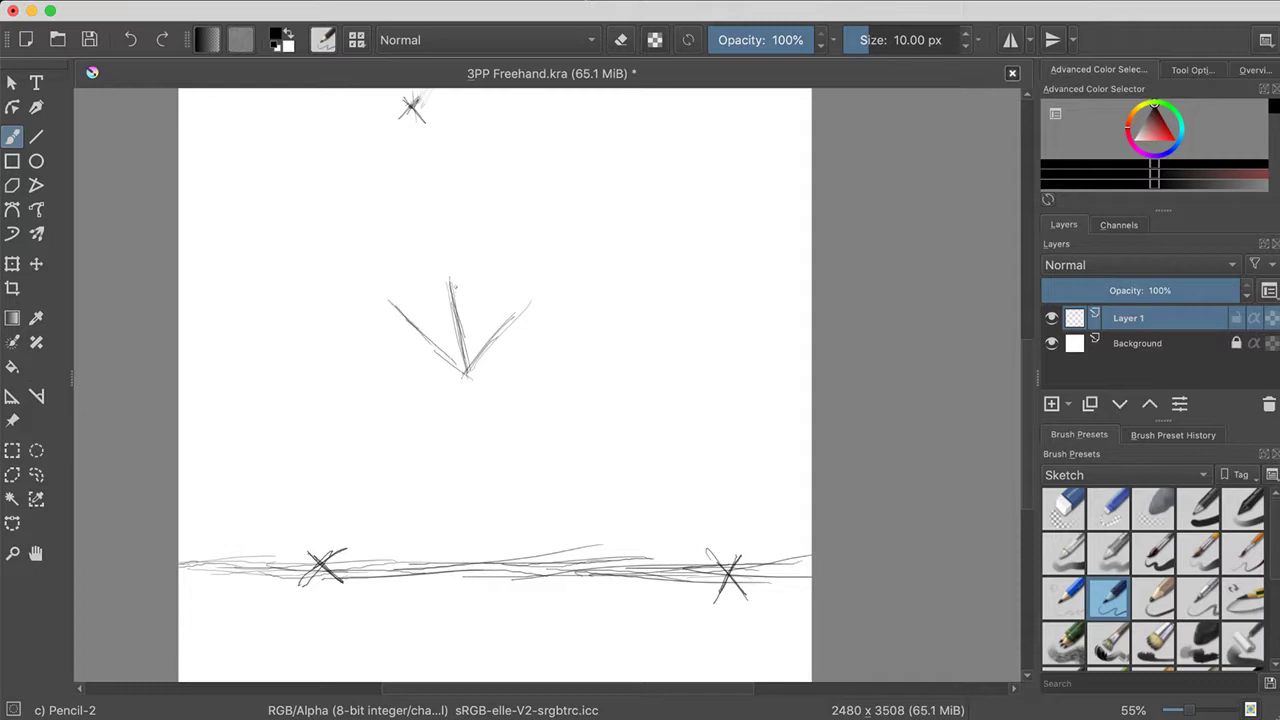
drag(450, 290, 446, 248)
drag(390, 300, 432, 232)
key(ctrl+z)
key(ctrl+z)
key(ctrl+z)
key(ctrl+z)
key(ctrl+z)
key(ctrl+z)
key(ctrl+z)
key(ctrl+z)
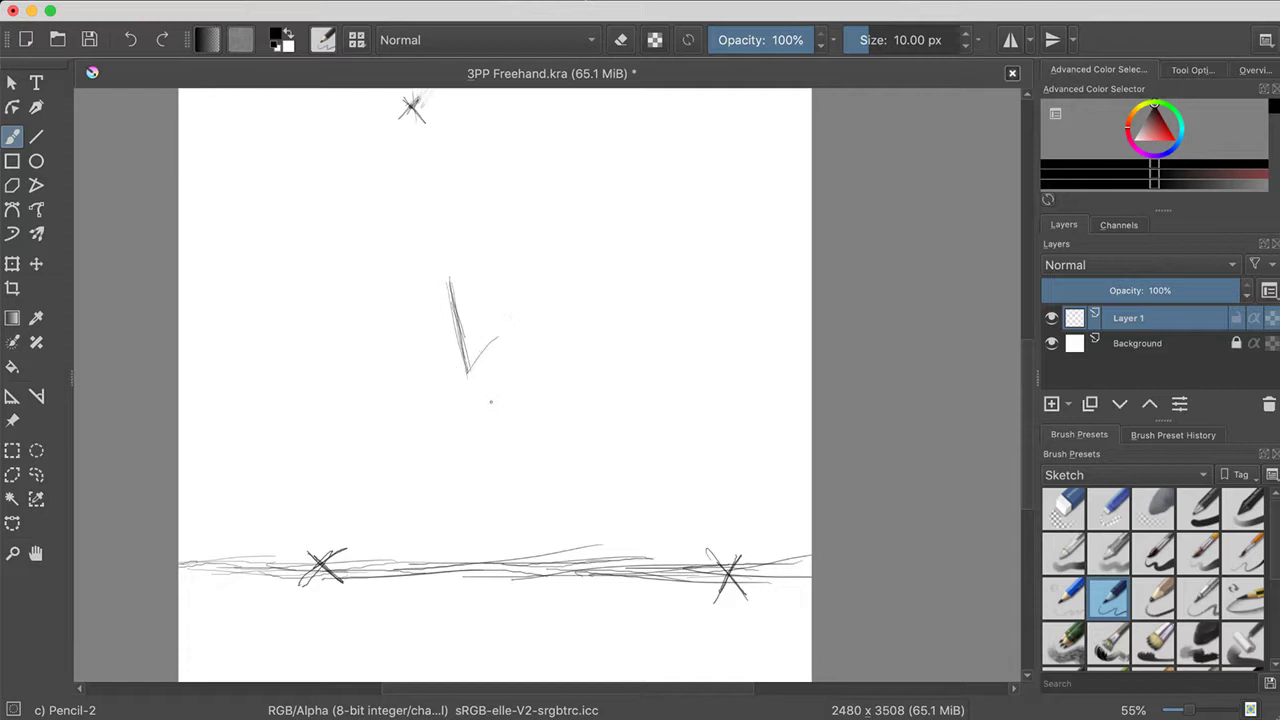
key(ctrl+z)
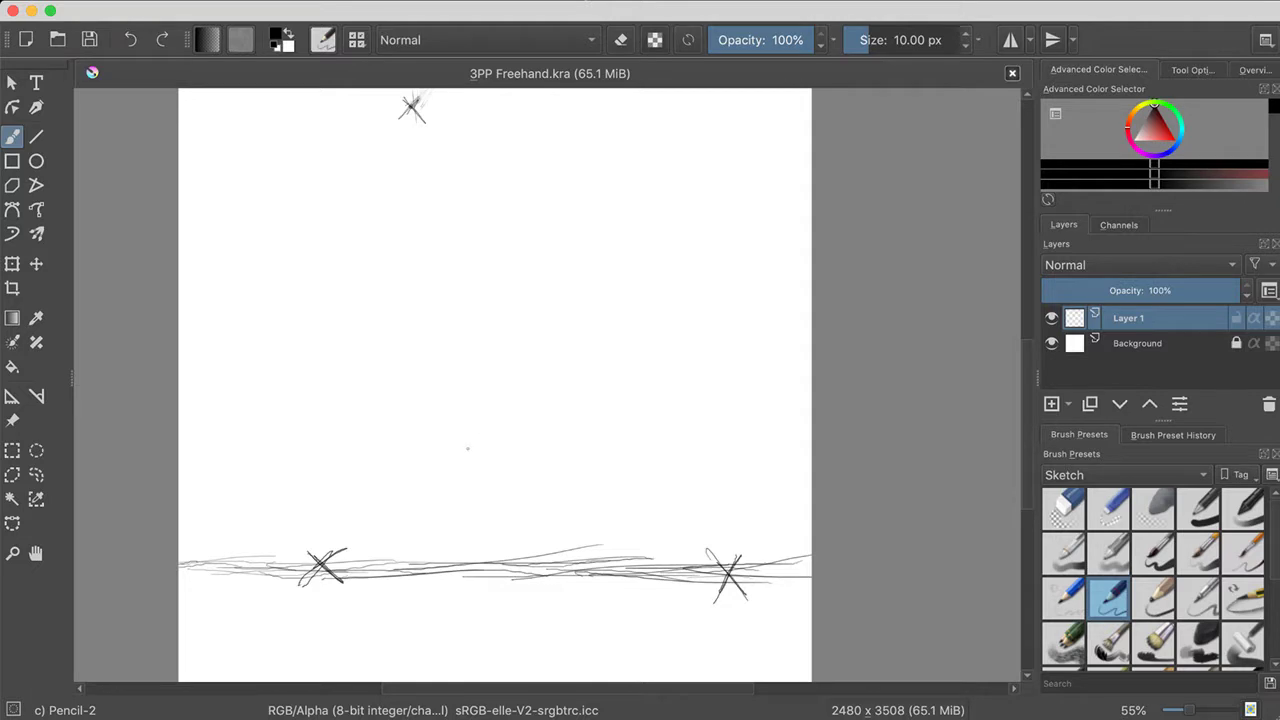
Draw the cube's lower corner as a V with a long diagonal base edge
drag(460, 452, 573, 360)
drag(486, 428, 574, 356)
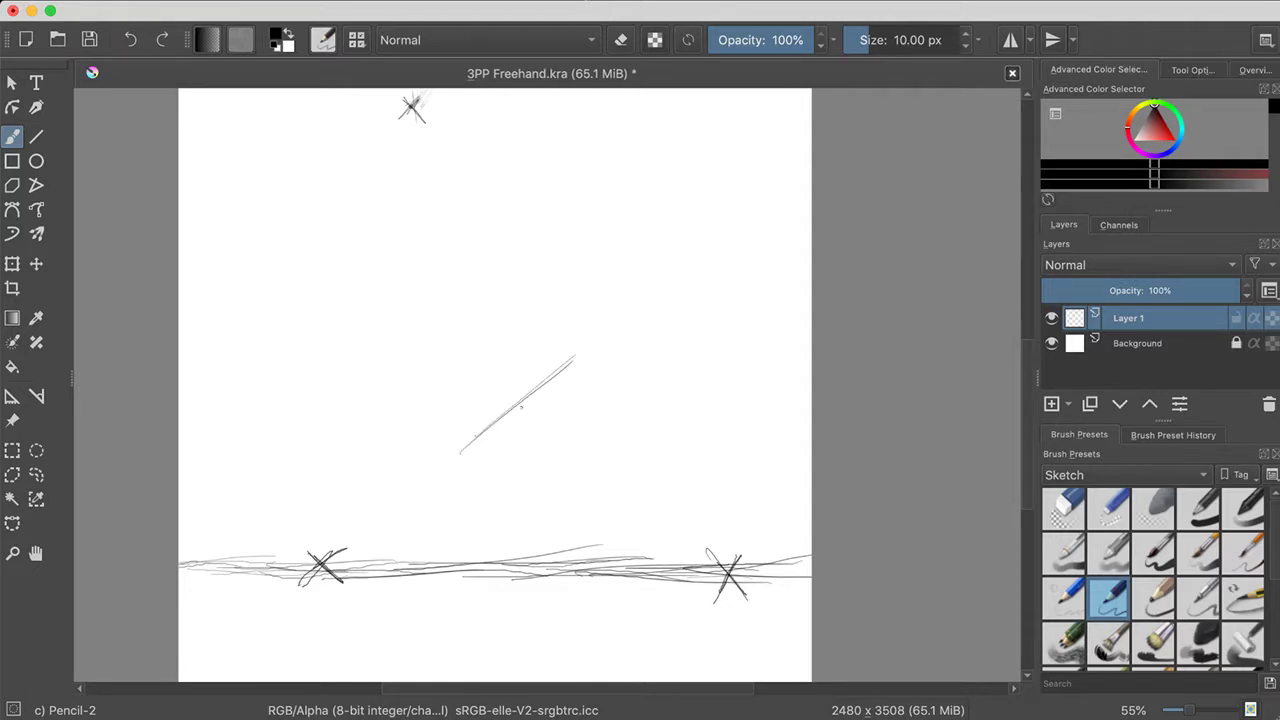
drag(442, 463, 506, 416)
drag(462, 380, 482, 416)
drag(433, 351, 488, 428)
drag(458, 386, 500, 430)
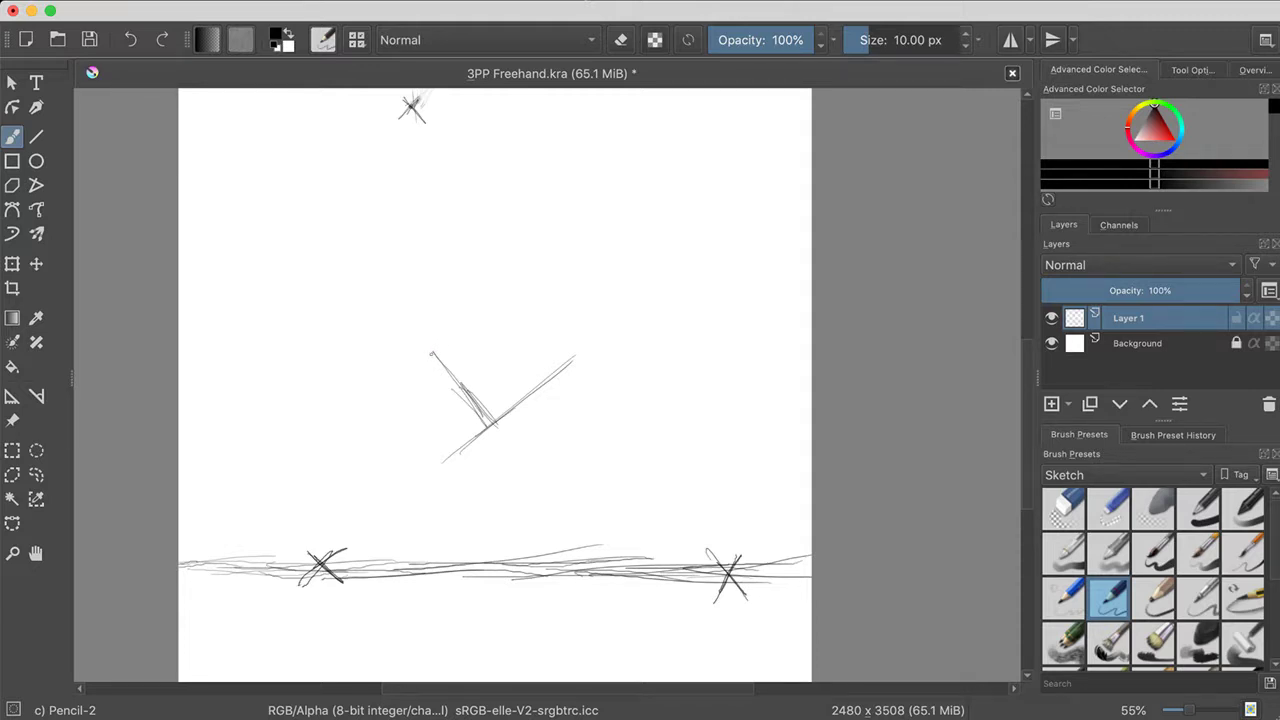
Sketch the left and right side edges converging toward the top vanishing point
drag(430, 348, 420, 240)
drag(424, 320, 420, 168)
drag(588, 354, 474, 162)
mouse_move(528, 248)
mouse_down()
mouse_move(460, 150)
mouse_move(590, 358)
mouse_up()
drag(552, 288, 597, 361)
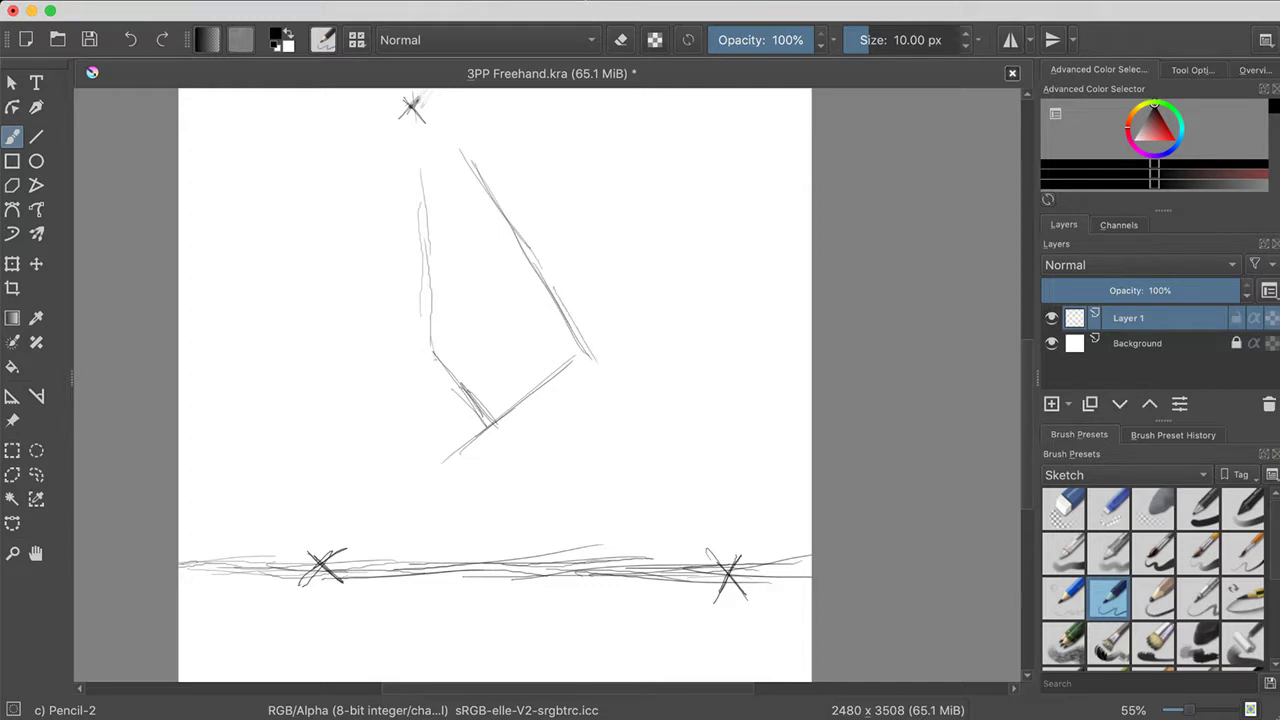
drag(434, 352, 540, 278)
drag(572, 356, 596, 333)
Retrace both slanted side edges and add a top edge, then undo the box's later strokes
mouse_move(538, 282)
mouse_down()
mouse_move(600, 370)
mouse_move(548, 284)
mouse_up()
mouse_move(582, 328)
mouse_down()
mouse_move(474, 148)
mouse_move(479, 166)
mouse_up()
drag(410, 140, 414, 272)
mouse_move(416, 210)
mouse_down()
mouse_move(430, 335)
mouse_move(448, 334)
mouse_move(434, 362)
mouse_up()
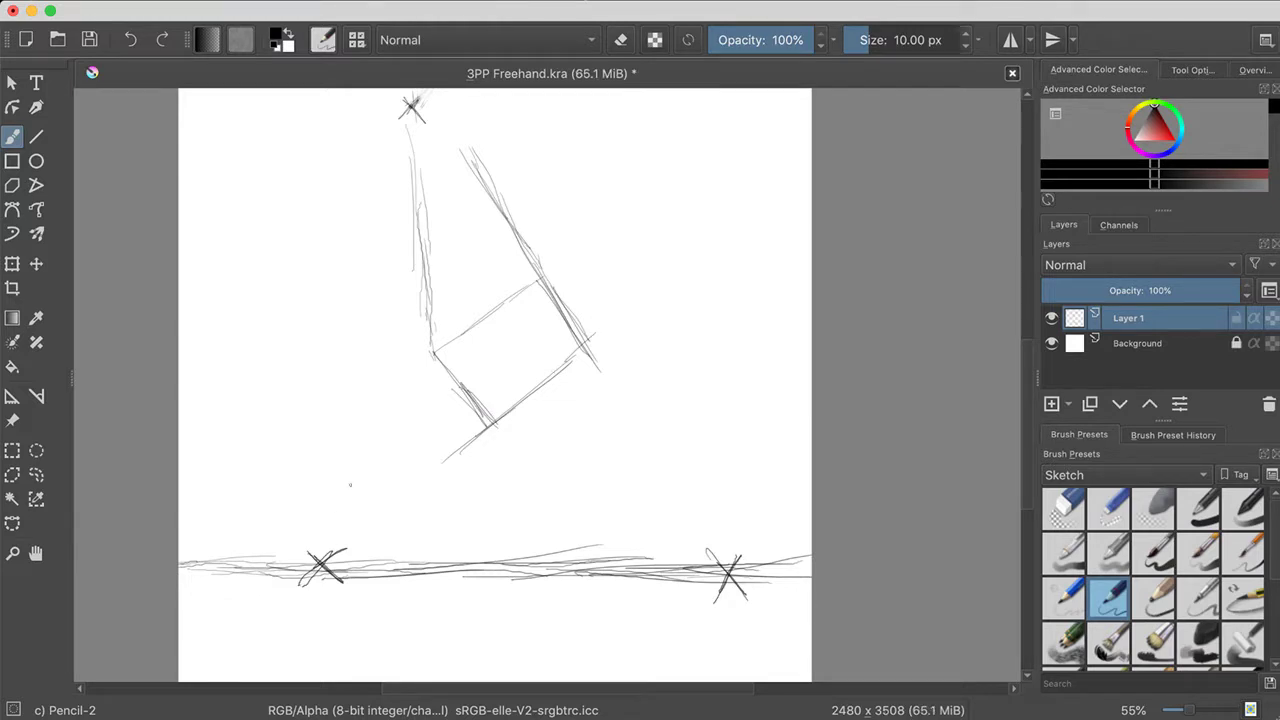
mouse_move(425, 273)
mouse_down()
mouse_move(512, 205)
mouse_move(422, 280)
mouse_up()
key(ctrl+z)
key(ctrl+z)
key(ctrl+z)
key(ctrl+z)
key(ctrl+z)
key(ctrl+z)
key(ctrl+z)
key(ctrl+z)
key(ctrl+z)
key(ctrl+z)
key(ctrl+z)
key(ctrl+z)
key(ctrl+z)
key(ctrl+z)
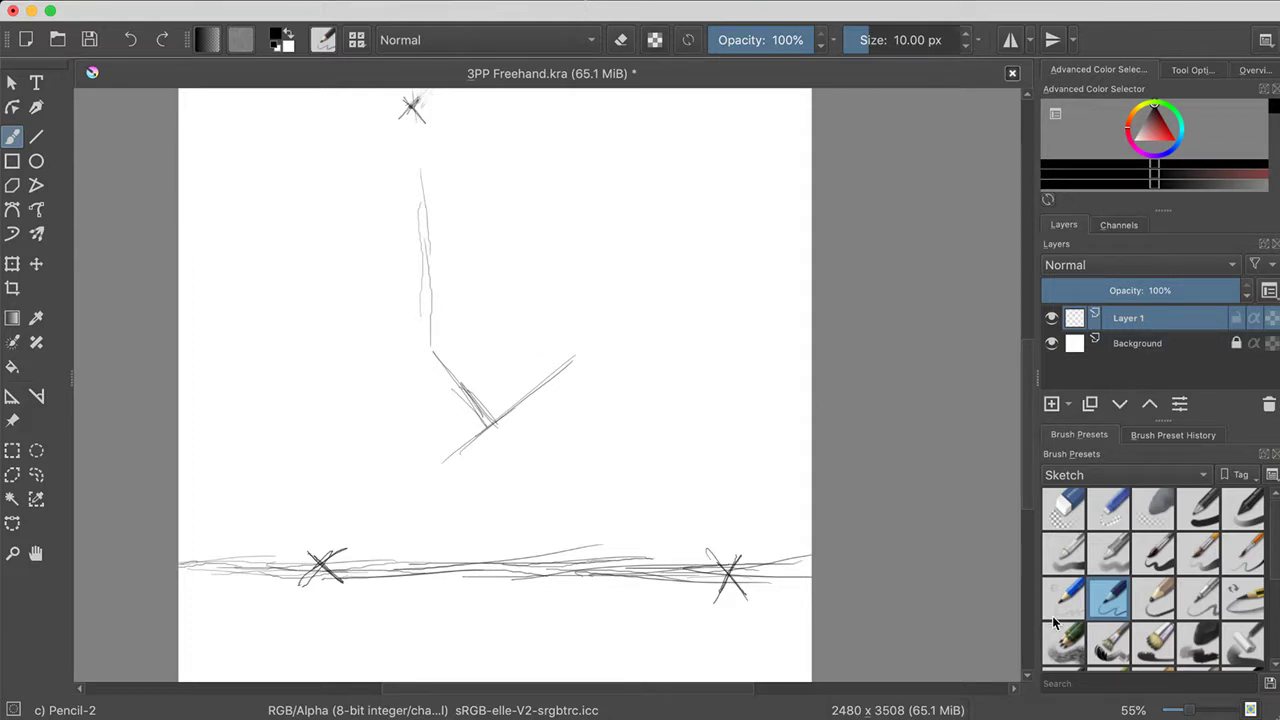
Erase the cube lines with Eraser Circle, then darken both X marks with Pencil-2 and start a mid-page line
click(1066, 512)
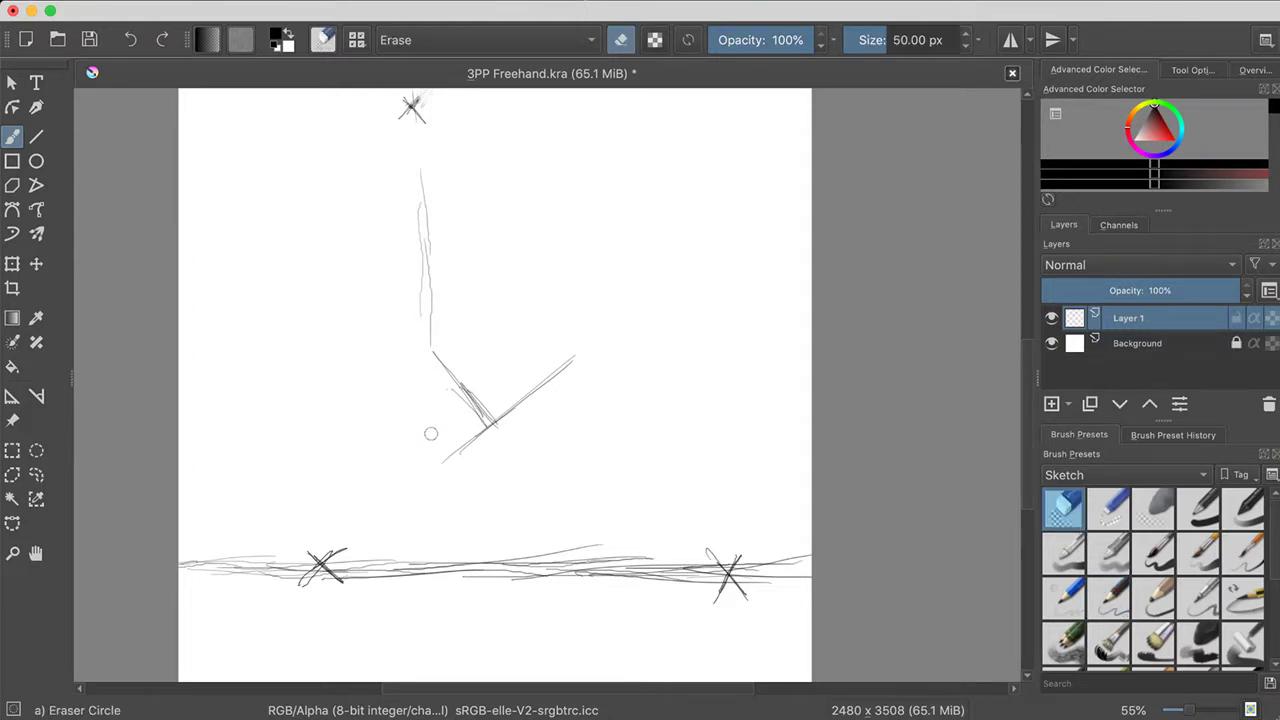
mouse_move(418, 330)
mouse_down()
mouse_move(418, 182)
mouse_move(433, 286)
mouse_move(422, 277)
mouse_move(436, 281)
mouse_move(479, 401)
mouse_move(428, 315)
mouse_move(421, 324)
mouse_move(486, 438)
mouse_move(495, 433)
mouse_move(479, 438)
mouse_move(545, 374)
mouse_up()
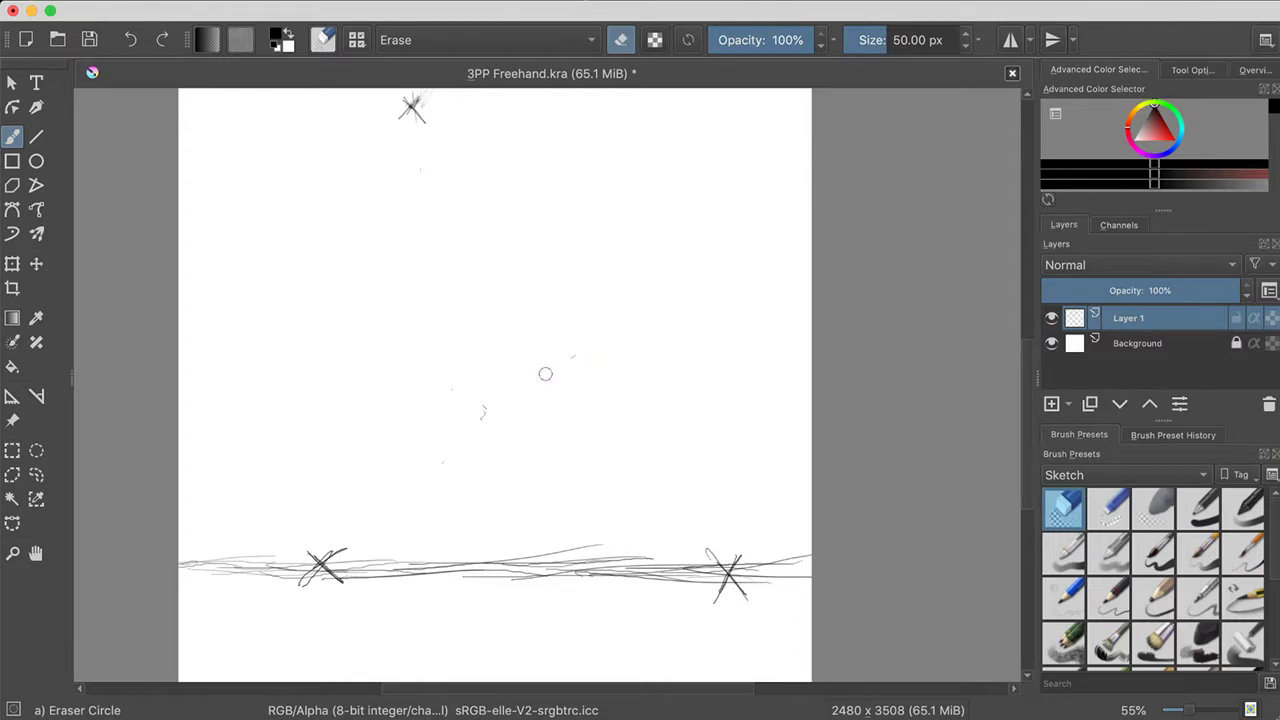
click(1108, 598)
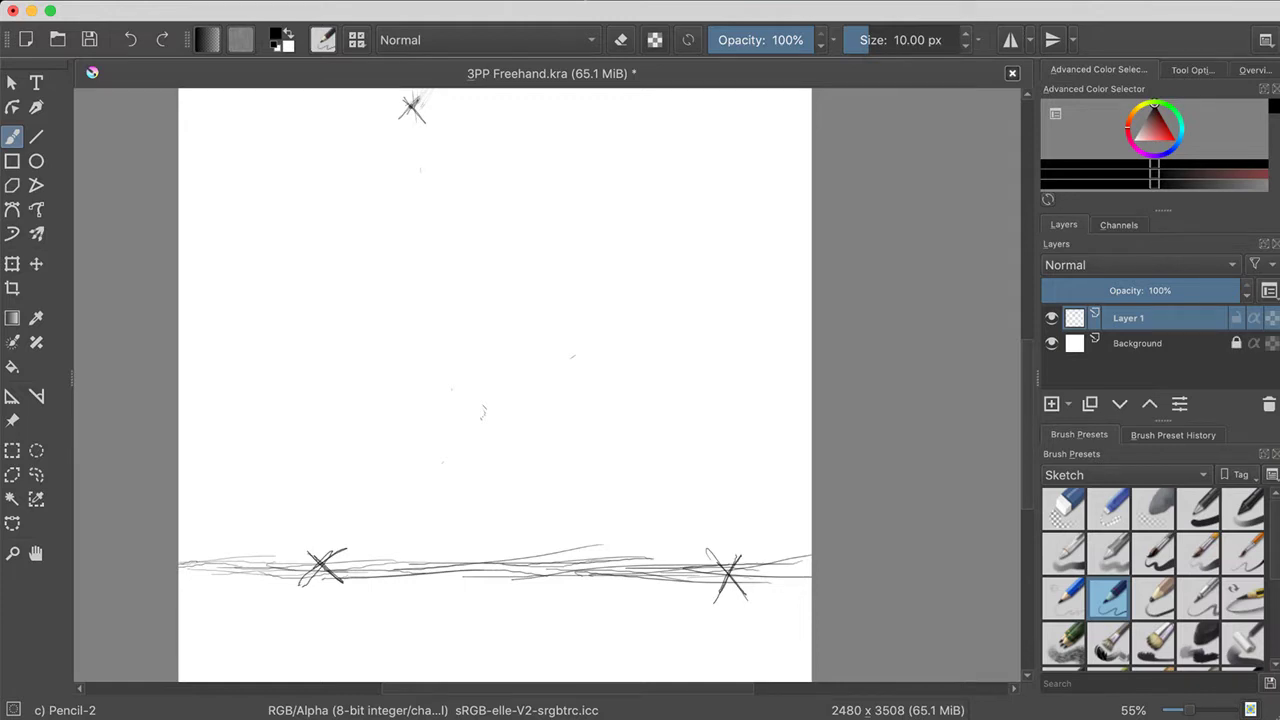
drag(332, 580, 316, 562)
drag(732, 578, 724, 568)
drag(519, 385, 545, 452)
Draw lines from the box corner toward the right and left horizon vanishing points
drag(546, 450, 640, 518)
drag(544, 446, 656, 548)
mouse_move(524, 389)
mouse_down()
mouse_move(683, 538)
mouse_move(538, 436)
mouse_up()
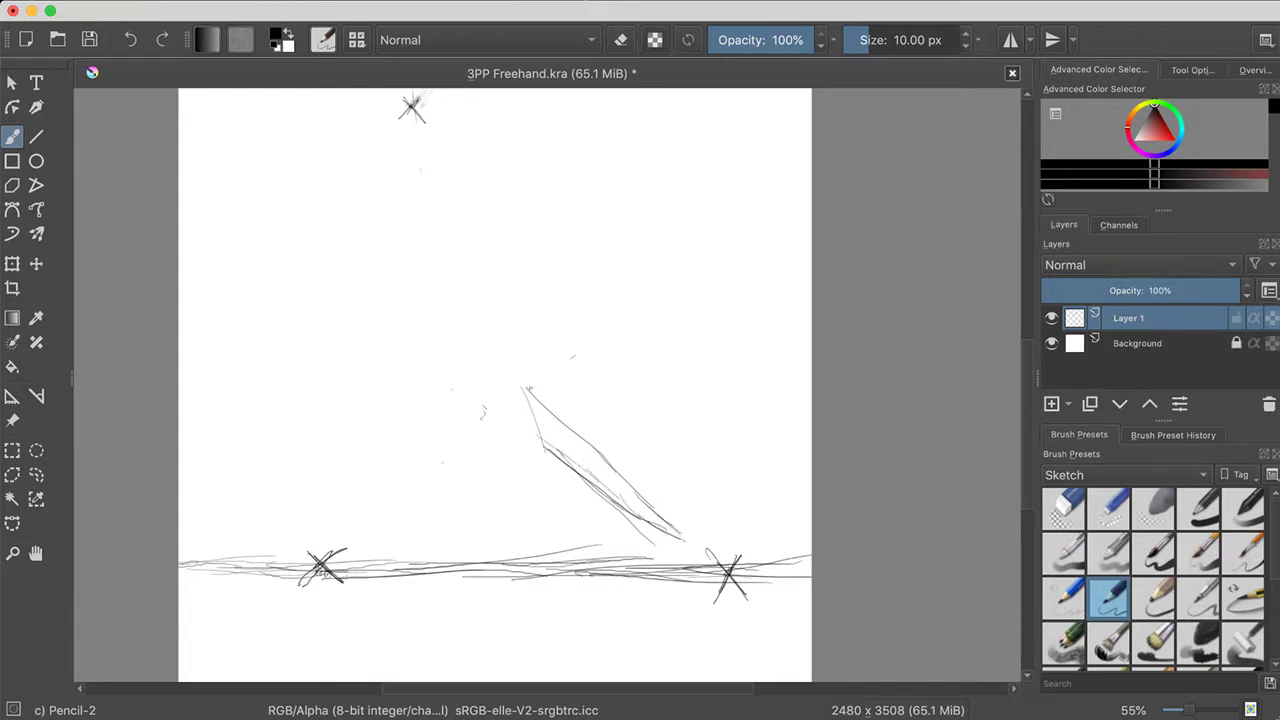
drag(528, 388, 676, 522)
drag(523, 388, 490, 411)
key(ctrl+z)
drag(482, 418, 370, 503)
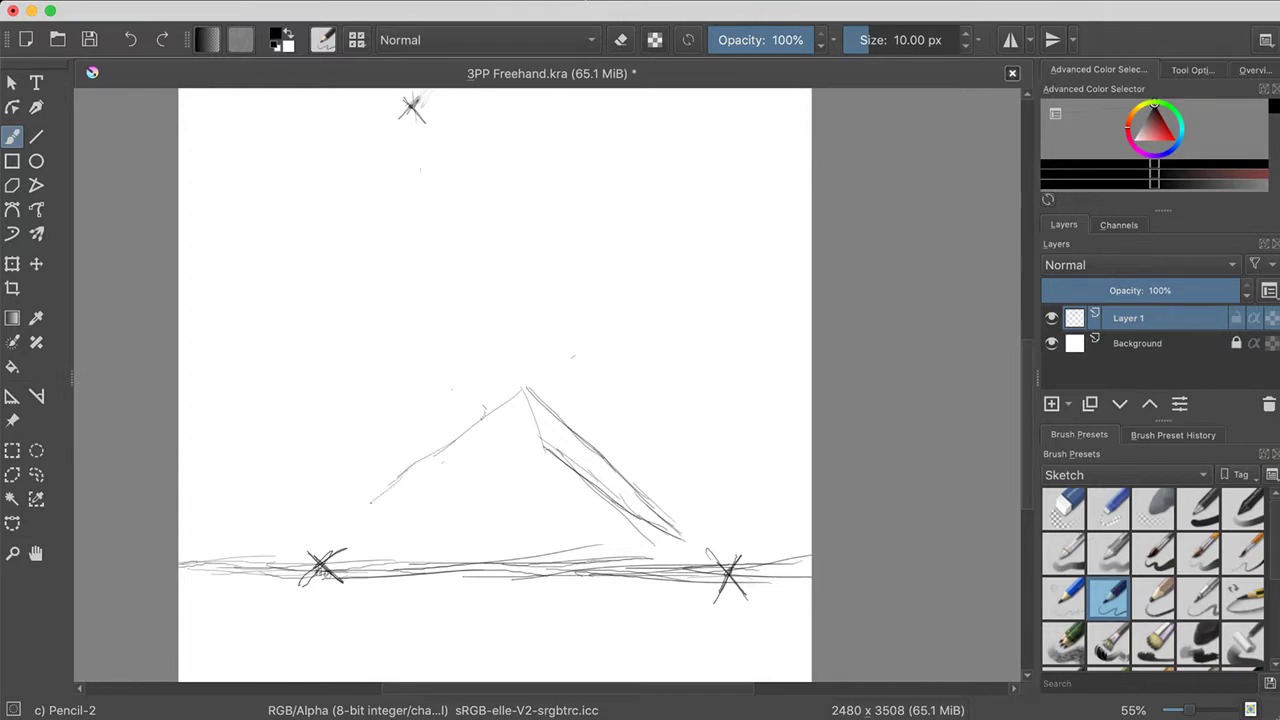
drag(540, 448, 363, 553)
Add the box's right side strokes and left vertical edges, extending the right side above the apex
drag(572, 420, 606, 502)
drag(594, 458, 610, 490)
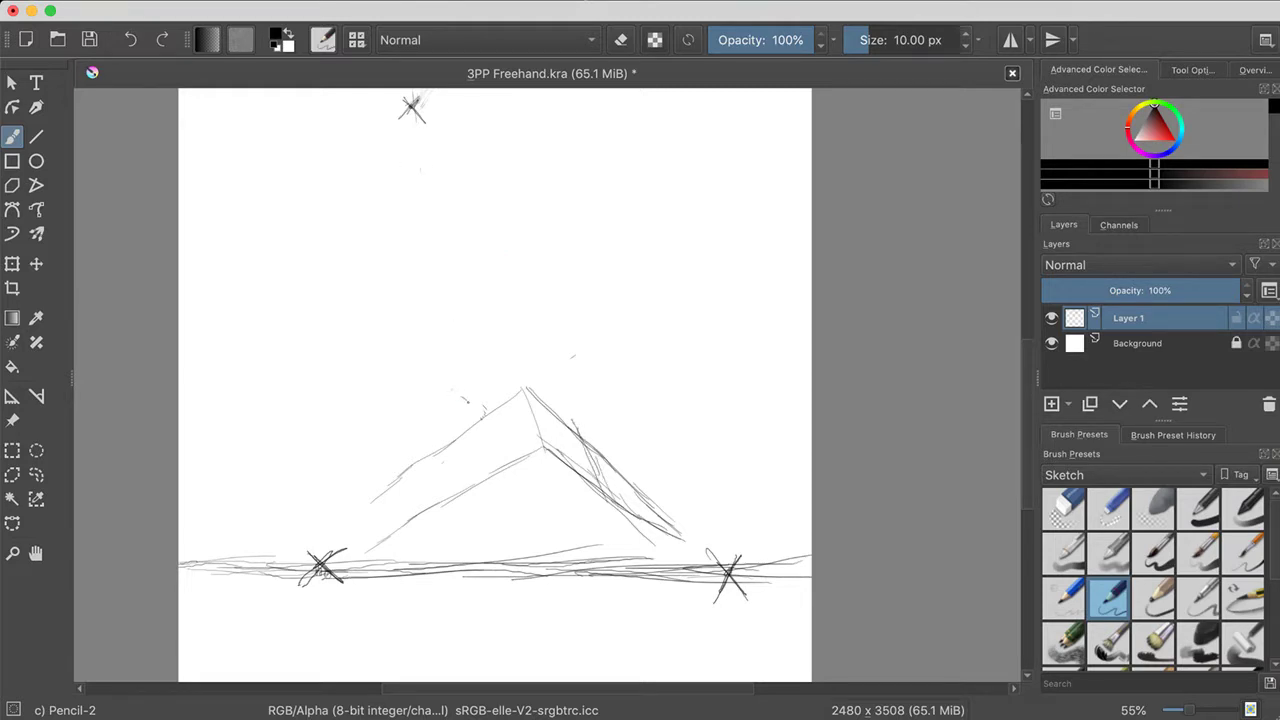
drag(466, 400, 516, 484)
drag(480, 432, 516, 476)
key(ctrl+z)
key(ctrl+z)
key(ctrl+z)
mouse_move(468, 420)
mouse_down()
mouse_move(475, 459)
mouse_move(467, 422)
mouse_move(486, 488)
mouse_up()
drag(476, 442, 485, 488)
drag(467, 390, 486, 508)
mouse_move(604, 492)
mouse_down()
mouse_move(537, 347)
mouse_move(541, 436)
mouse_up()
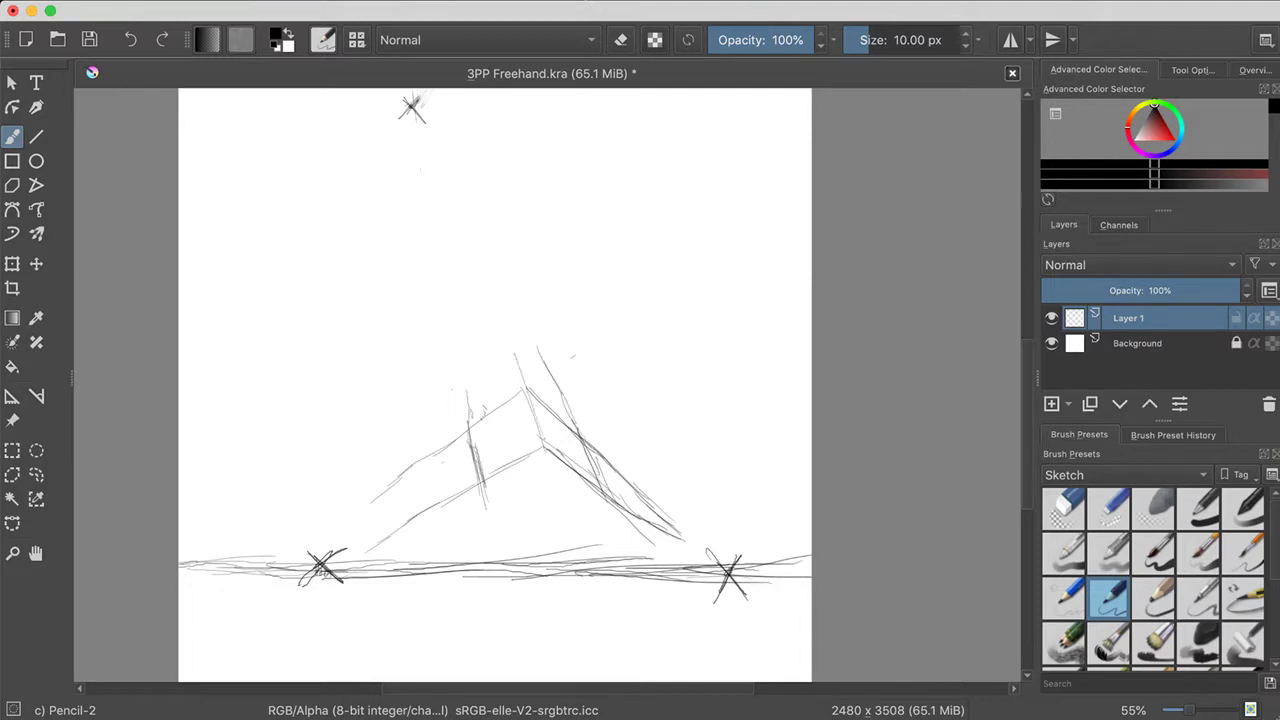
Add a vertical edge toward the top point and lightly sketch the box's bottom edges, undoing misfits
mouse_move(517, 362)
mouse_down()
mouse_move(542, 444)
mouse_move(538, 432)
mouse_up()
drag(483, 487, 575, 520)
drag(481, 490, 593, 557)
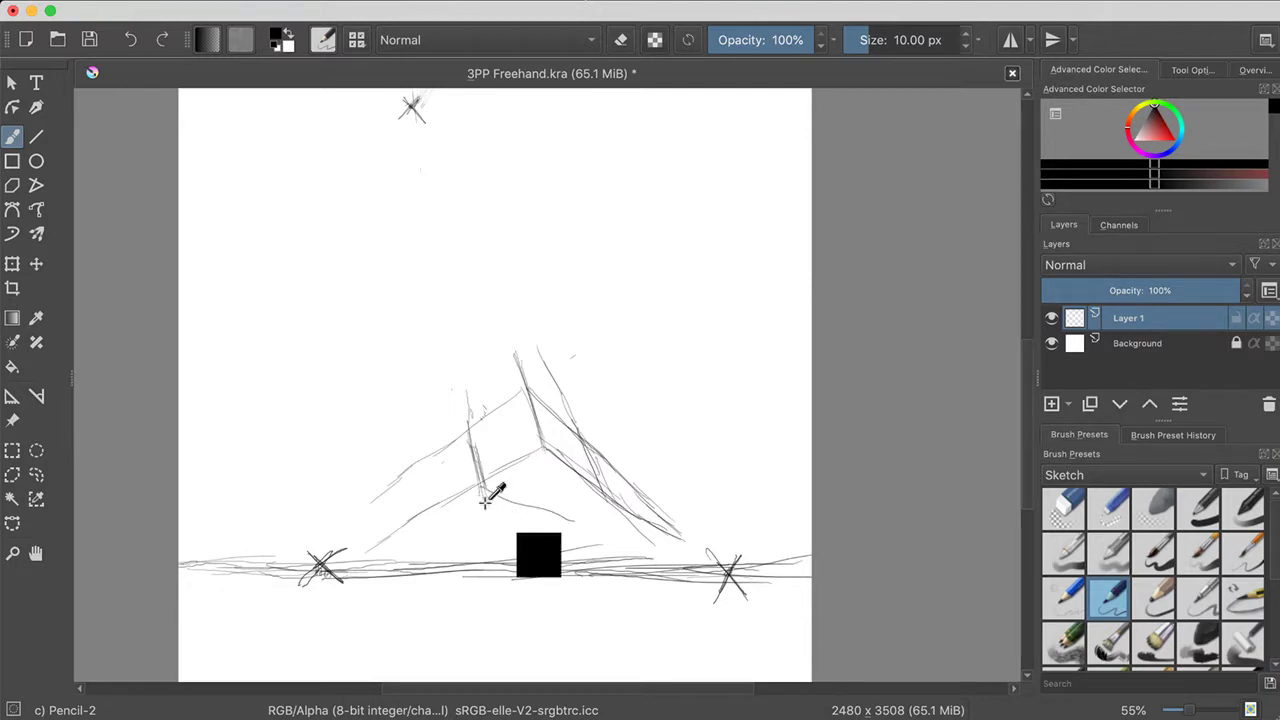
key(ctrl+z)
key(ctrl+z)
mouse_move(500, 493)
mouse_down()
mouse_move(595, 524)
mouse_move(603, 542)
mouse_move(656, 556)
mouse_up()
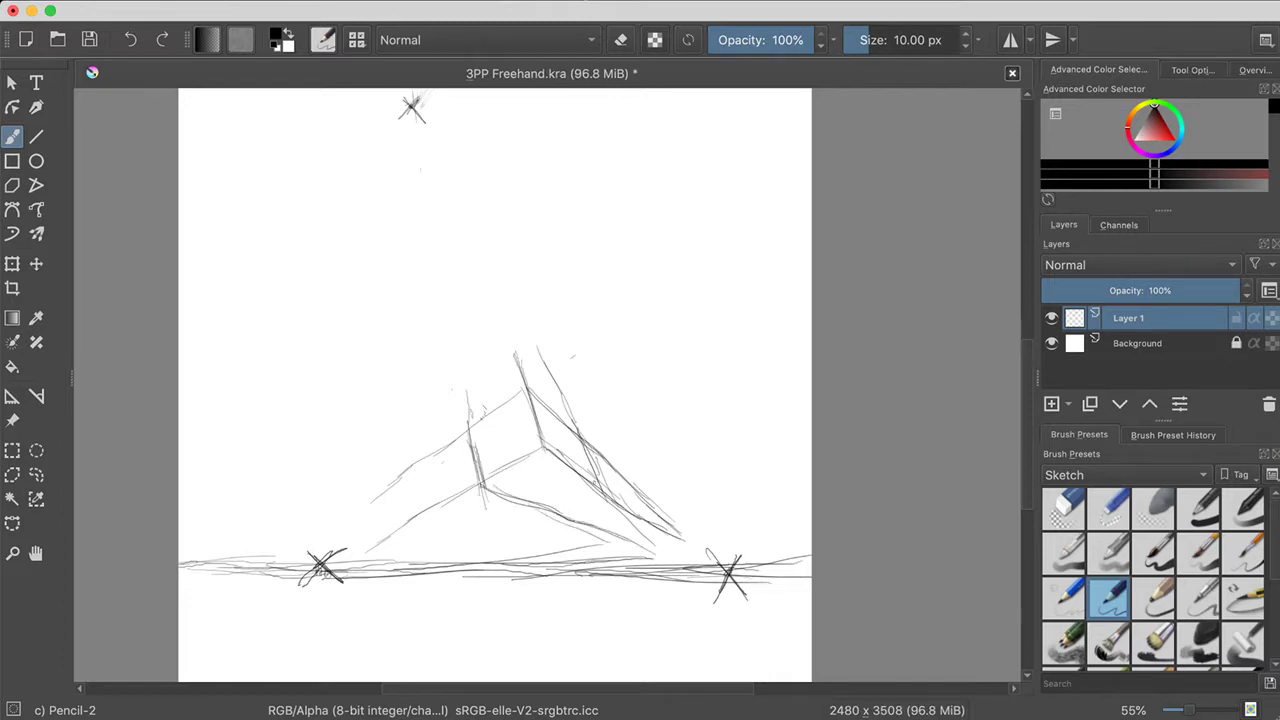
drag(496, 482, 596, 506)
key(ctrl+z)
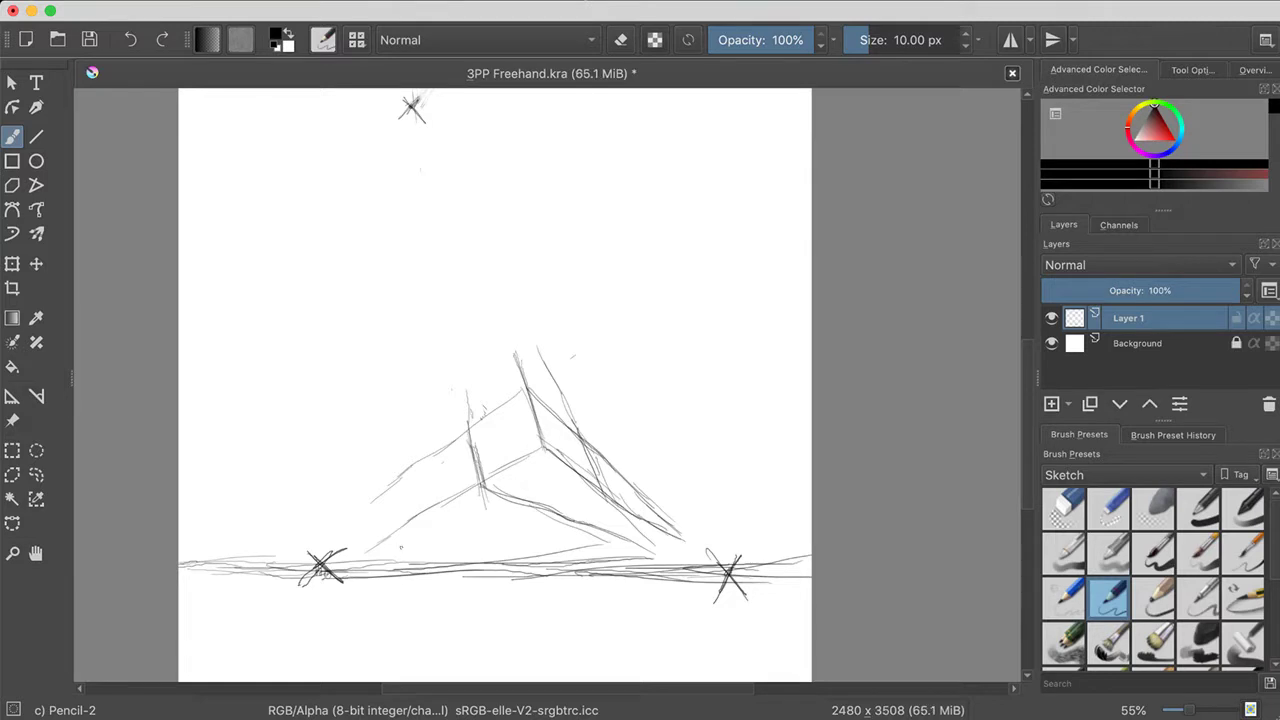
mouse_move(494, 522)
mouse_down()
mouse_move(596, 492)
mouse_move(506, 524)
mouse_up()
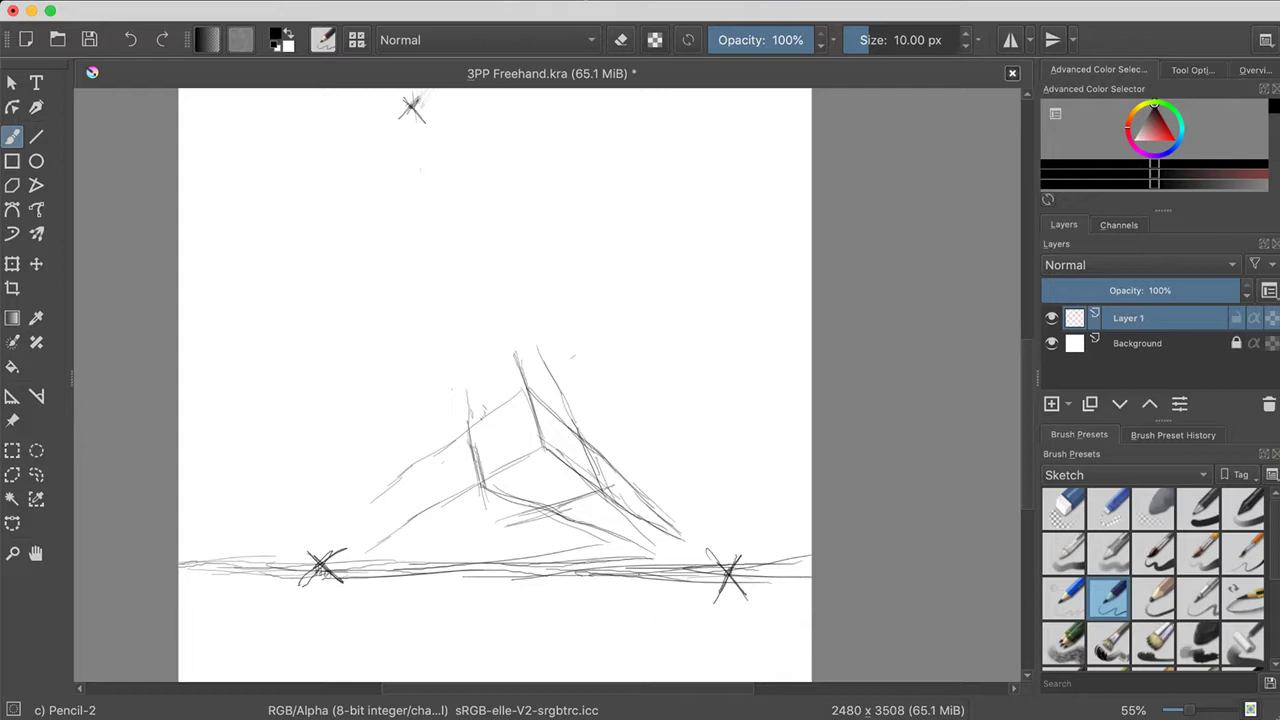
Select the Pencil-3 Large 4B preset, with demo circles and ellipses drawn and undone
click(1152, 604)
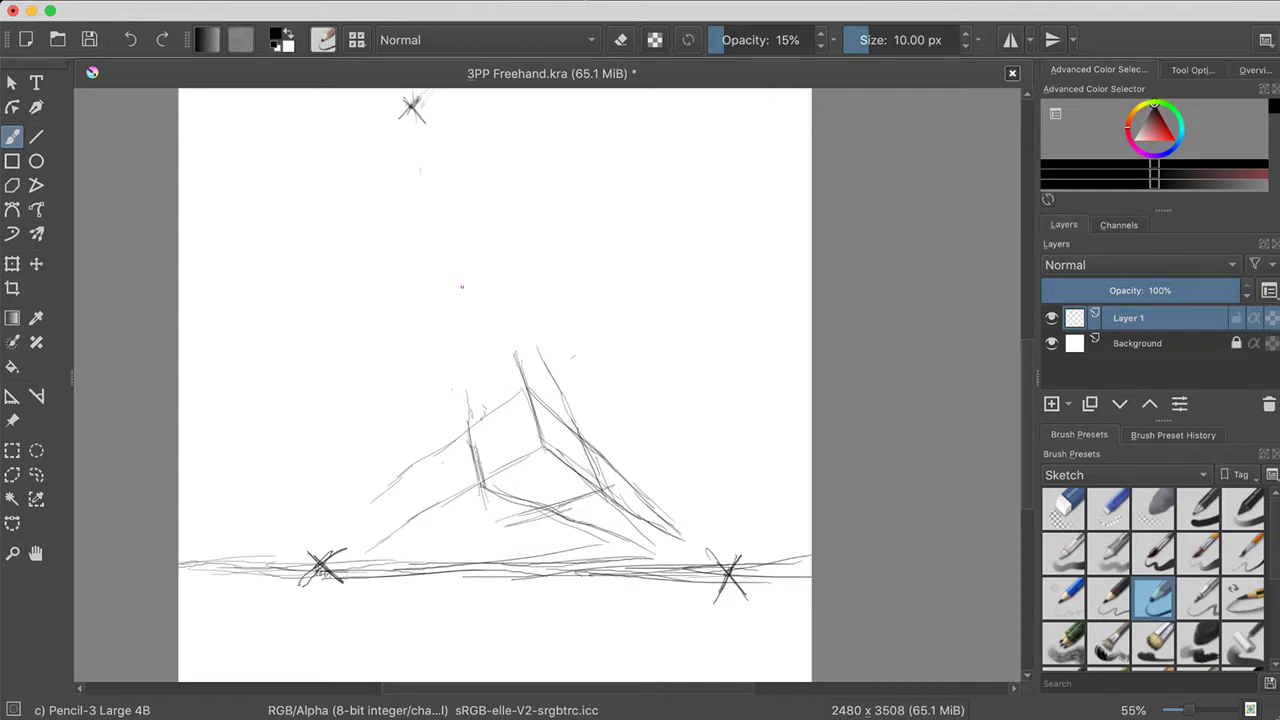
mouse_move(345, 507)
mouse_down()
mouse_move(332, 508)
mouse_move(382, 518)
mouse_up()
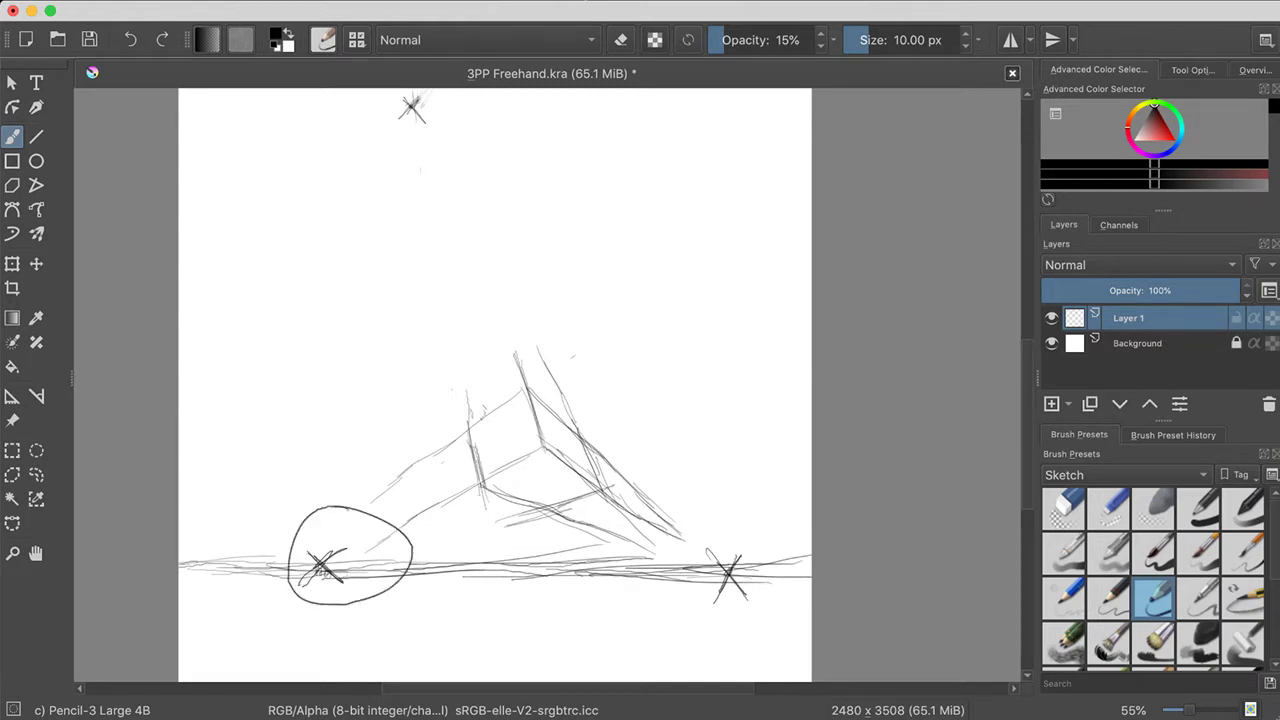
key(ctrl+z)
mouse_move(720, 486)
mouse_down()
mouse_move(702, 586)
mouse_move(712, 490)
mouse_up()
key(ctrl+z)
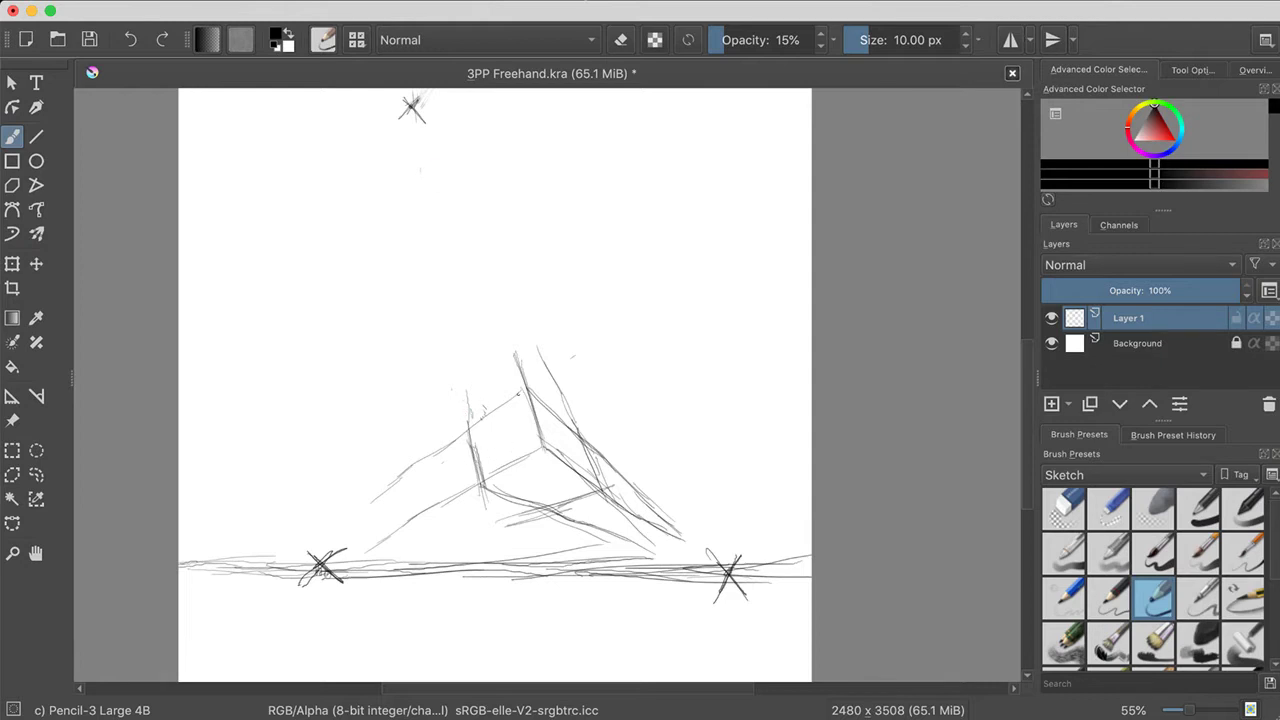
mouse_move(520, 390)
mouse_down()
mouse_move(487, 410)
mouse_move(530, 392)
mouse_up()
mouse_move(520, 452)
mouse_down()
mouse_move(488, 478)
mouse_move(515, 446)
mouse_up()
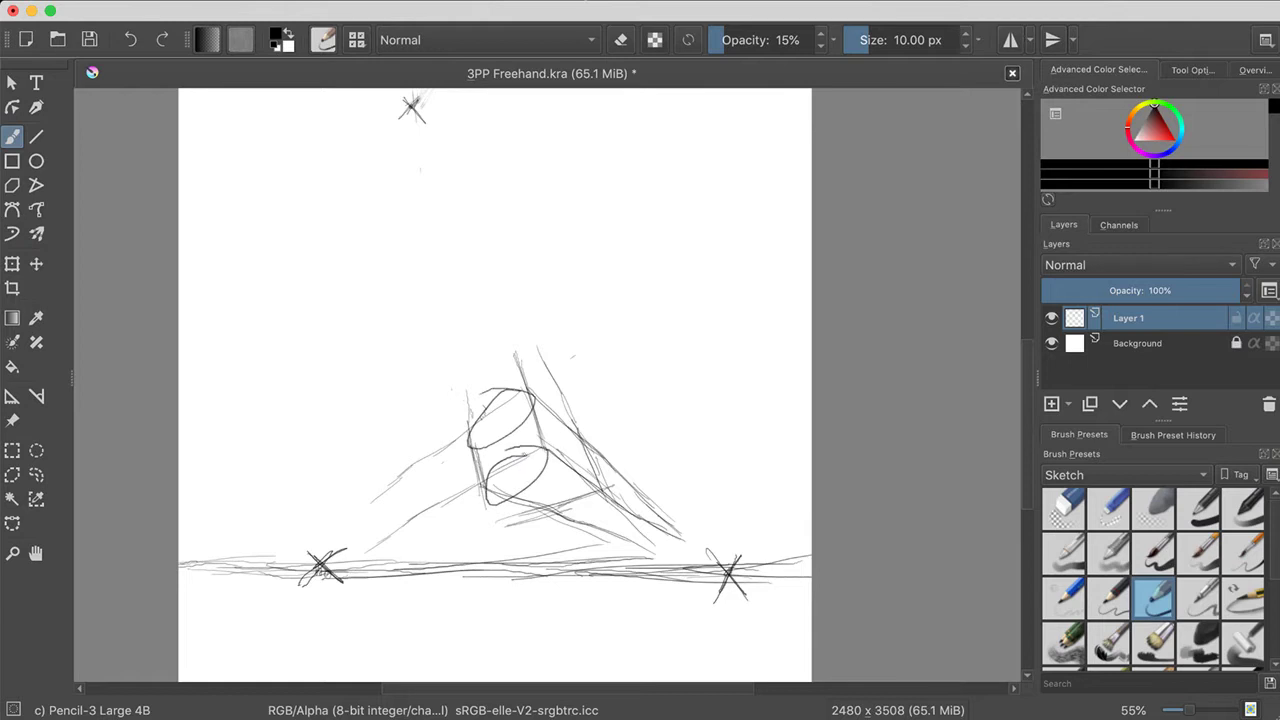
key(ctrl+z)
key(ctrl+z)
key(ctrl+z)
key(ctrl+z)
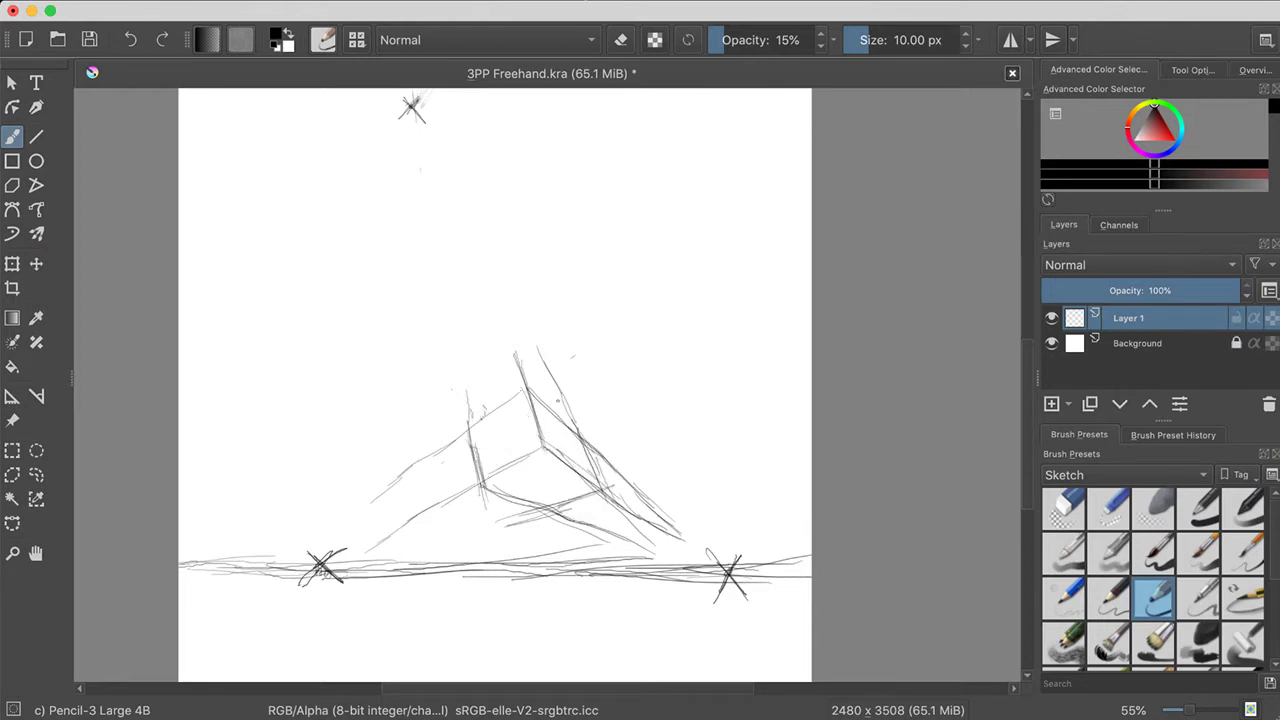
mouse_move(575, 380)
mouse_down()
mouse_move(540, 415)
mouse_move(570, 381)
mouse_up()
mouse_move(600, 452)
mouse_down()
mouse_move(556, 478)
mouse_move(606, 456)
mouse_up()
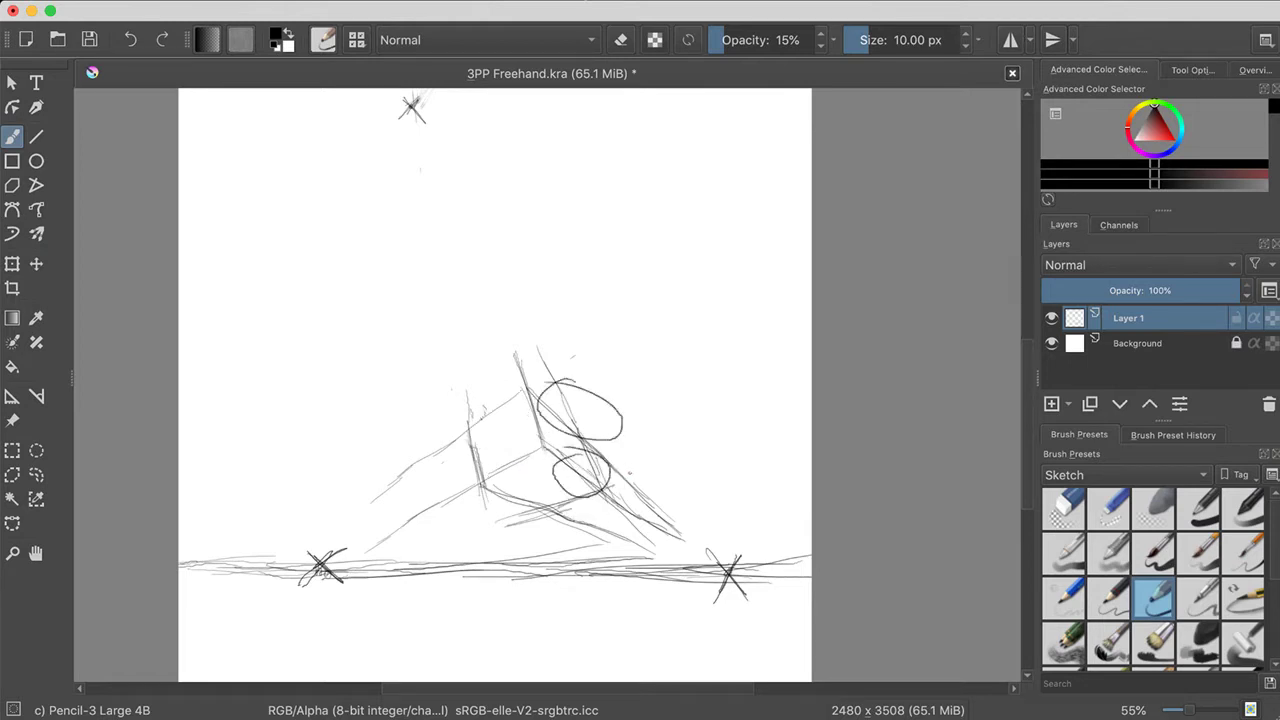
key(ctrl+z)
key(ctrl+z)
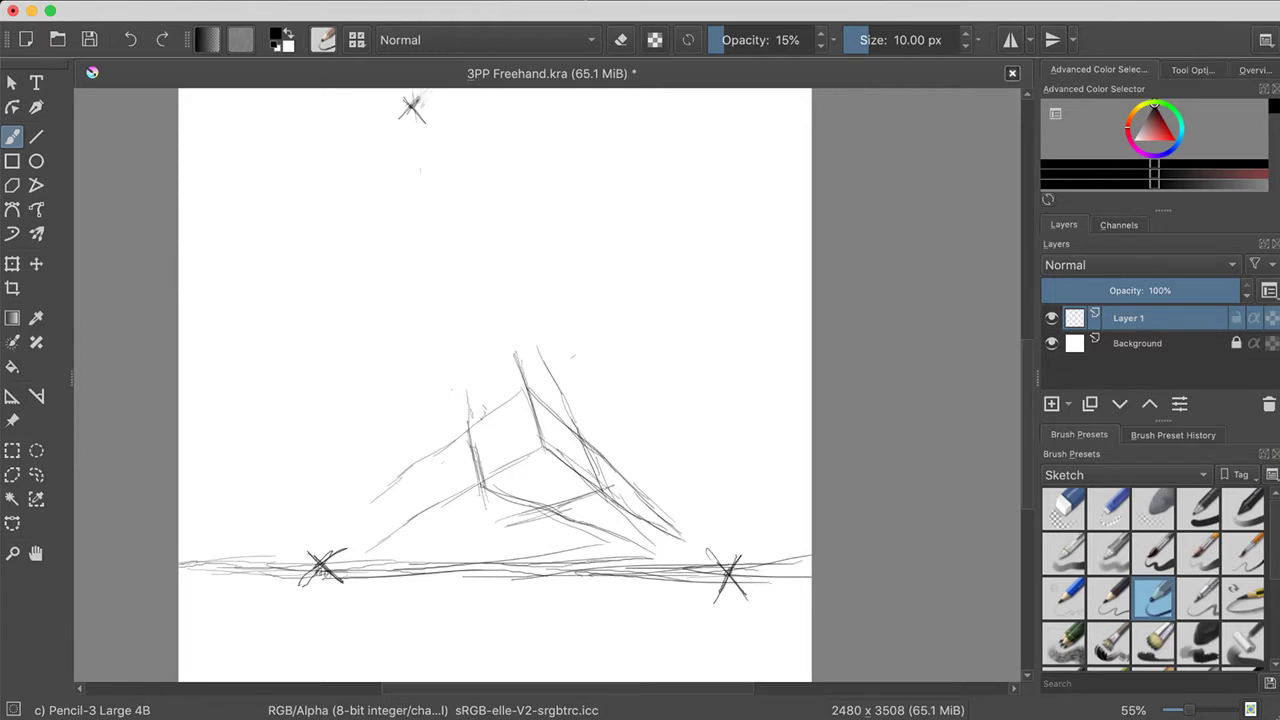
Retrace the left, top, central, right and lower-left base edges in dark 4B pencil
drag(468, 432, 484, 468)
drag(480, 464, 488, 486)
mouse_move(466, 432)
mouse_down()
mouse_move(484, 476)
mouse_move(548, 445)
mouse_up()
mouse_move(466, 432)
mouse_down()
mouse_move(542, 384)
mouse_move(542, 444)
mouse_up()
mouse_move(530, 392)
mouse_down()
mouse_move(542, 456)
mouse_move(612, 498)
mouse_move(554, 410)
mouse_move(596, 442)
mouse_move(590, 484)
mouse_up()
drag(582, 440, 602, 484)
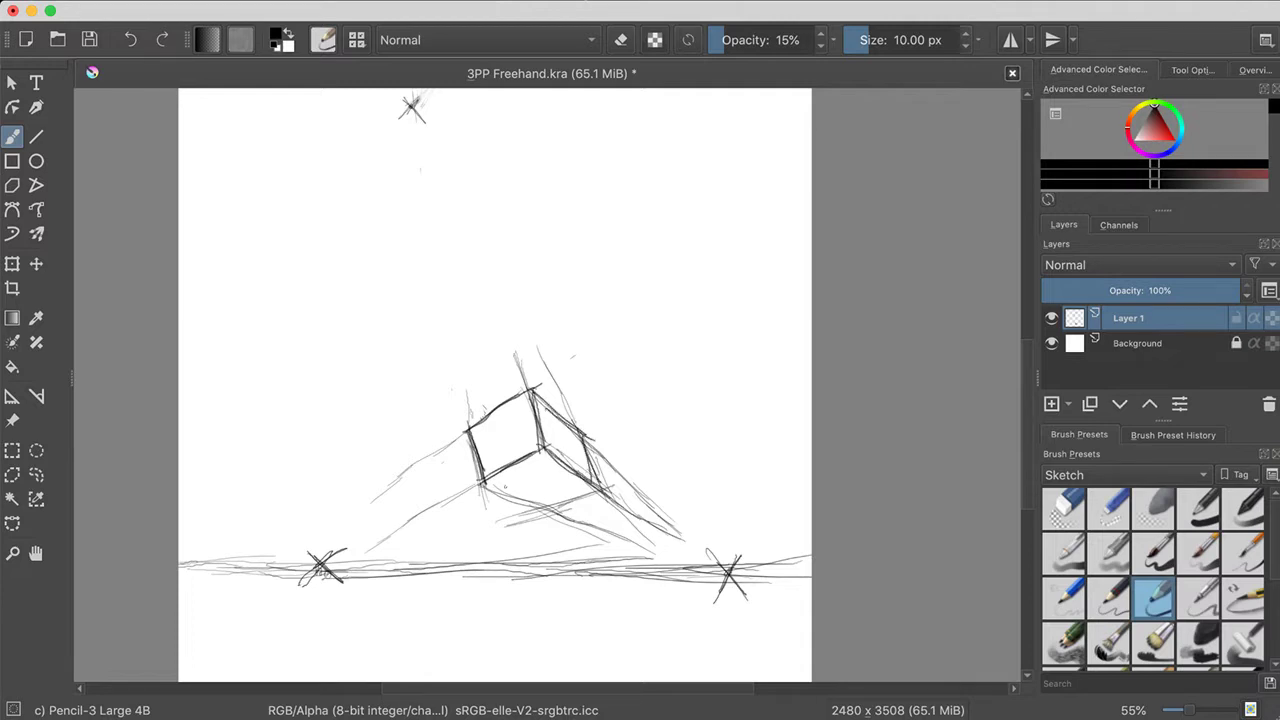
drag(484, 484, 558, 518)
mouse_move(484, 482)
mouse_down()
mouse_move(556, 514)
mouse_move(602, 482)
mouse_move(544, 514)
mouse_up()
mouse_move(484, 478)
mouse_down()
mouse_move(552, 515)
mouse_move(580, 500)
mouse_up()
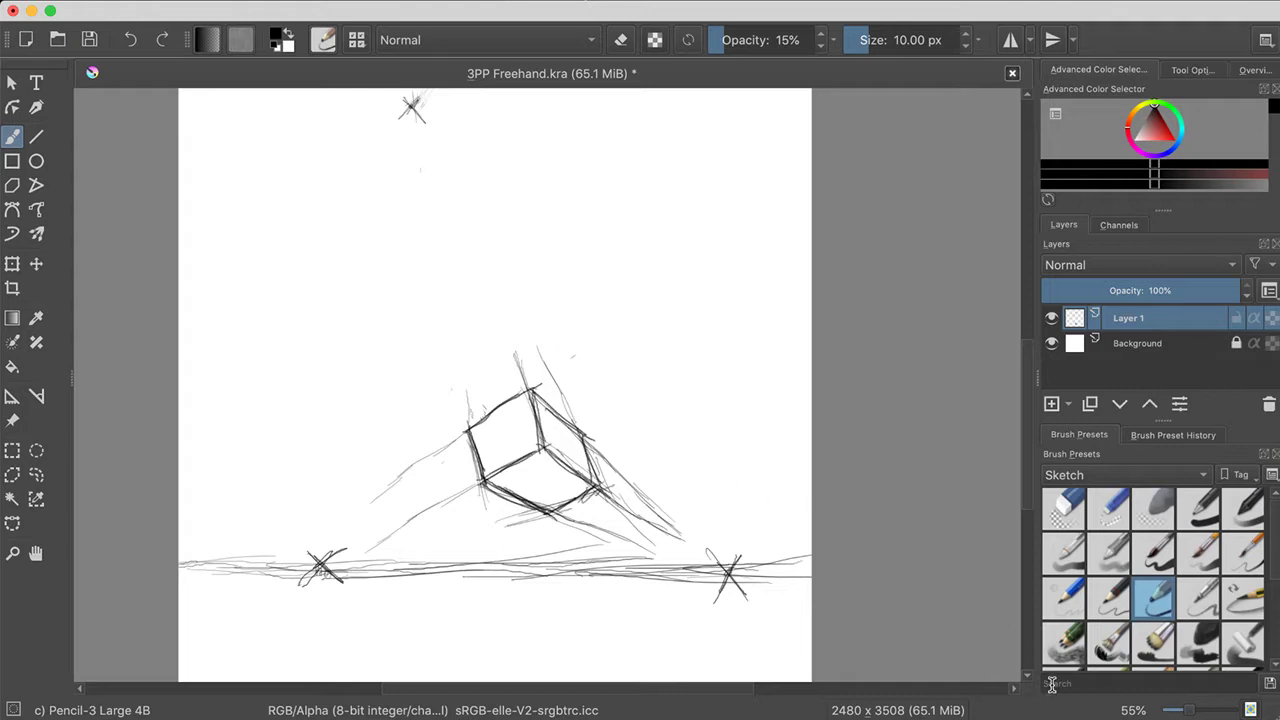
Switch to Pencil-6 Quick Shade and tone the cube's bottom and right faces grey
click(1072, 642)
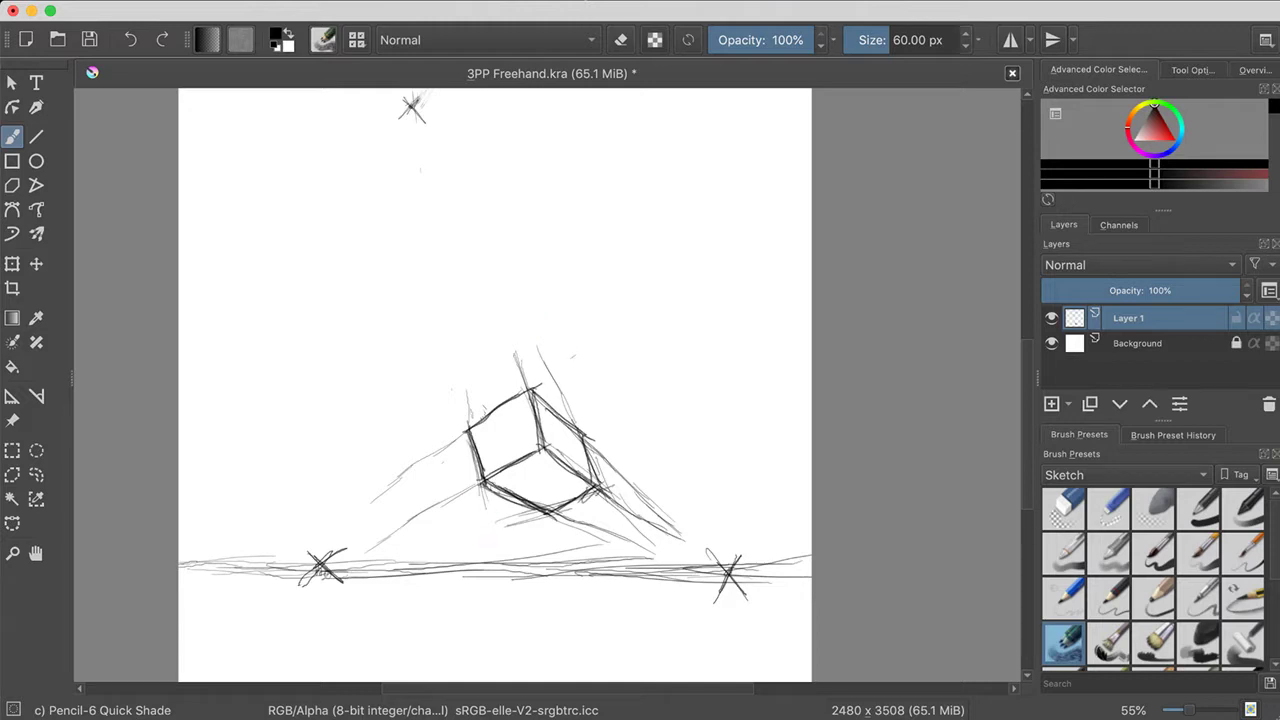
mouse_move(530, 485)
mouse_down()
mouse_move(500, 480)
mouse_move(548, 500)
mouse_move(540, 476)
mouse_move(514, 474)
mouse_move(548, 468)
mouse_move(545, 452)
mouse_move(516, 468)
mouse_move(563, 492)
mouse_move(542, 498)
mouse_move(578, 488)
mouse_move(555, 470)
mouse_move(580, 490)
mouse_move(549, 502)
mouse_move(499, 481)
mouse_move(550, 458)
mouse_move(580, 478)
mouse_move(572, 490)
mouse_move(545, 470)
mouse_move(582, 490)
mouse_move(545, 460)
mouse_move(503, 481)
mouse_move(550, 497)
mouse_move(505, 488)
mouse_move(538, 502)
mouse_move(566, 490)
mouse_move(577, 500)
mouse_move(550, 468)
mouse_move(570, 476)
mouse_move(540, 460)
mouse_move(576, 488)
mouse_move(528, 462)
mouse_move(558, 494)
mouse_move(520, 466)
mouse_move(525, 478)
mouse_move(500, 482)
mouse_move(540, 498)
mouse_move(518, 473)
mouse_up()
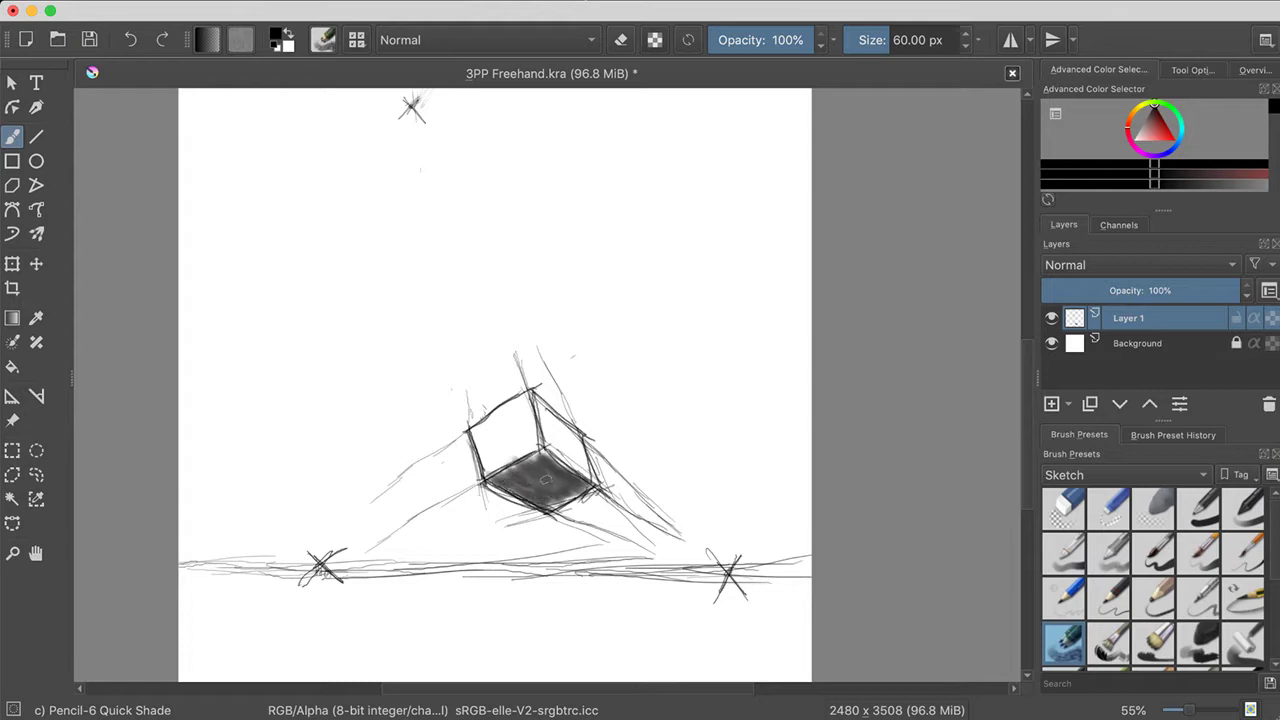
mouse_move(568, 436)
mouse_down()
mouse_move(543, 415)
mouse_move(564, 466)
mouse_move(550, 430)
mouse_move(588, 456)
mouse_move(536, 406)
mouse_up()
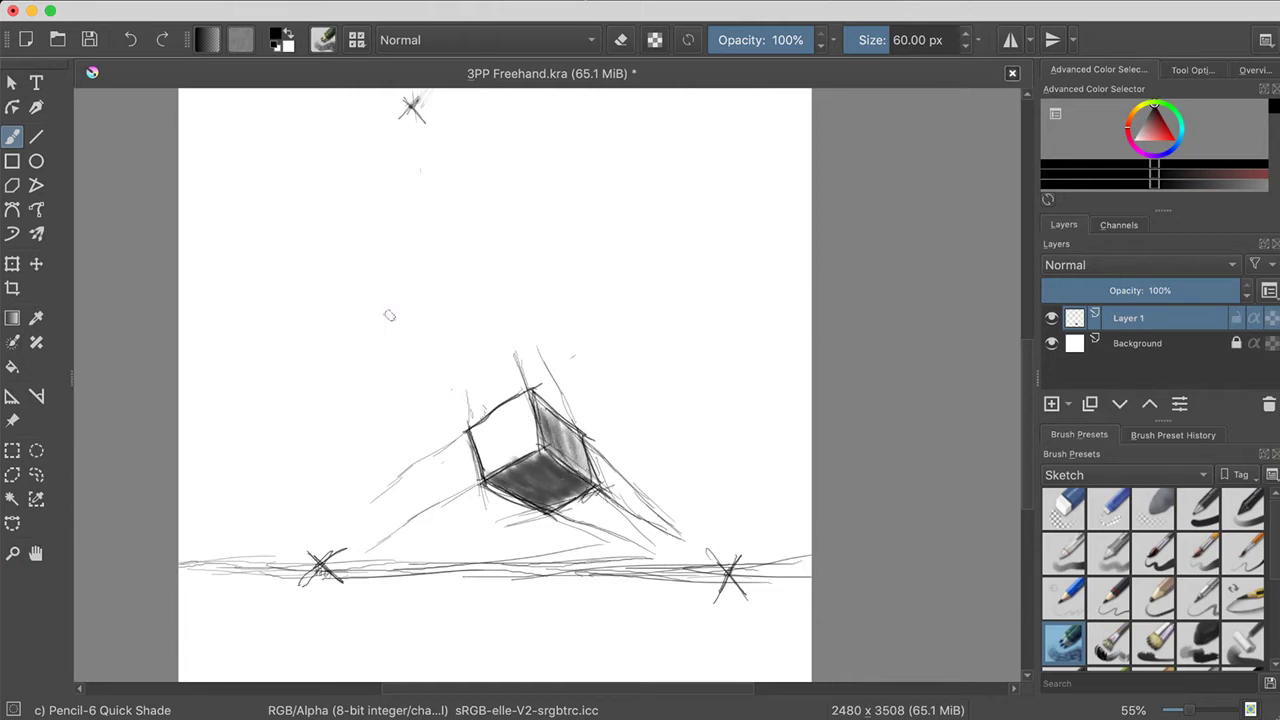
Paint a grey light-direction arrow at upper left and lightly shade the cube's upper-left face
mouse_move(302, 303)
mouse_down()
mouse_move(420, 365)
mouse_move(410, 374)
mouse_up()
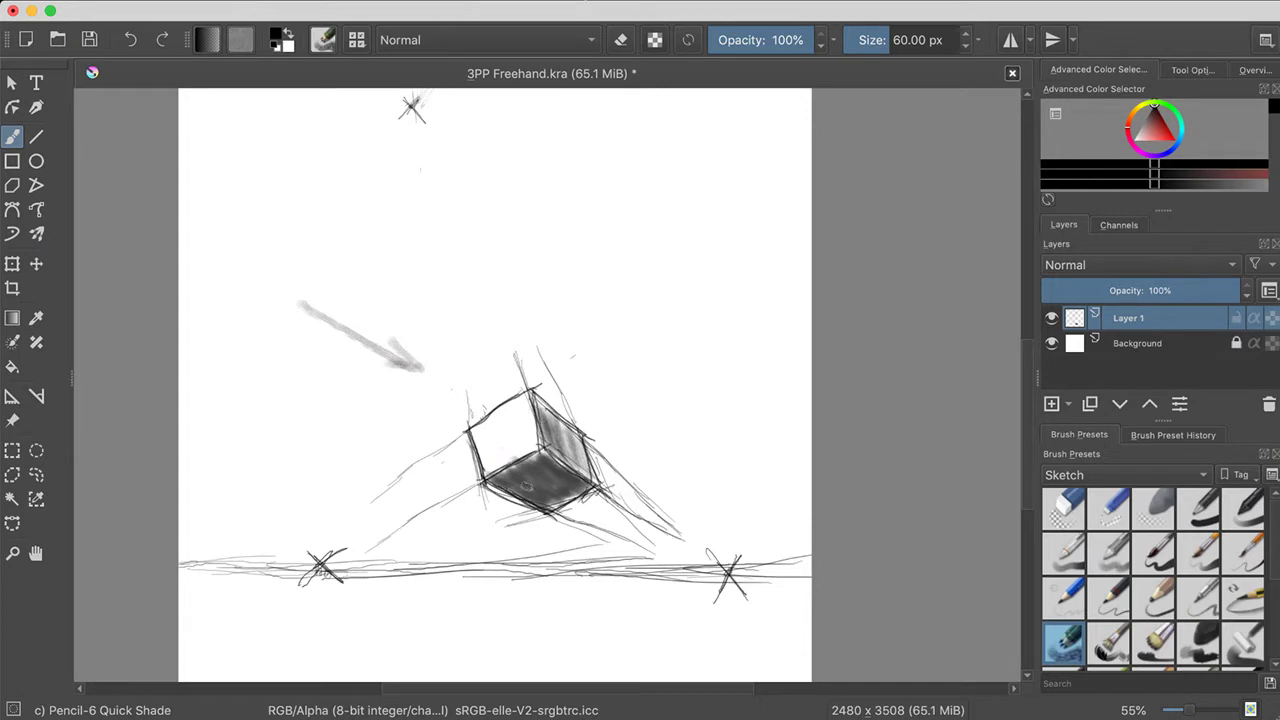
drag(315, 308, 436, 368)
drag(398, 330, 450, 386)
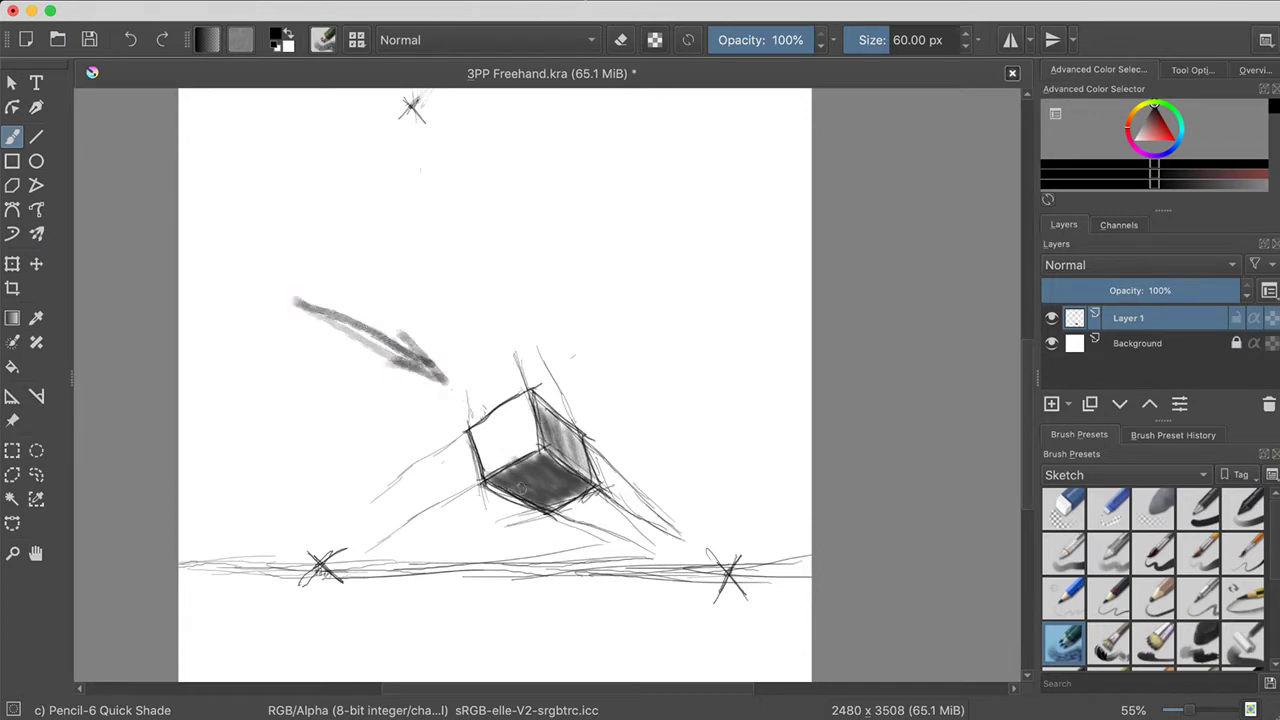
mouse_move(491, 446)
mouse_down()
mouse_move(500, 440)
mouse_move(487, 455)
mouse_up()
key(ctrl+z)
key(ctrl+z)
mouse_move(530, 390)
mouse_down()
mouse_move(490, 425)
mouse_move(512, 422)
mouse_move(494, 442)
mouse_move(480, 424)
mouse_move(502, 446)
mouse_move(528, 412)
mouse_move(508, 455)
mouse_move(520, 438)
mouse_move(534, 446)
mouse_move(490, 432)
mouse_move(518, 440)
mouse_move(490, 436)
mouse_move(494, 458)
mouse_move(524, 448)
mouse_move(486, 458)
mouse_up()
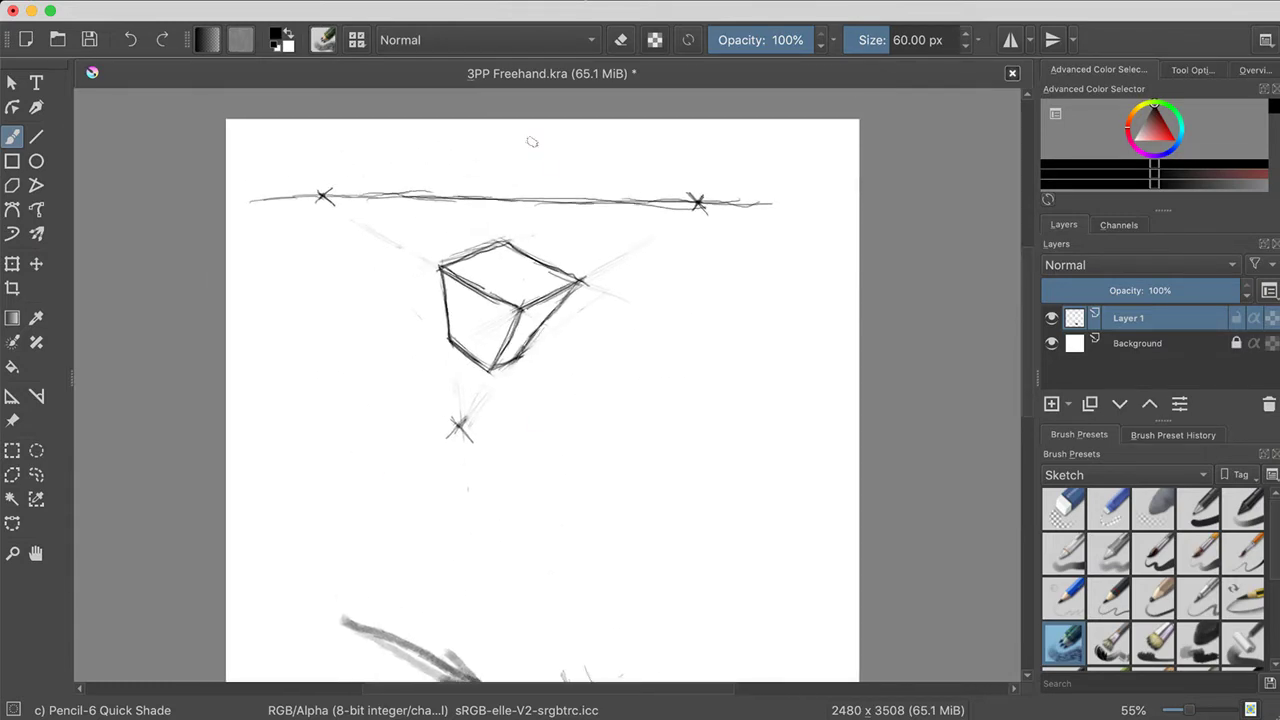
Switch to the Eraser Soft preset and fade the construction lines below the cube's corner
scroll(513, 404, down, 1)
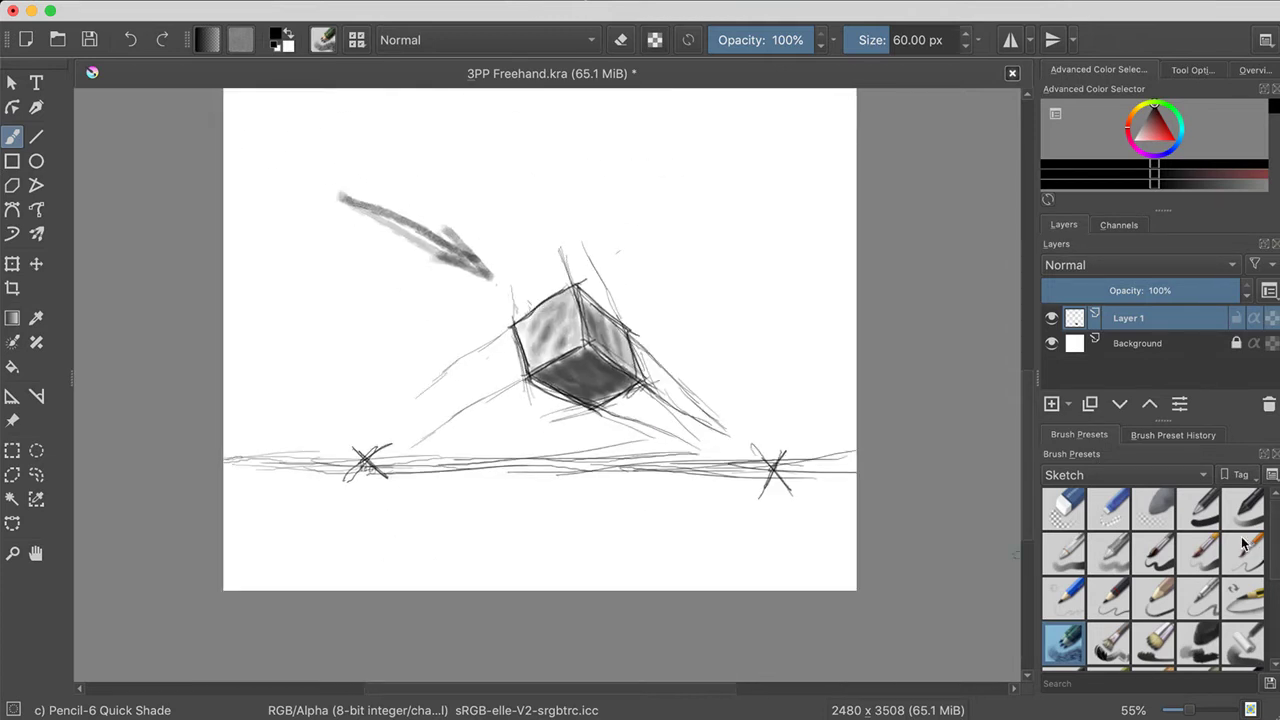
click(1198, 508)
click(1153, 508)
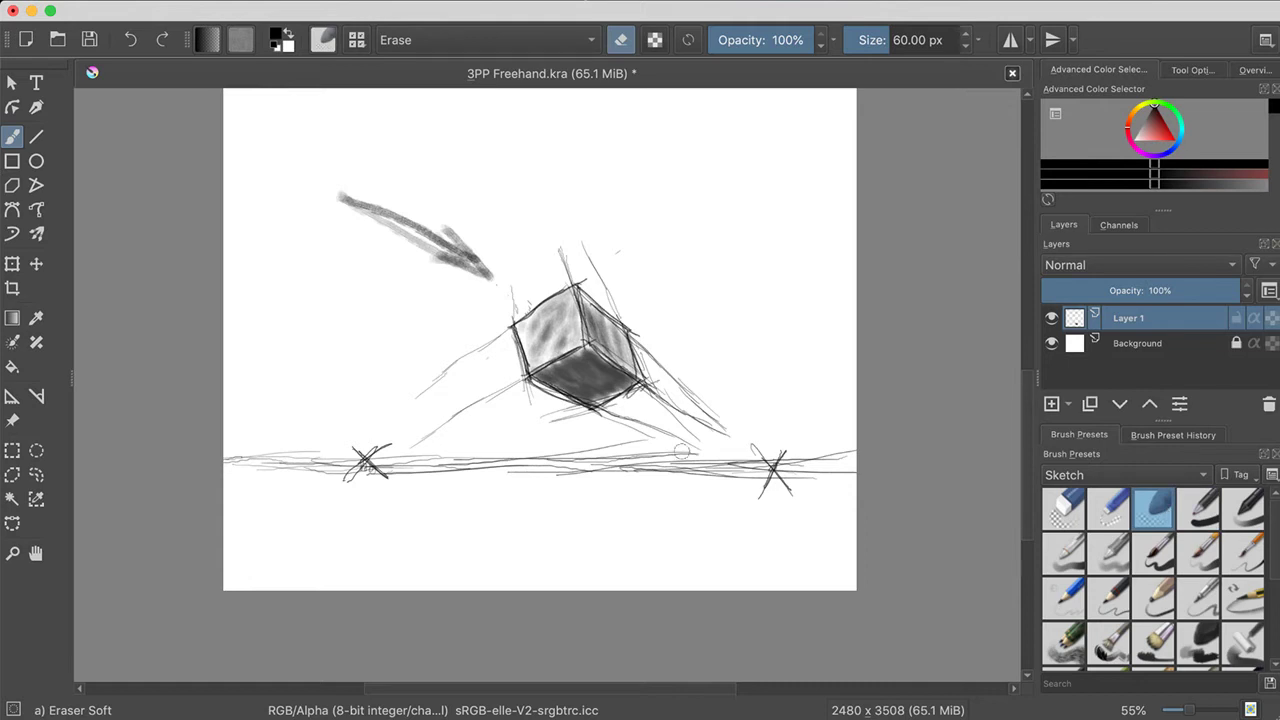
mouse_move(586, 434)
mouse_down()
mouse_move(556, 412)
mouse_move(590, 424)
mouse_move(554, 431)
mouse_move(554, 416)
mouse_move(638, 416)
mouse_move(660, 381)
mouse_move(690, 373)
mouse_move(655, 421)
mouse_move(637, 418)
mouse_move(670, 423)
mouse_move(668, 436)
mouse_move(712, 375)
mouse_move(686, 439)
mouse_move(732, 433)
mouse_move(649, 340)
mouse_move(649, 377)
mouse_move(642, 369)
mouse_move(647, 331)
mouse_move(599, 259)
mouse_move(547, 281)
mouse_move(559, 282)
mouse_move(555, 252)
mouse_move(485, 343)
mouse_up()
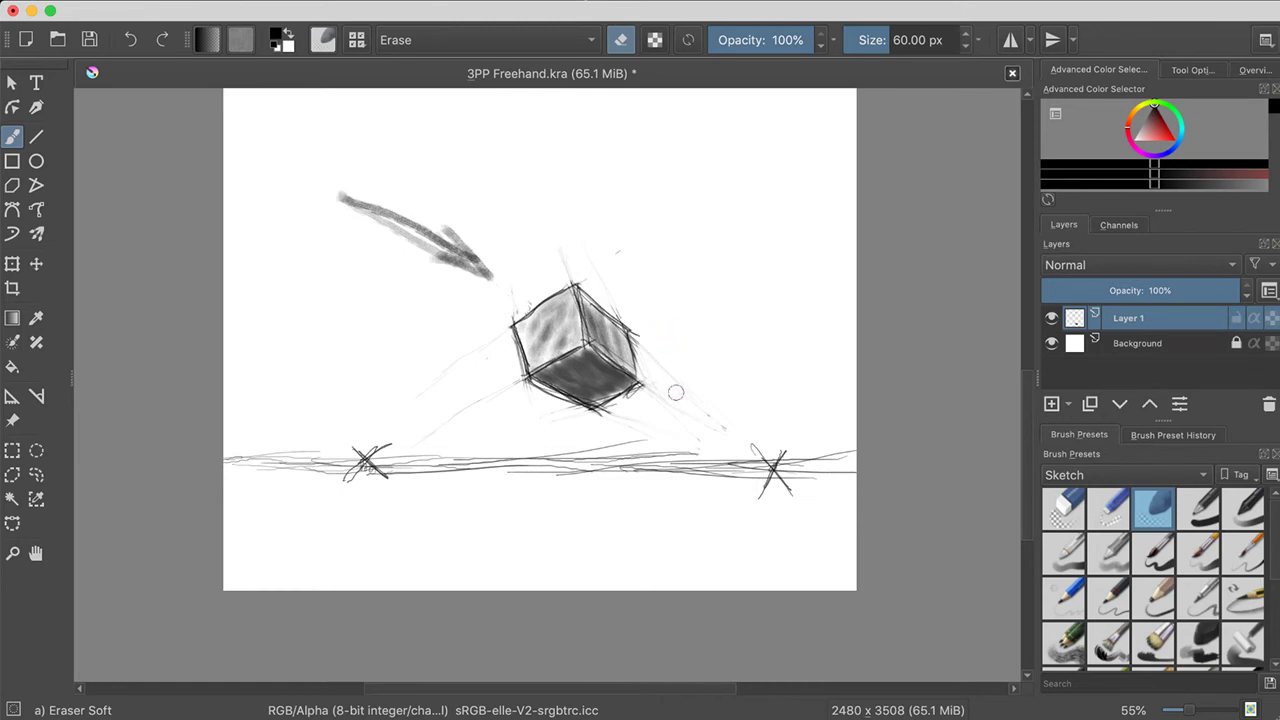
drag(597, 421, 596, 414)
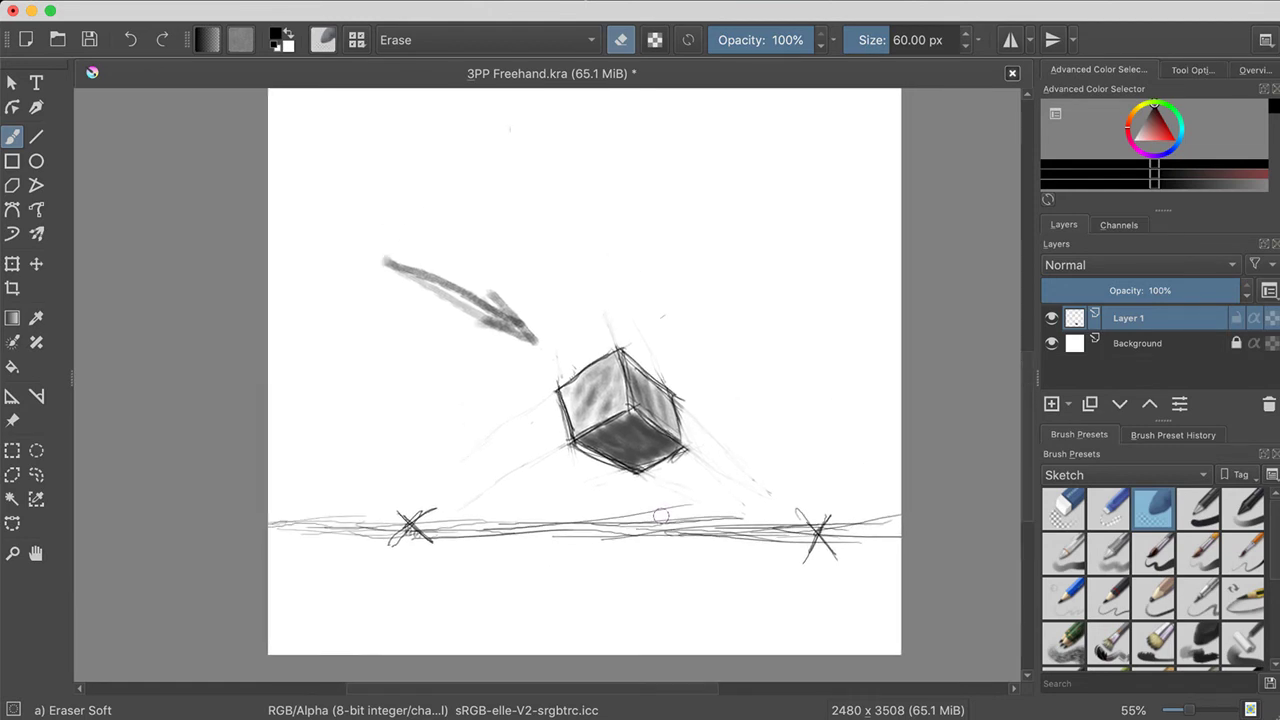
drag(660, 516, 662, 537)
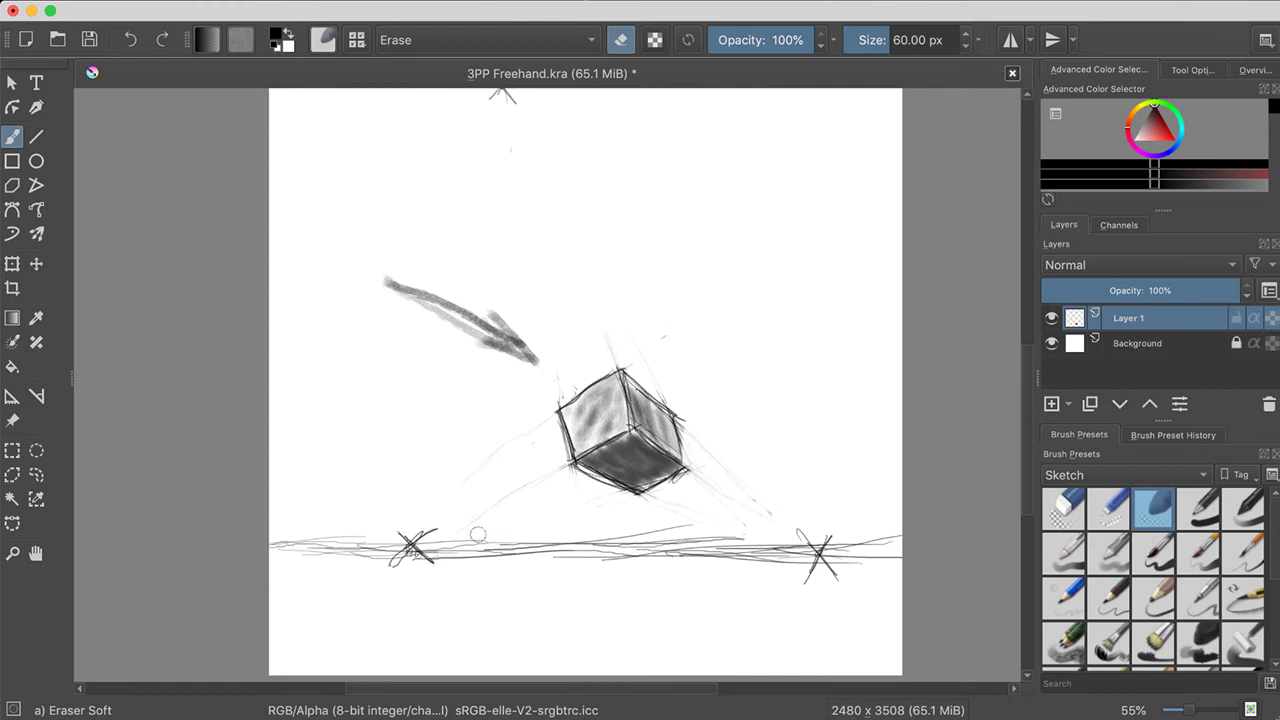
scroll(651, 375, up, 8)
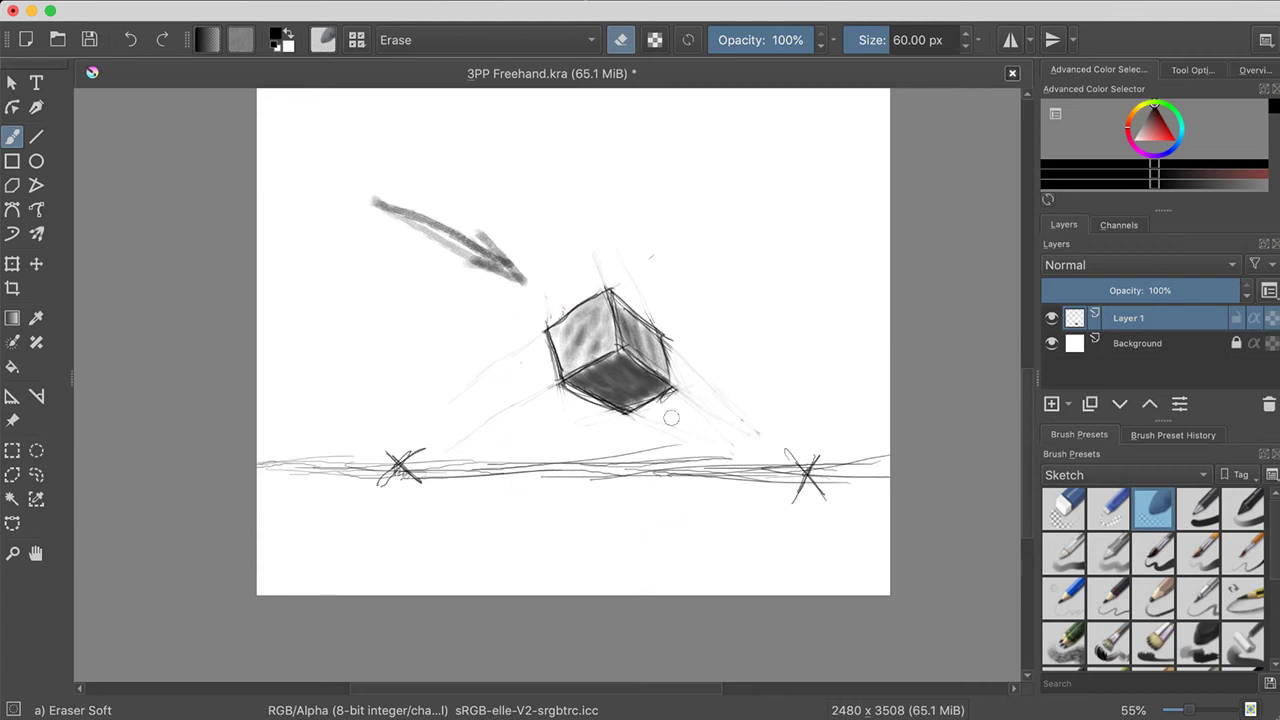
drag(385, 197, 401, 432)
drag(547, 481, 557, 368)
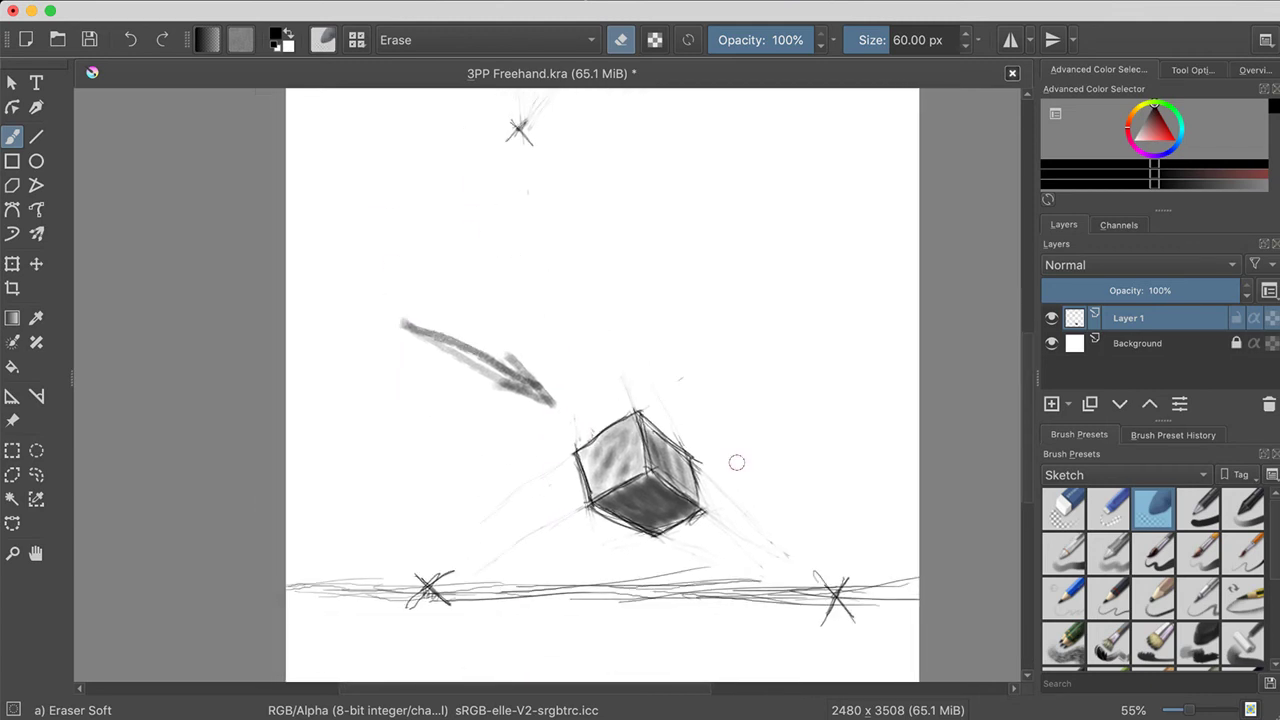